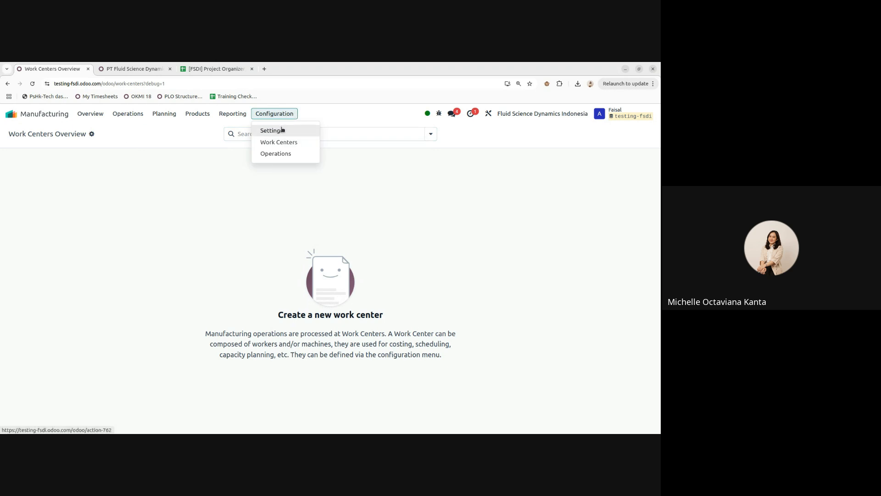
Step: Review Manufacturing settings and the Work Orders help; Work Orders, Shop Floor, Barcode and Quality are enabled
left_click(282, 130)
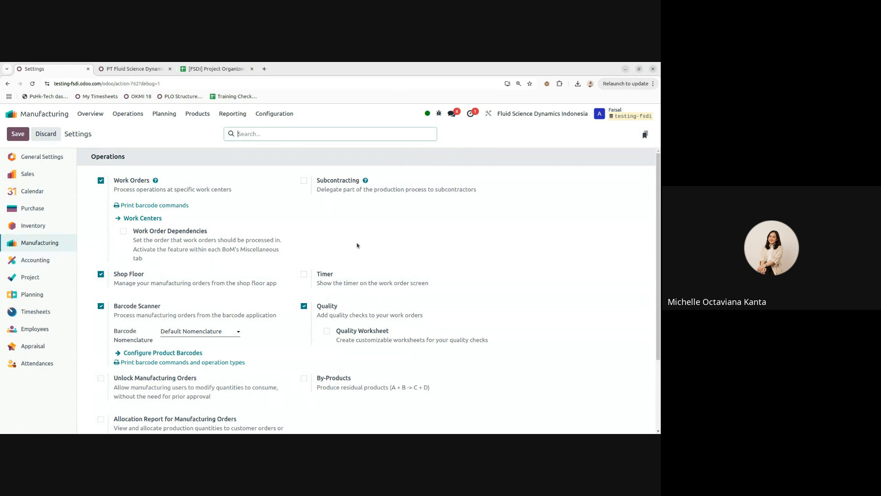
scroll(113, 280, "down", 1)
scroll(155, 175, "up", 1)
mouse_move(174, 182)
mouse_move(101, 183)
mouse_move(254, 223)
scroll(211, 185, "down", 1)
scroll(221, 181, "up", 1)
Step: Go to Manufacturing Orders and start a new order
left_click(128, 113)
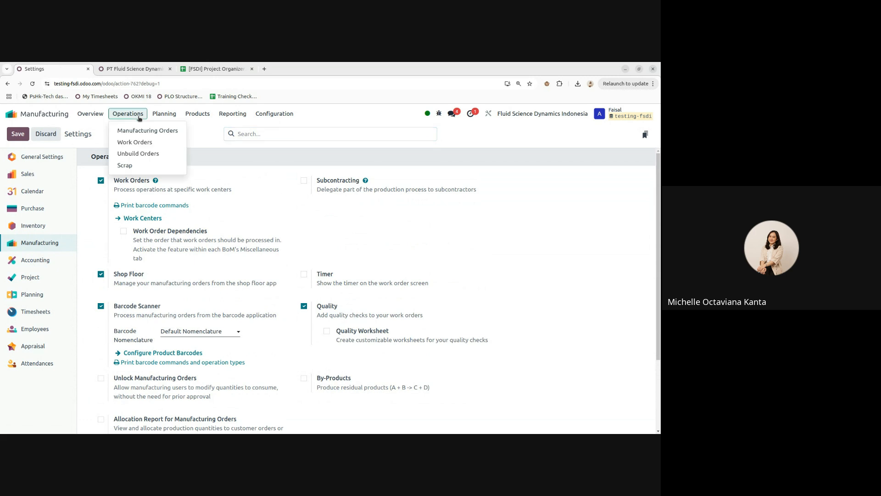
left_click(154, 117)
left_click(128, 113)
left_click(137, 131)
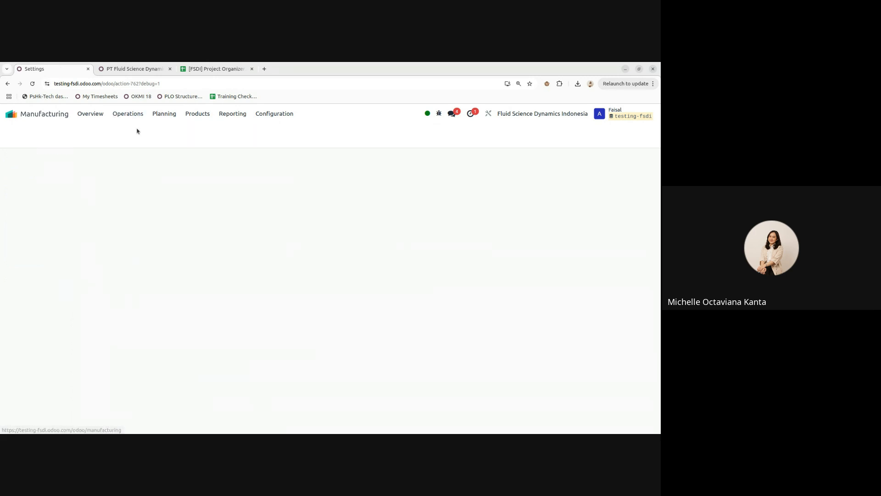
left_click(18, 134)
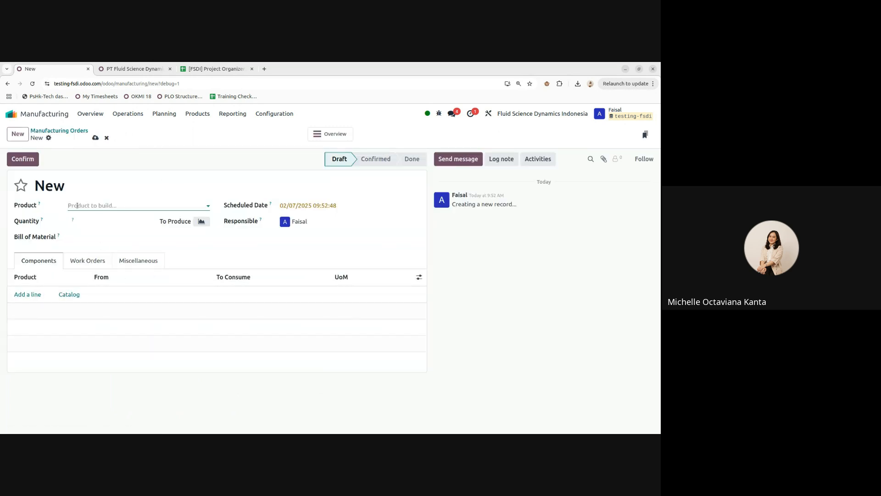
Step: Search 'sle' and set the product to [FBS0151SJPSS] BEARING SLEEVE
left_click(91, 206)
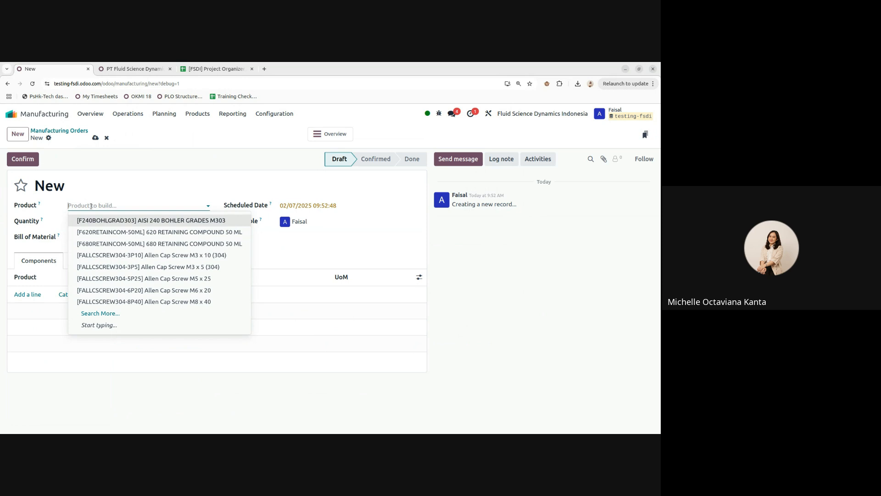
left_click(154, 181)
left_click(101, 205)
left_click(108, 192)
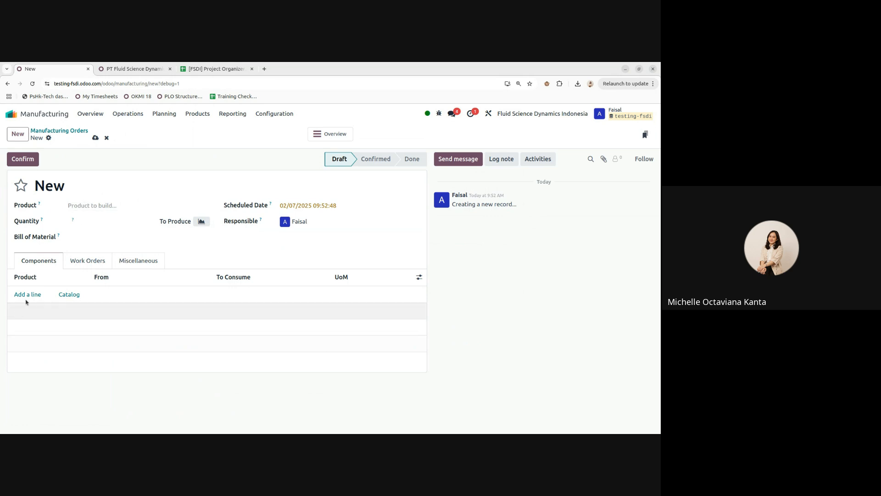
left_click(76, 207)
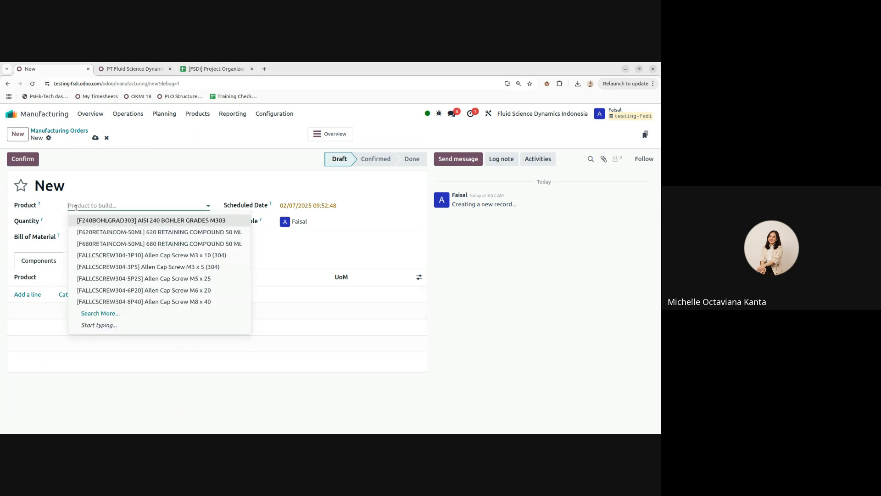
type("coil")
key("BackSpace")
key("BackSpace")
key("BackSpace")
key("BackSpace")
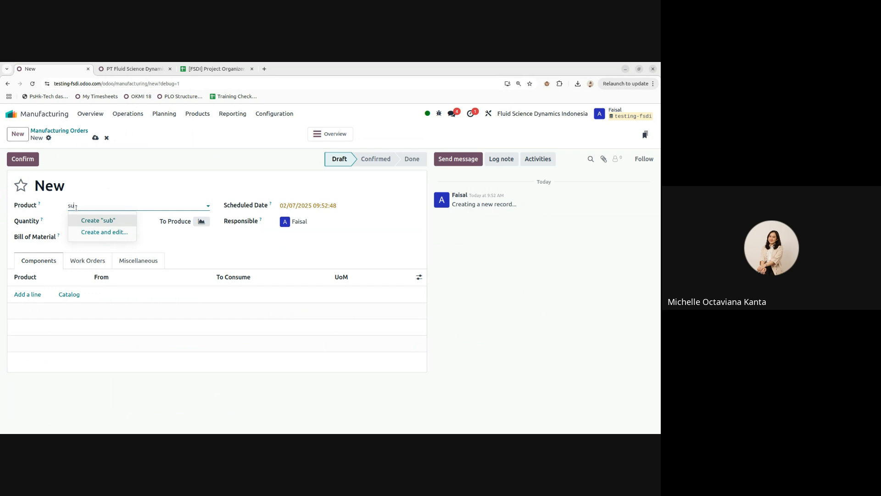
type("sle")
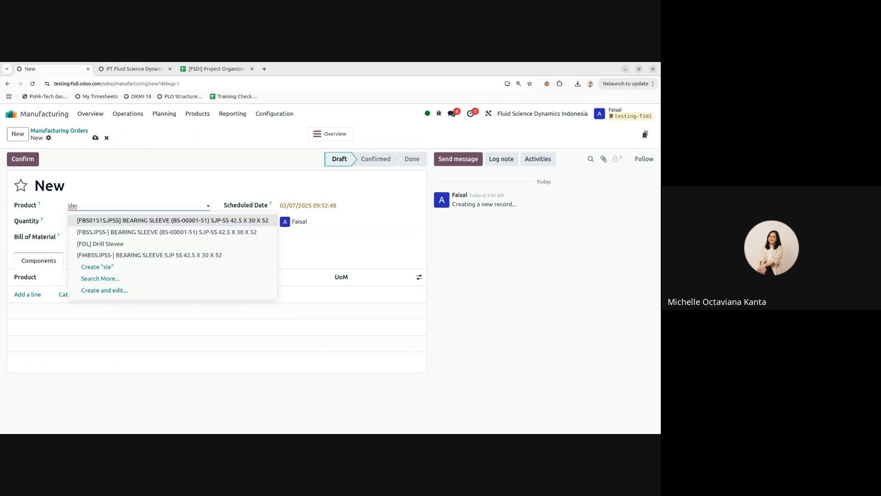
left_click(195, 221)
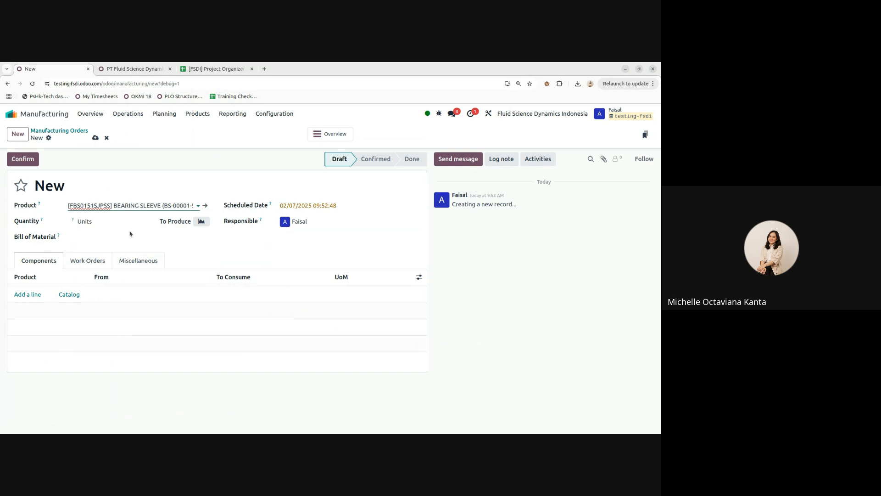
left_click(85, 221)
left_click(55, 224)
left_click(88, 208)
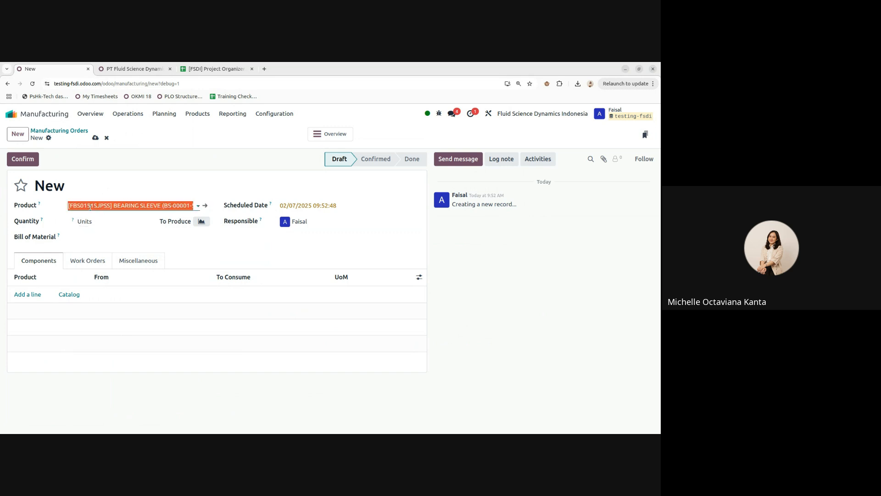
left_click(49, 219)
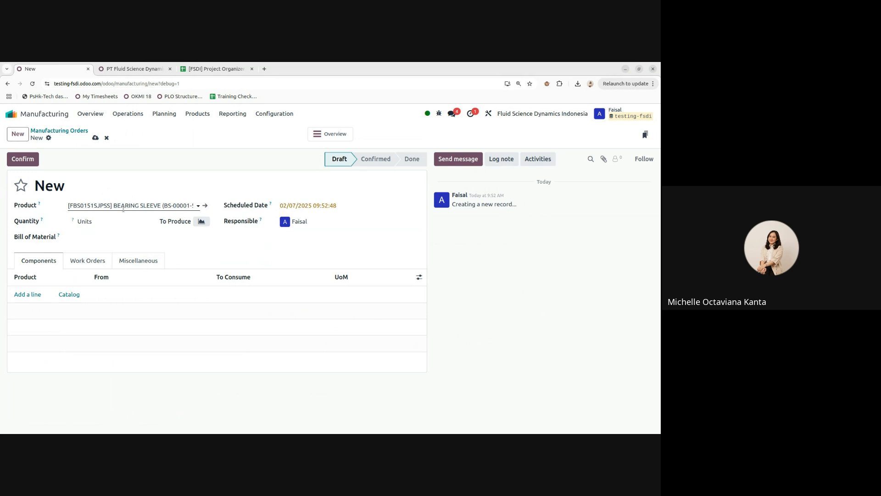
left_click(102, 235)
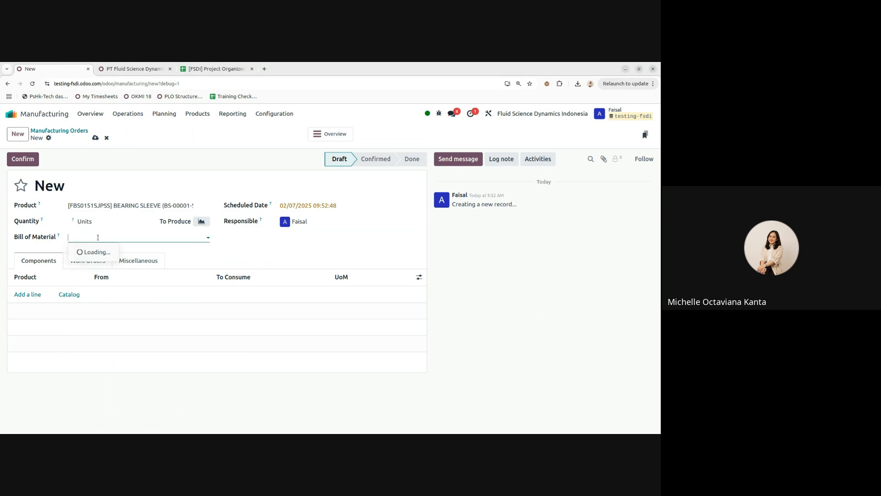
left_click(428, 243)
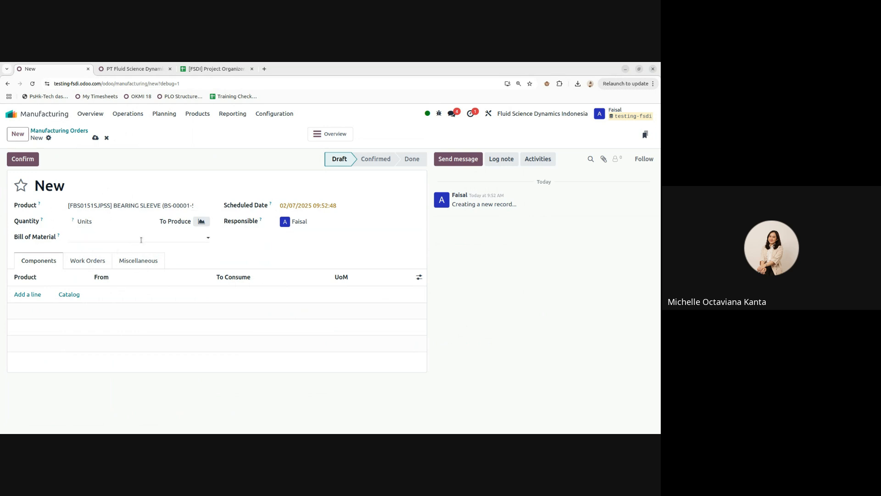
left_click(120, 240)
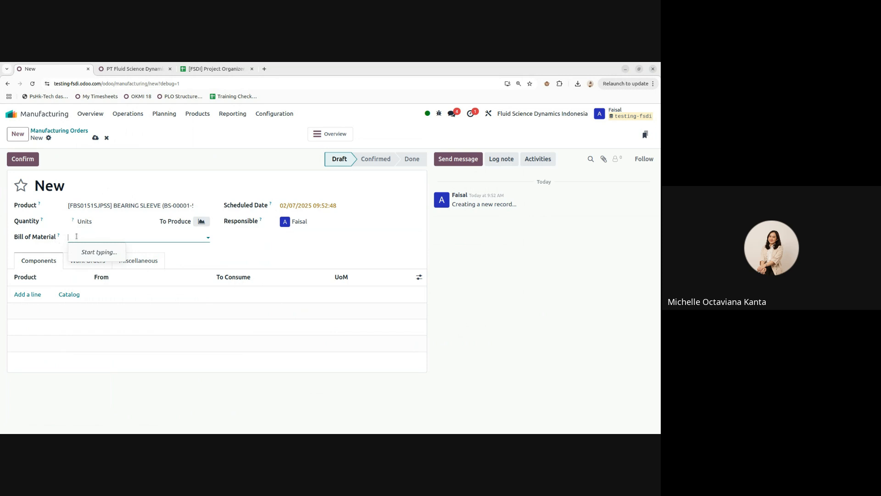
left_click(247, 250)
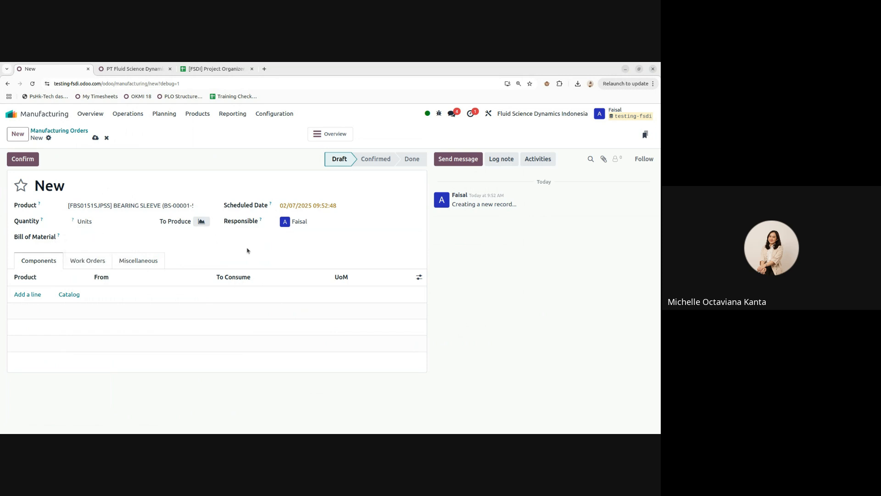
left_click(111, 205)
left_click(75, 206)
left_click(78, 205)
left_click(134, 208)
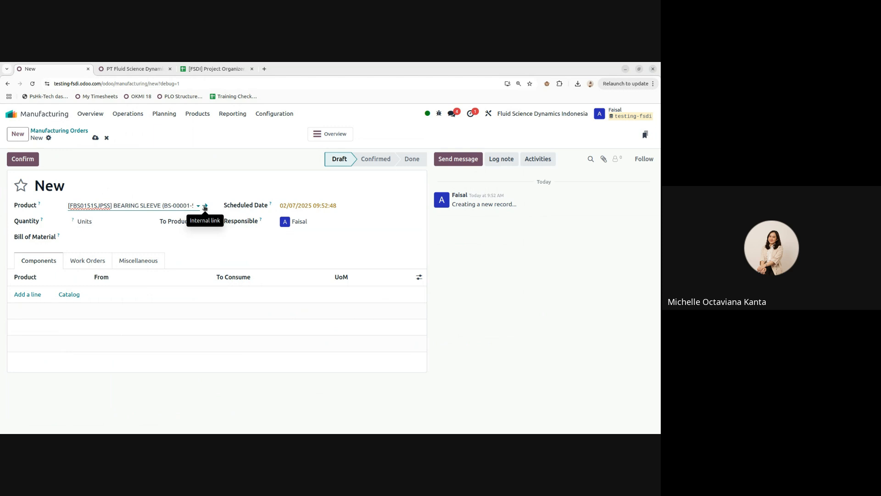
left_click_drag(171, 206, 153, 205)
left_click(163, 206)
left_click(164, 205)
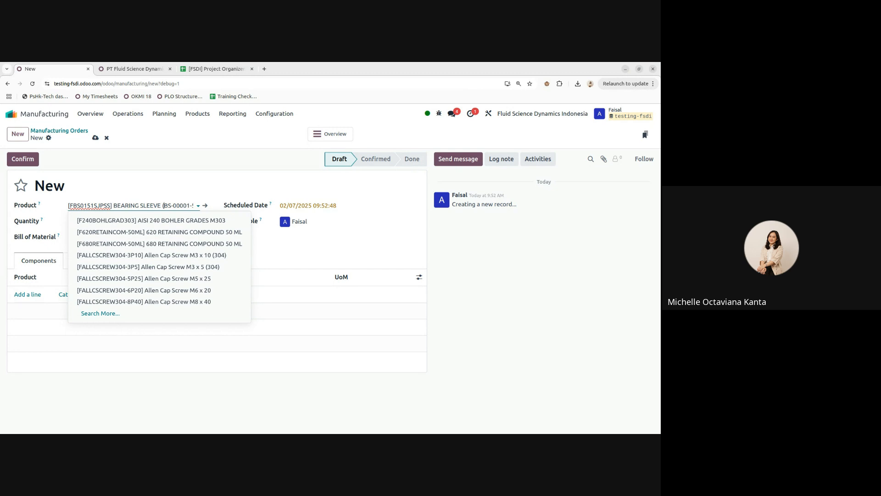
key("alt+Tab")
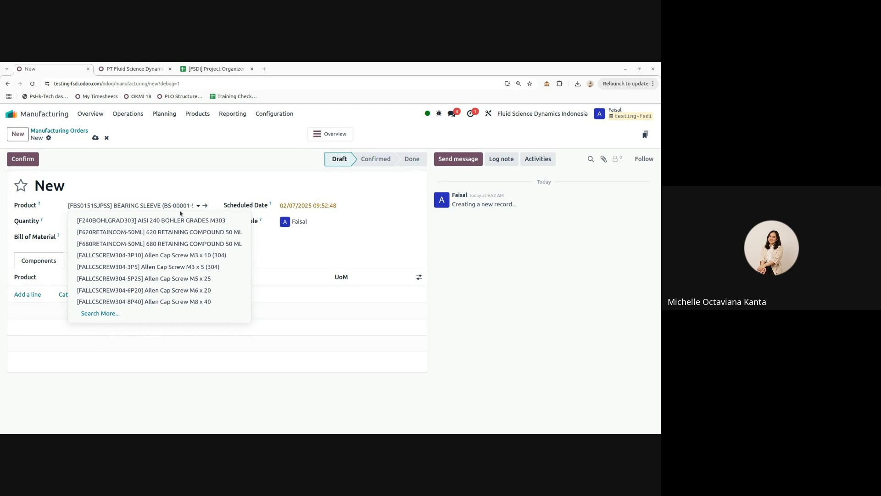
Step: Save the order as WH/MO/00001 and open the BEARING SLEEVE product record
left_click(205, 207)
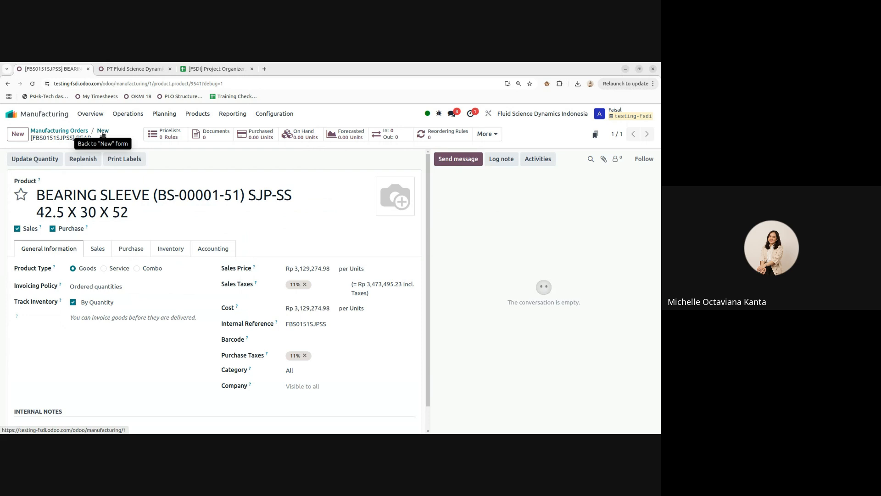
left_click(103, 132)
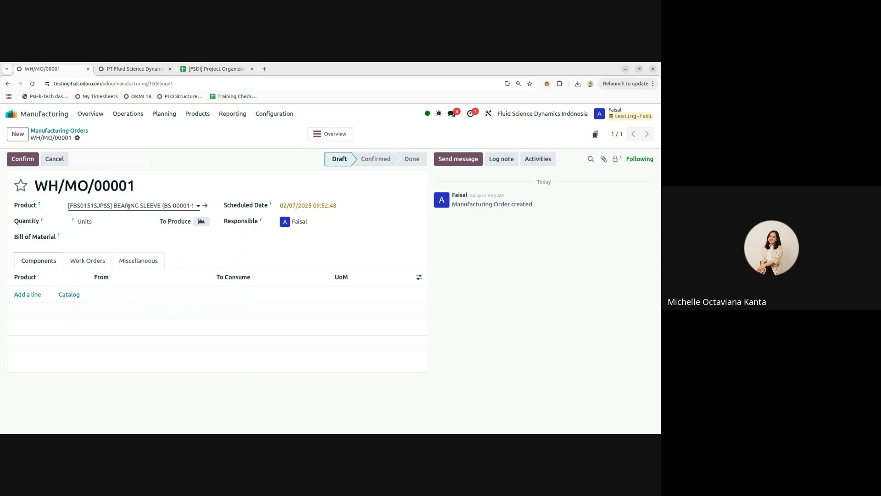
left_click(178, 206)
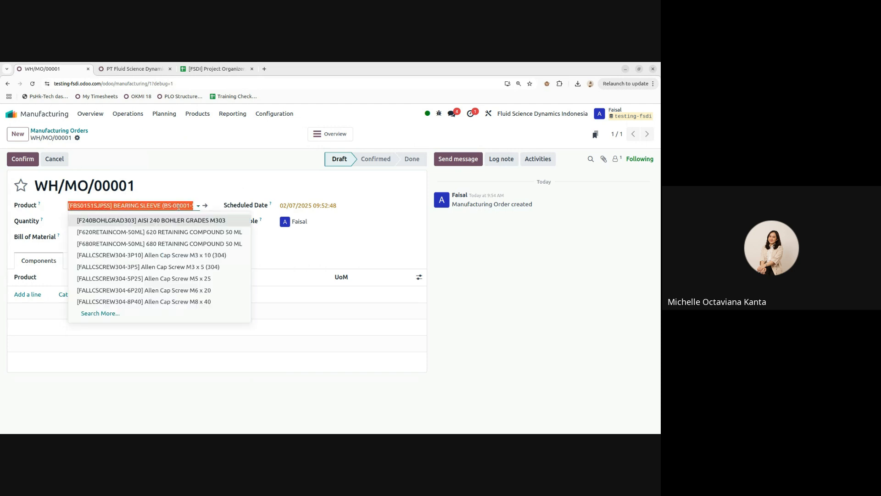
left_click(205, 206)
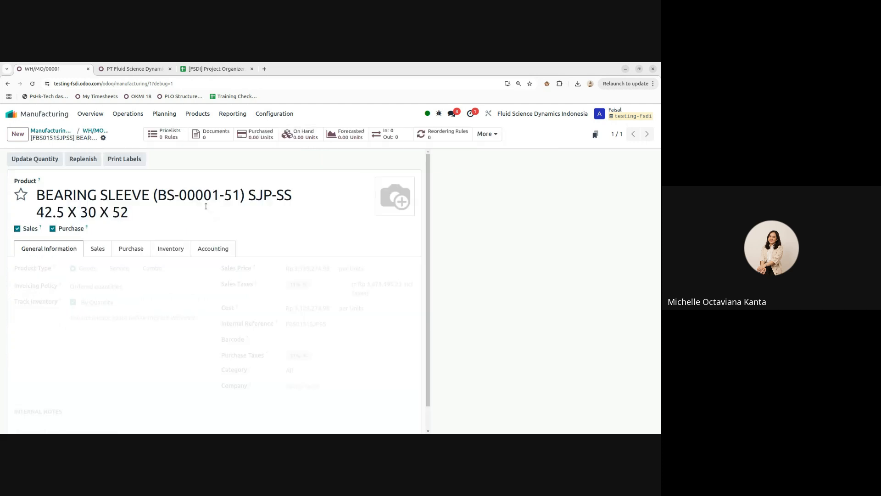
Step: Inspect the product's Internal Reference code FBS0151SJPSS
left_click_drag(134, 203, 68, 189)
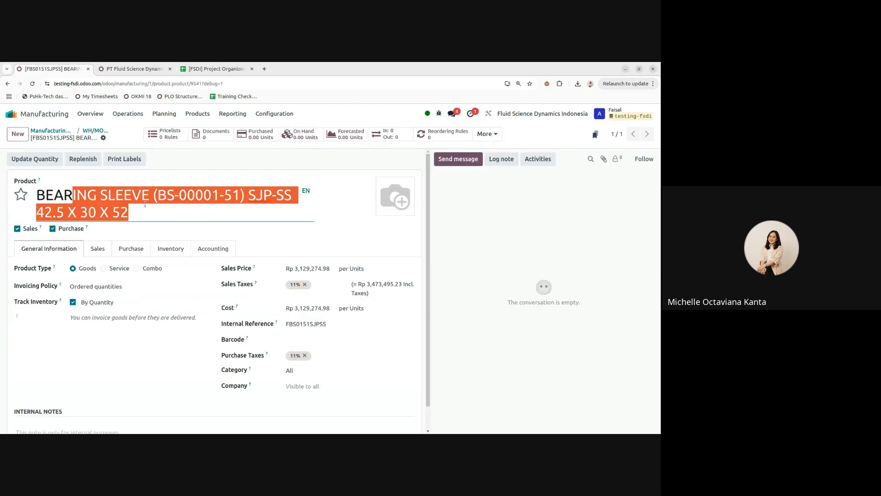
left_click(147, 212)
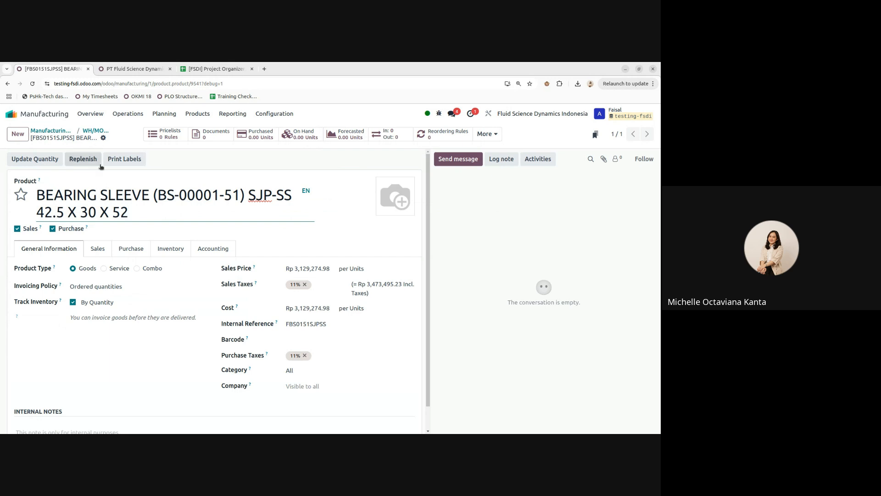
left_click(329, 324)
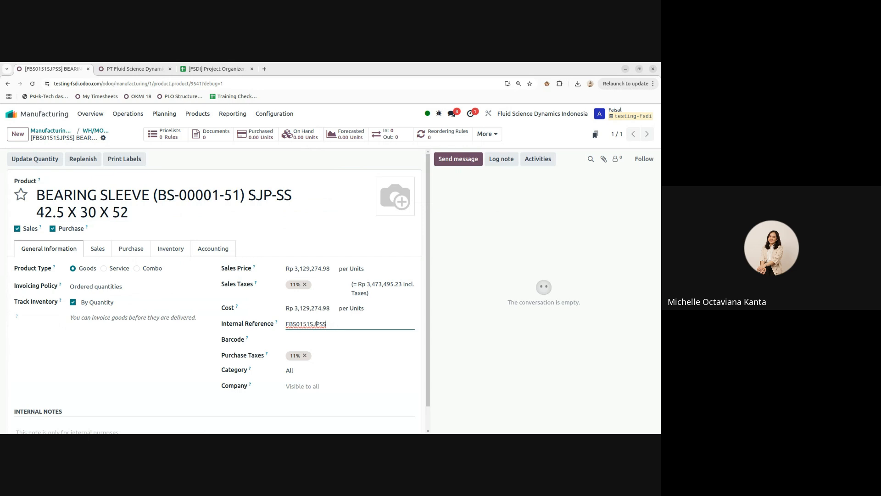
left_click_drag(337, 323, 270, 325)
left_click(348, 326)
left_click_drag(325, 328, 261, 323)
left_click_drag(222, 323, 276, 324)
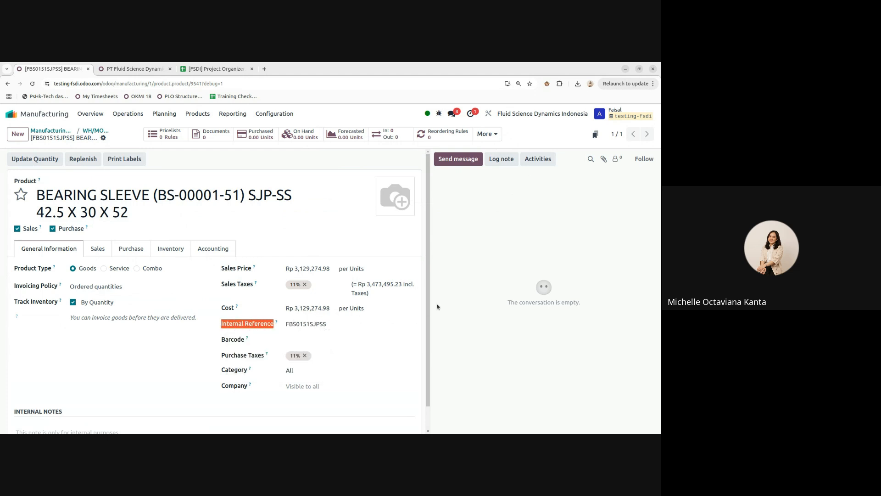
left_click(476, 265)
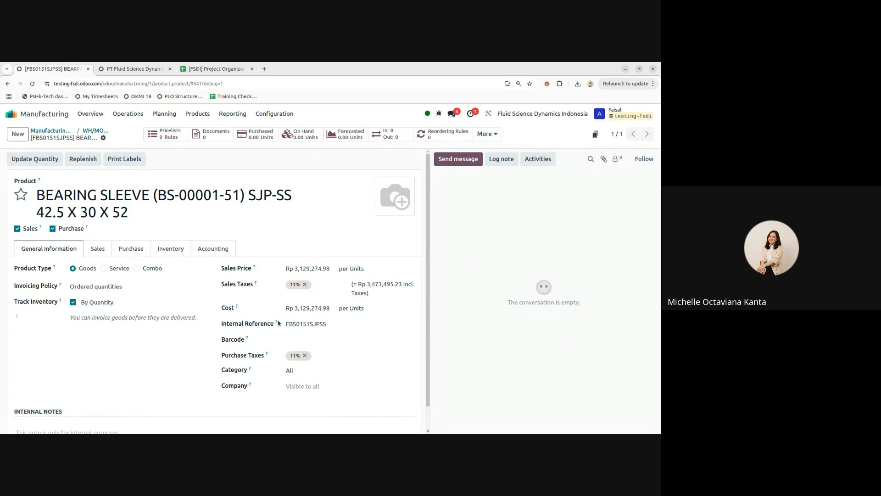
mouse_move(274, 324)
Step: Duplicate the product page into a new tab and open the Sales product catalogue
right_click(53, 68)
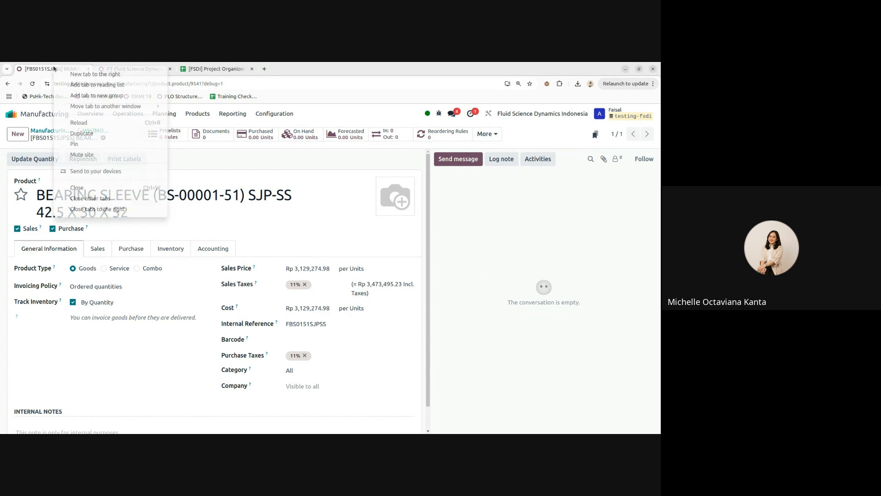
left_click(98, 134)
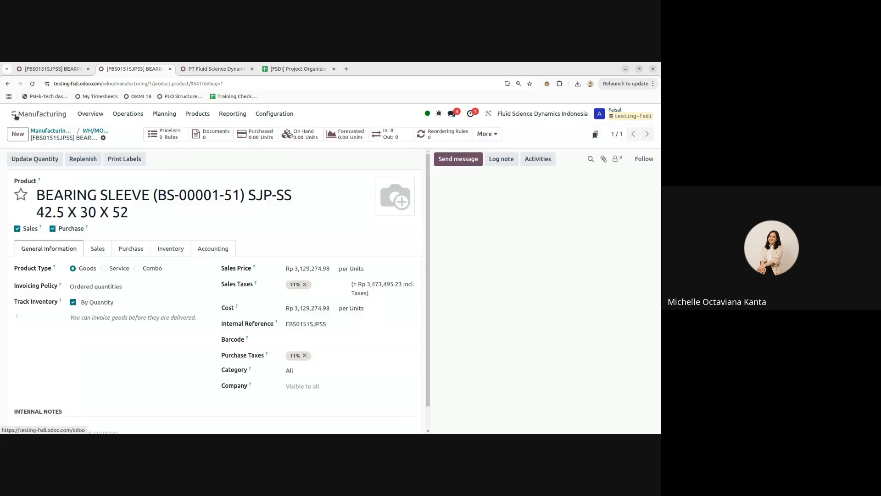
left_click(15, 116)
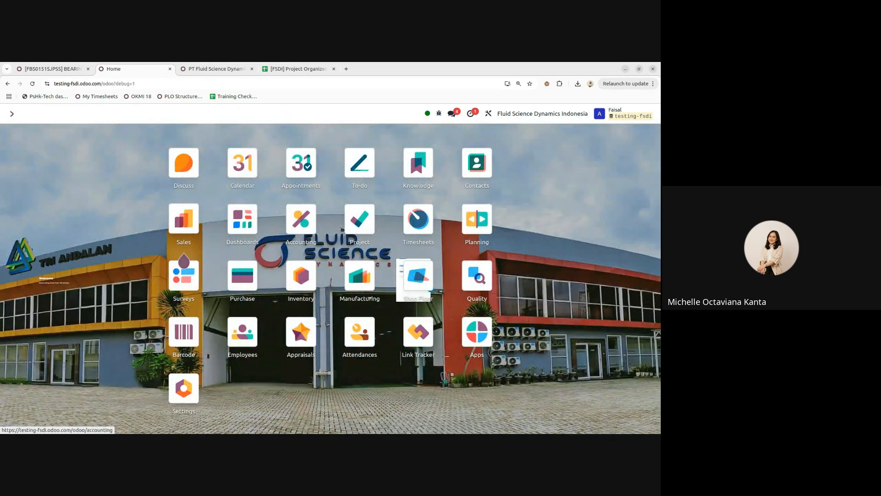
left_click(183, 219)
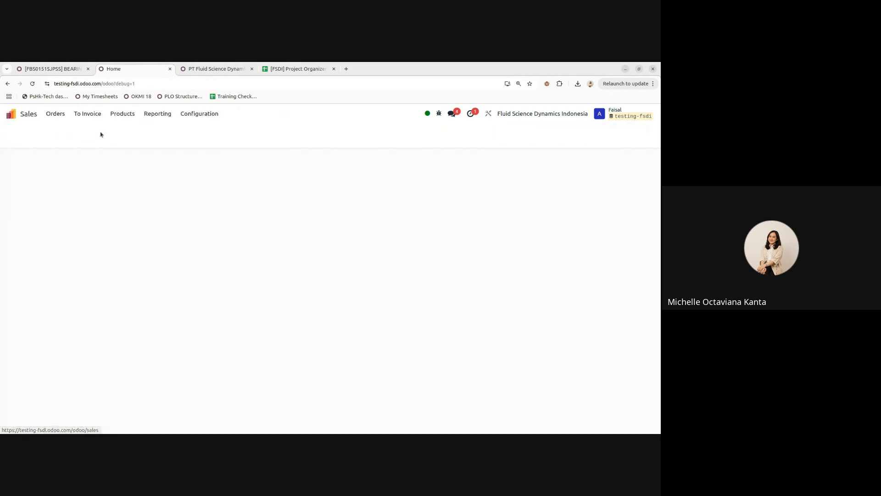
left_click(122, 113)
left_click(127, 128)
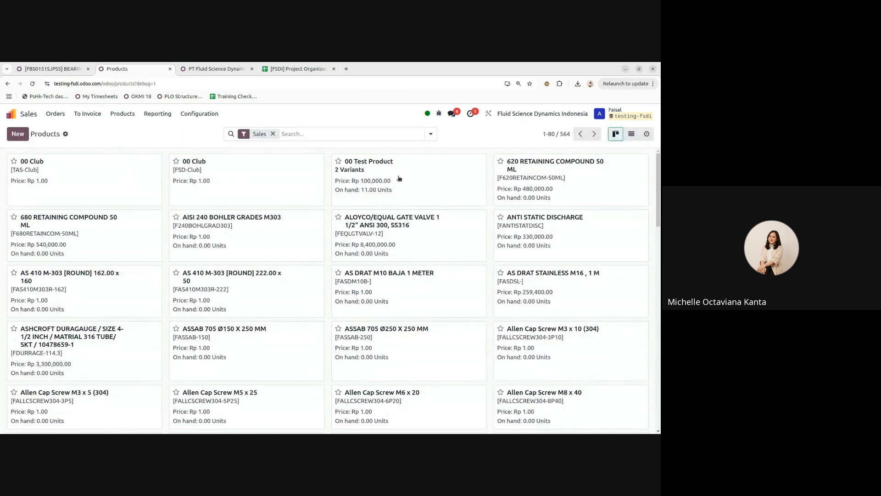
Step: After glancing at 00 Test Product, search 'bearing' and open BEARING SLEEVE [FBSSJPSS-]
left_click(399, 179)
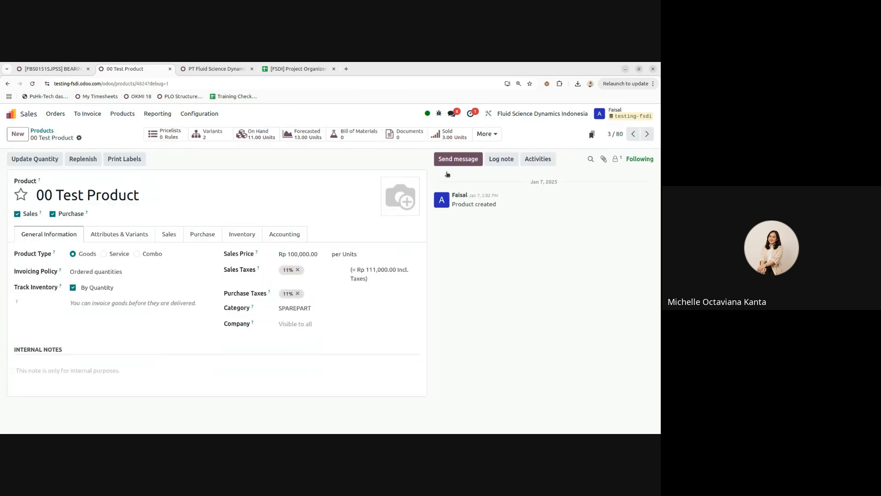
left_click(488, 113)
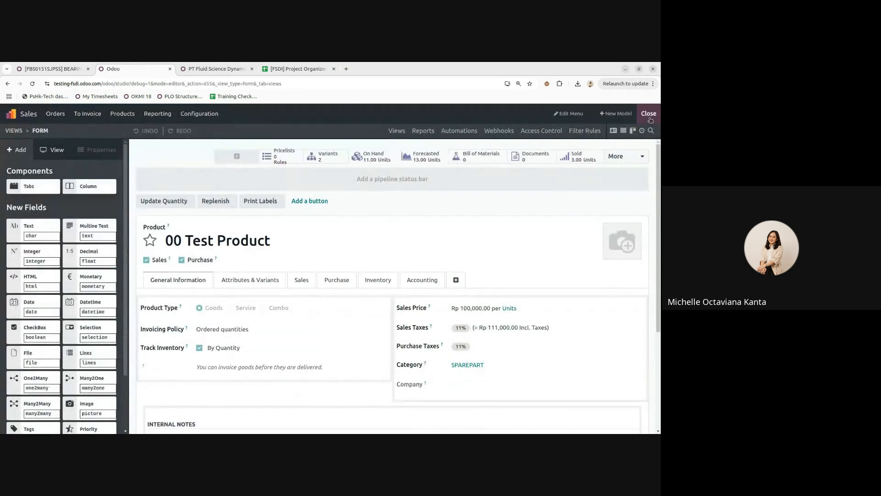
left_click(649, 115)
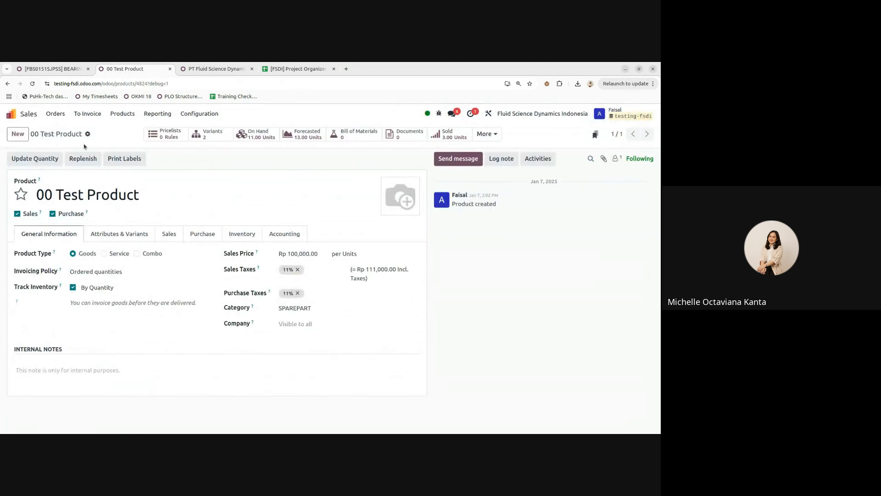
left_click(132, 113)
left_click(124, 130)
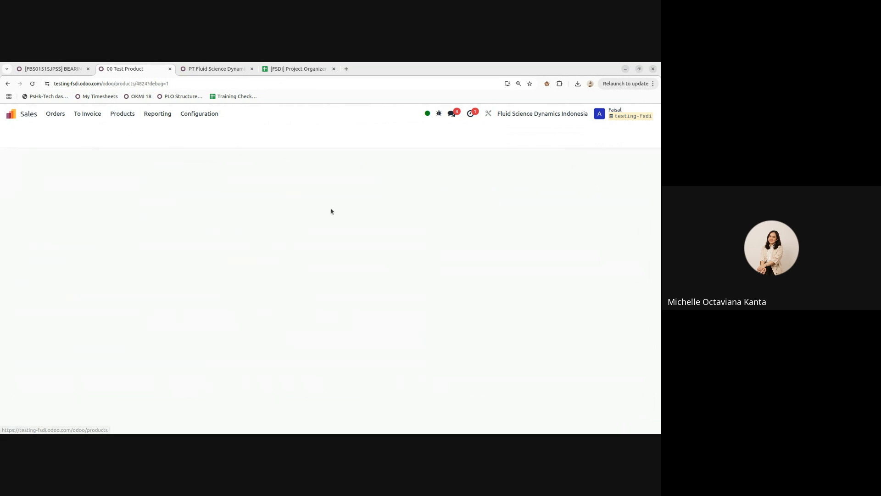
left_click(307, 131)
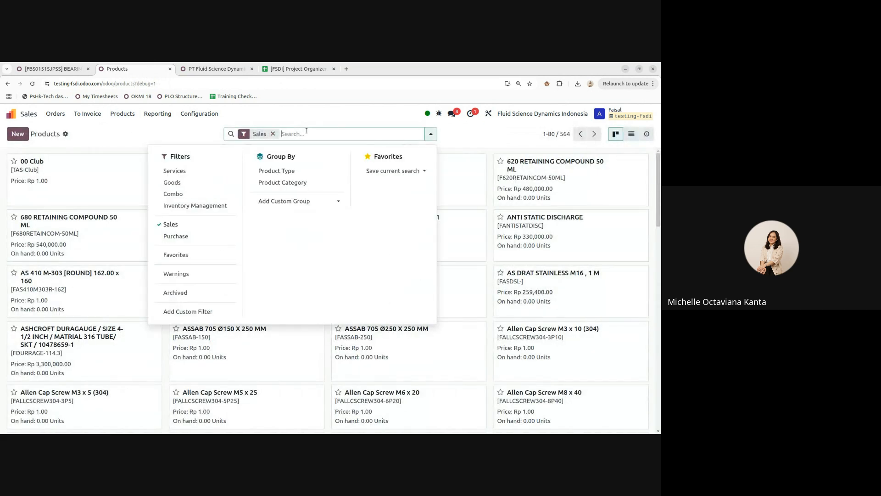
type("bearing")
key("Return")
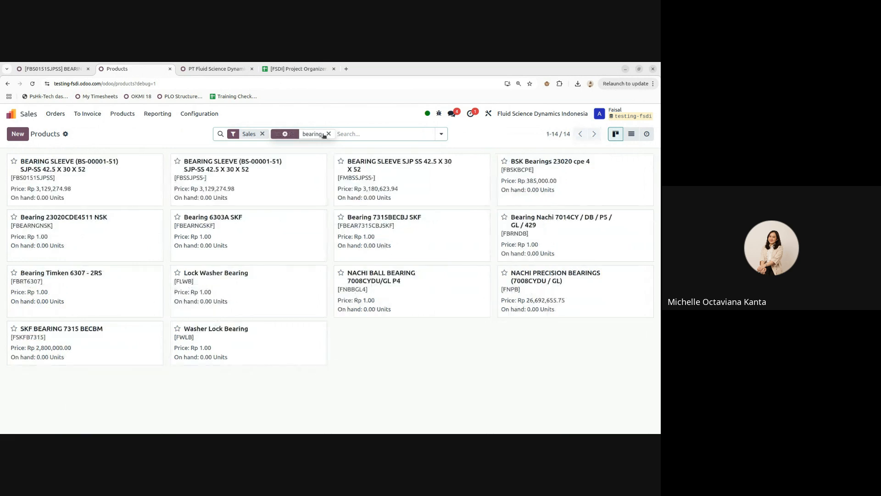
left_click(264, 195)
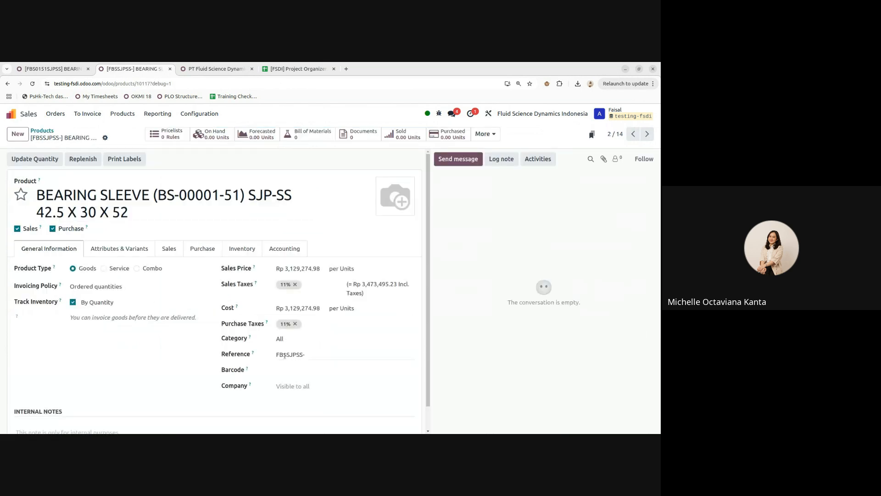
Step: In Studio, relabel the Reference field as 'Product Code' and close Studio
left_click(490, 113)
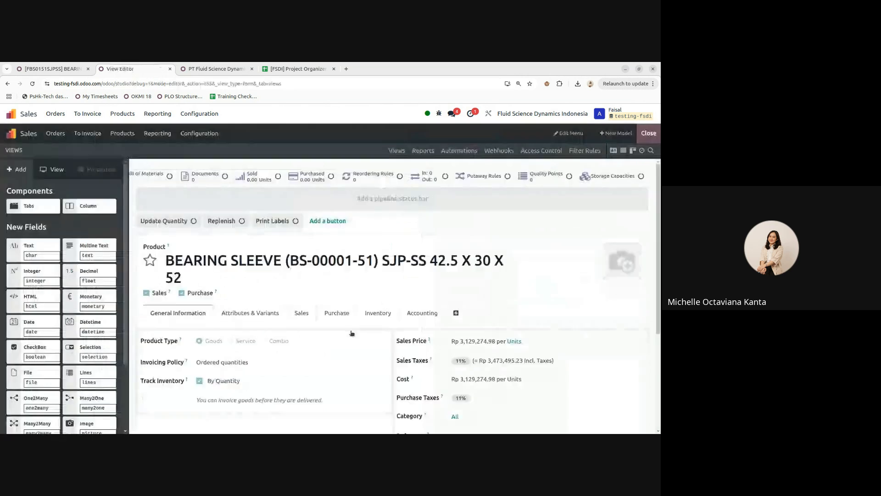
left_click(438, 373)
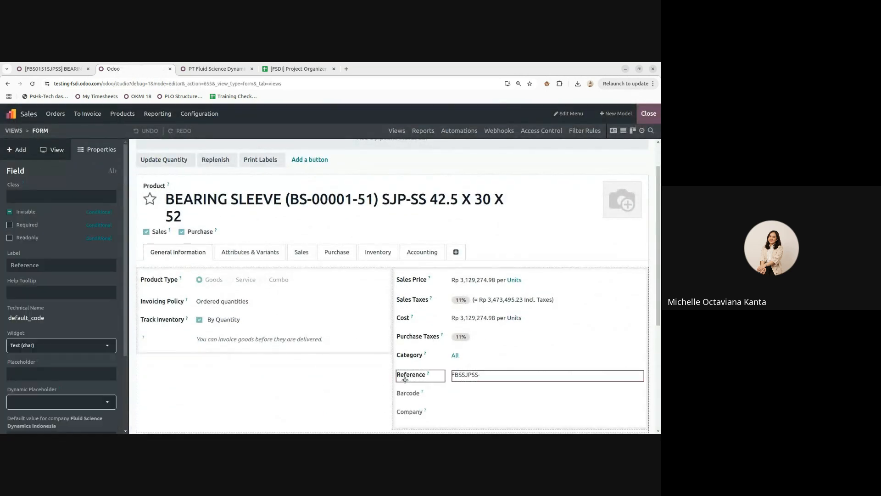
double_click(56, 267)
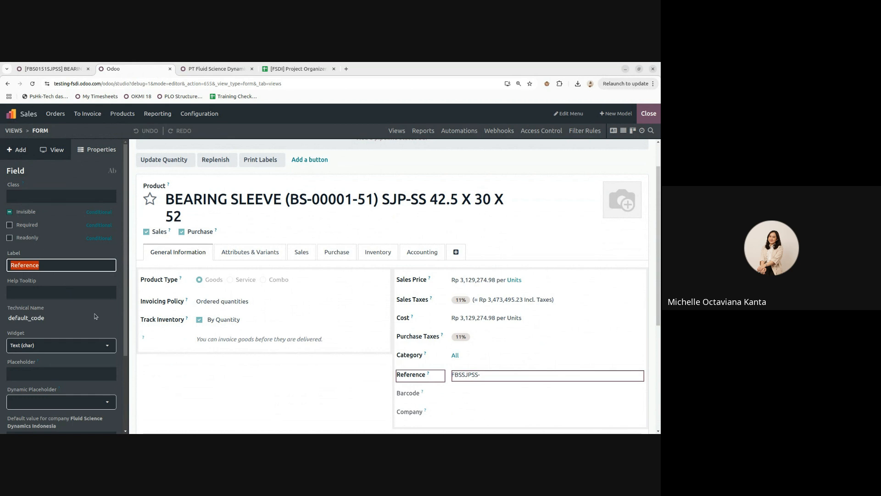
type("Prod")
type("uk")
key("BackSpace")
key("BackSpace")
key("BackSpace")
key("BackSpace")
type("oduct Code")
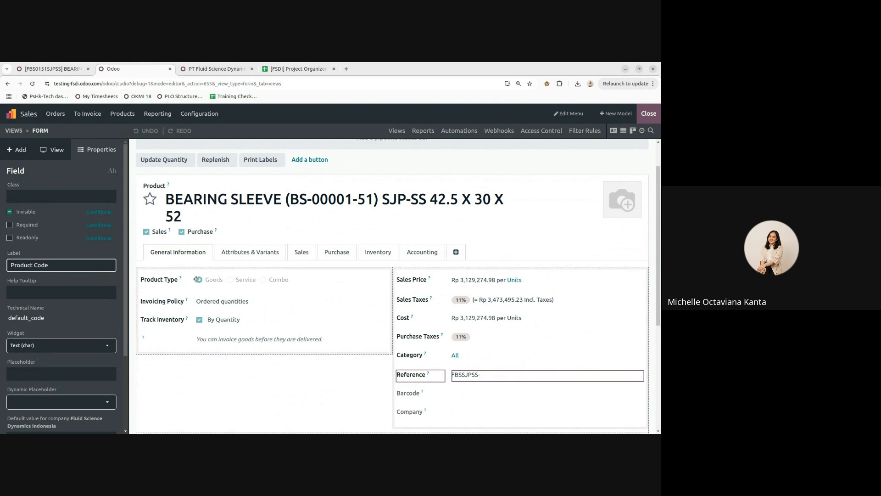
key("Return")
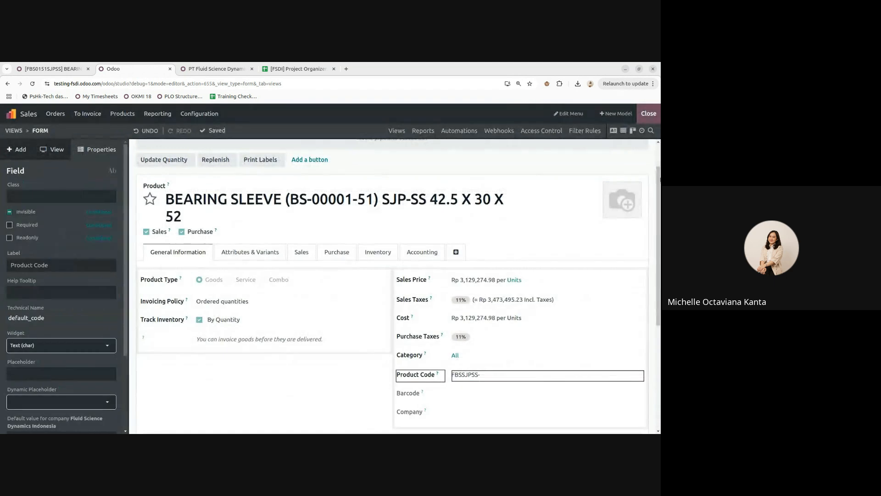
left_click(649, 114)
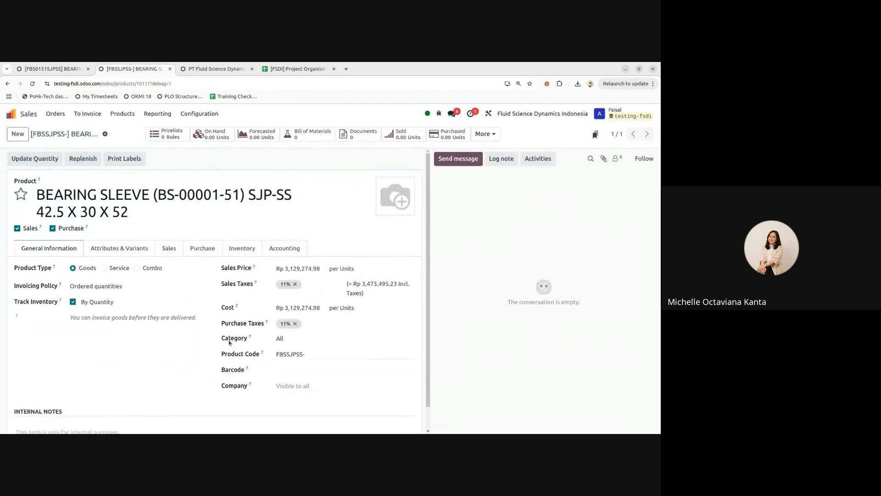
Step: Reload the Manufacturing product tab, then return to the full Sales products list
left_click(62, 69)
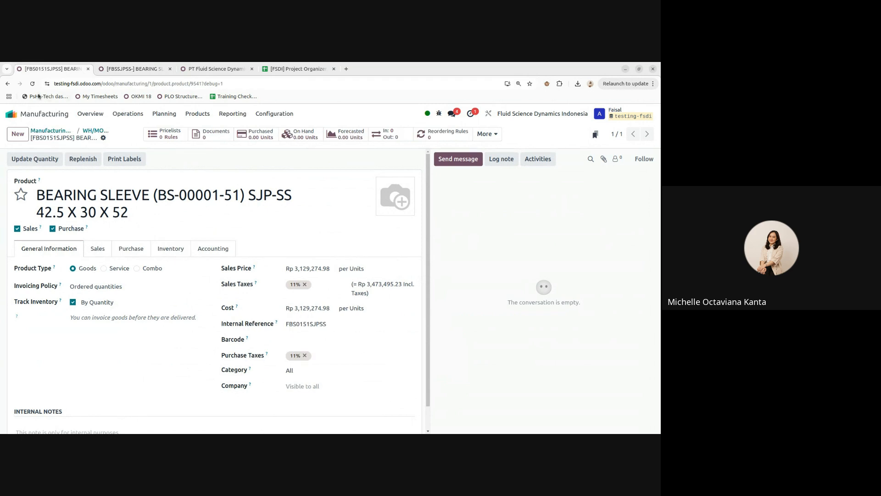
left_click(32, 83)
left_click(122, 70)
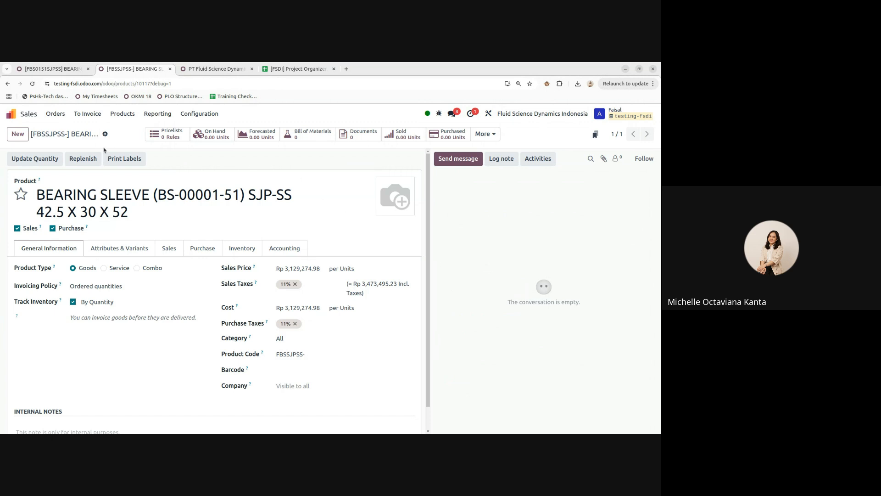
left_click(118, 115)
left_click(128, 130)
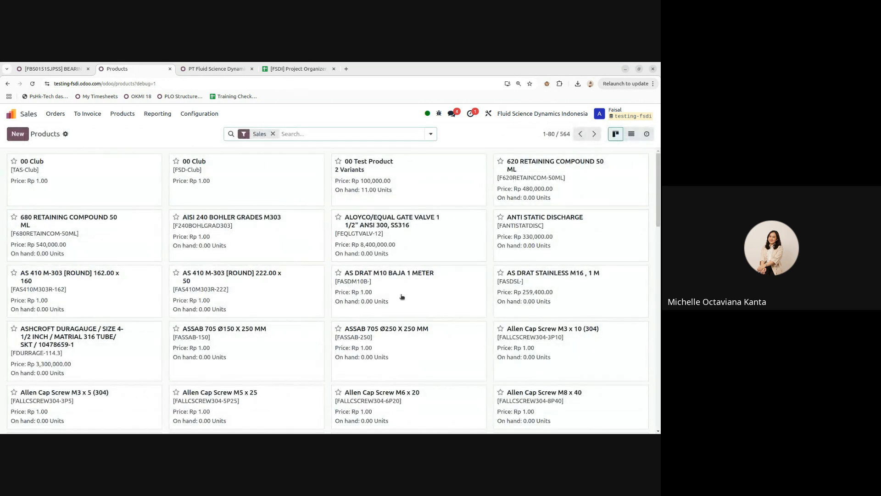
Step: Open AS DRAT M10 BAJA 1 METER and check its Product Code field properties in Studio
left_click(401, 295)
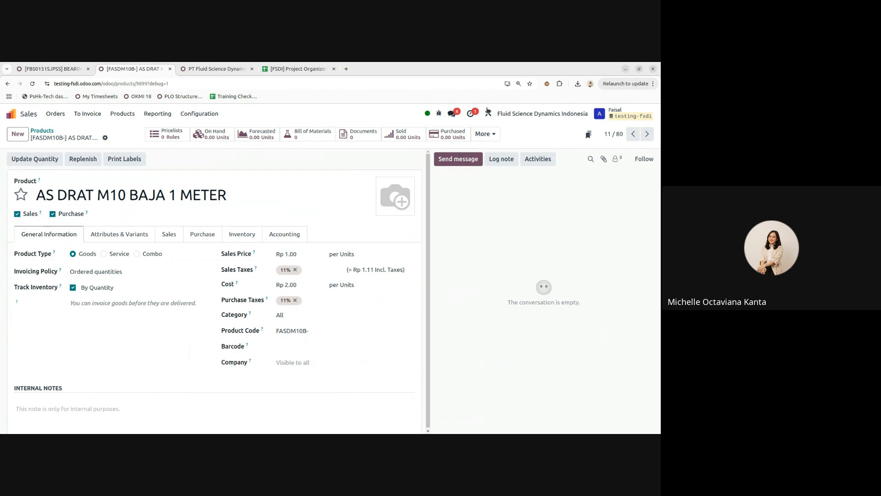
left_click(488, 113)
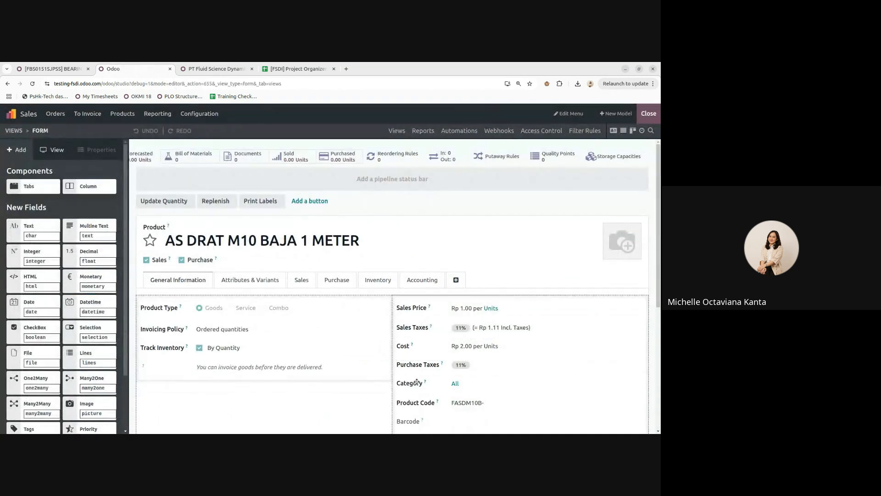
left_click(416, 399)
scroll(49, 327, "down", 3)
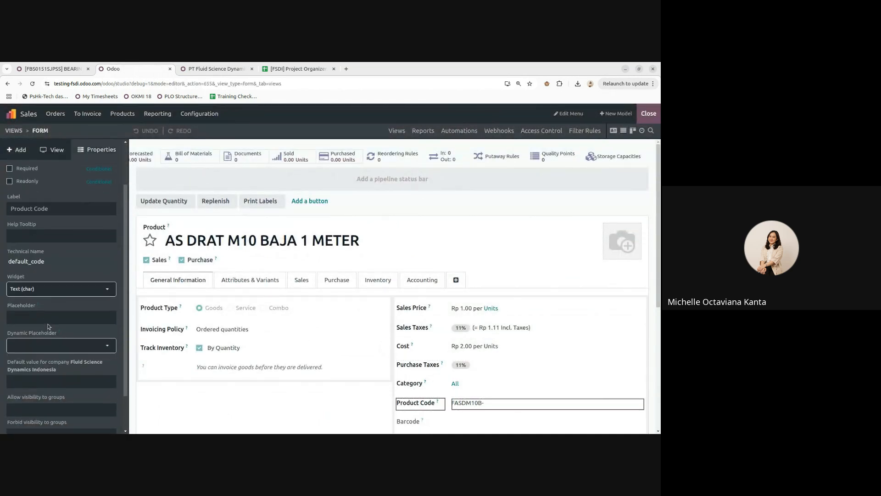
scroll(49, 327, "up", 3)
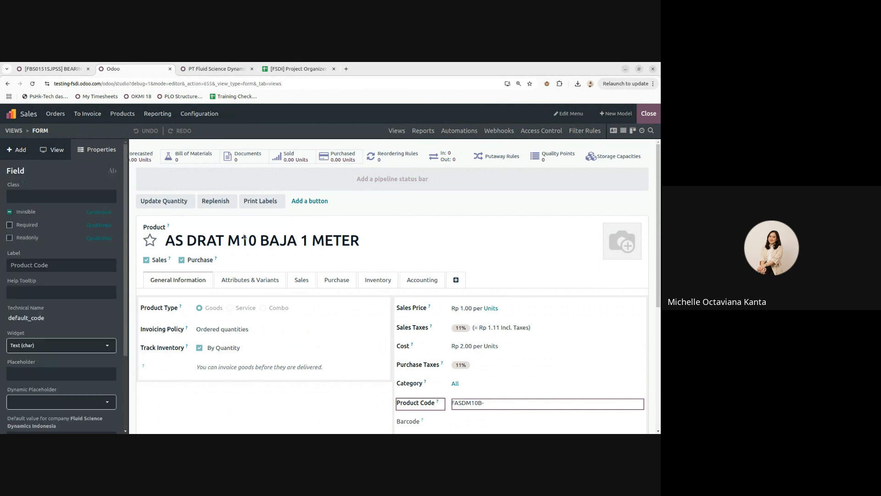
left_click(648, 114)
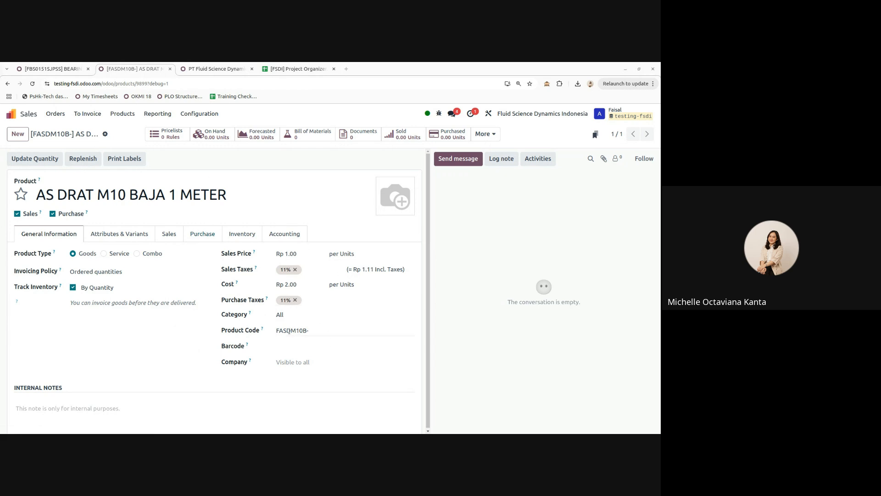
Step: Leave Internal Notes unchanged and view the Sales tab's Quotation Description field
left_click(62, 407)
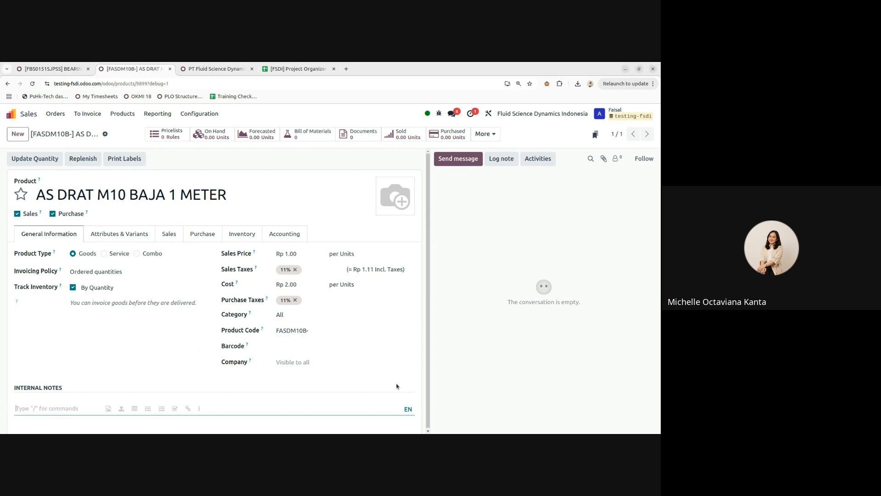
left_click(481, 377)
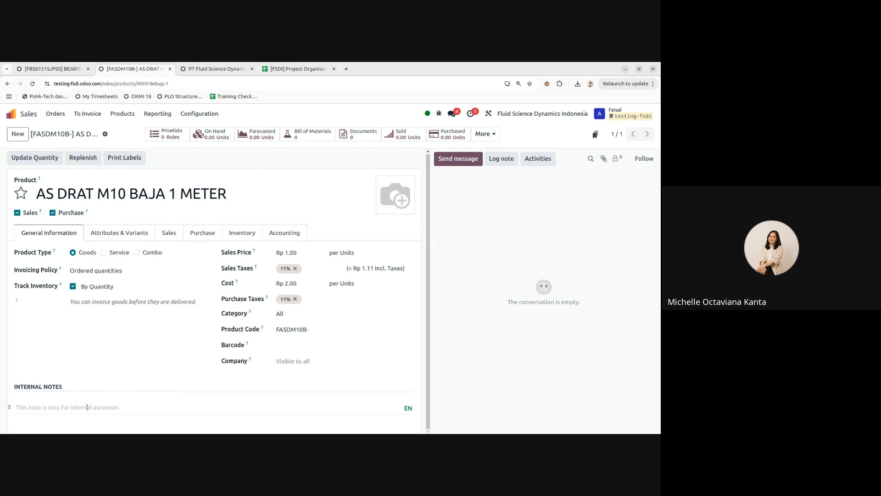
triple_click(76, 391)
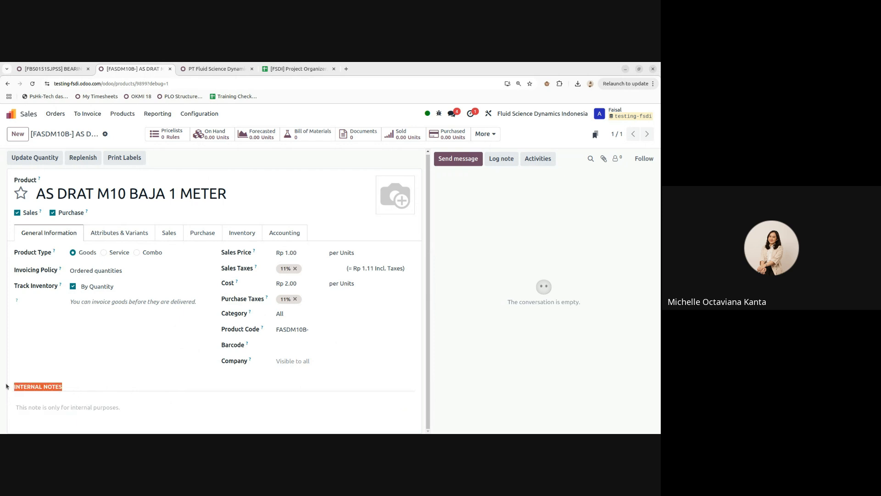
left_click(71, 408)
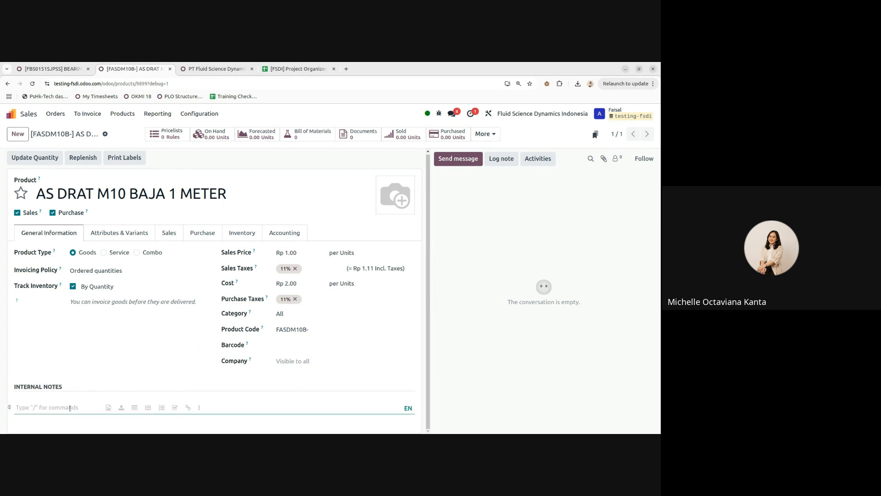
left_click(94, 384)
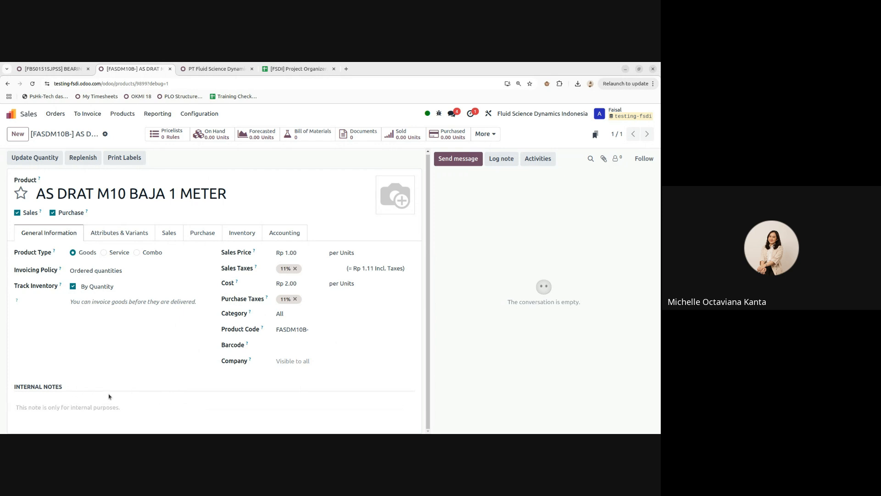
left_click(170, 232)
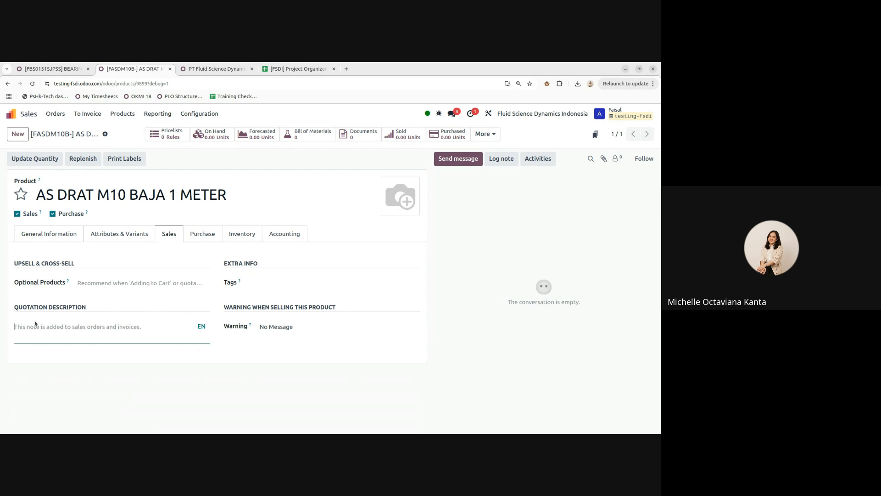
left_click(62, 327)
Step: Duplicate the page into a new tab and start a new quotation
right_click(138, 69)
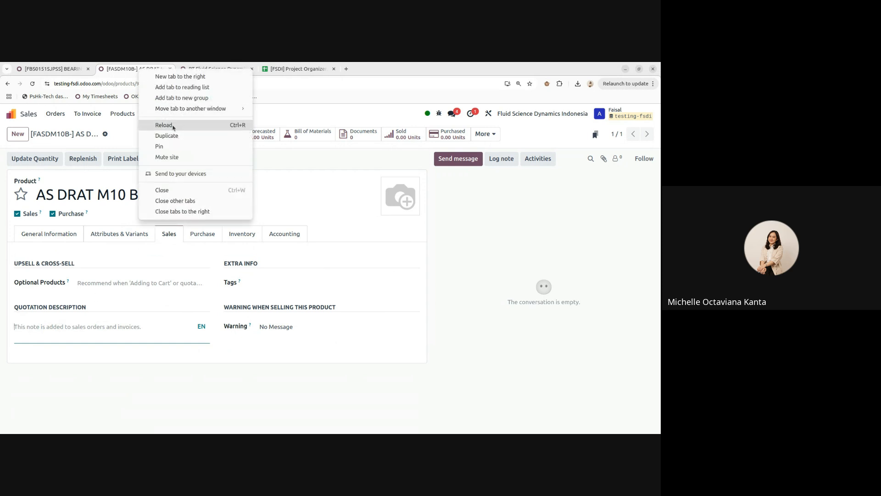
left_click(173, 137)
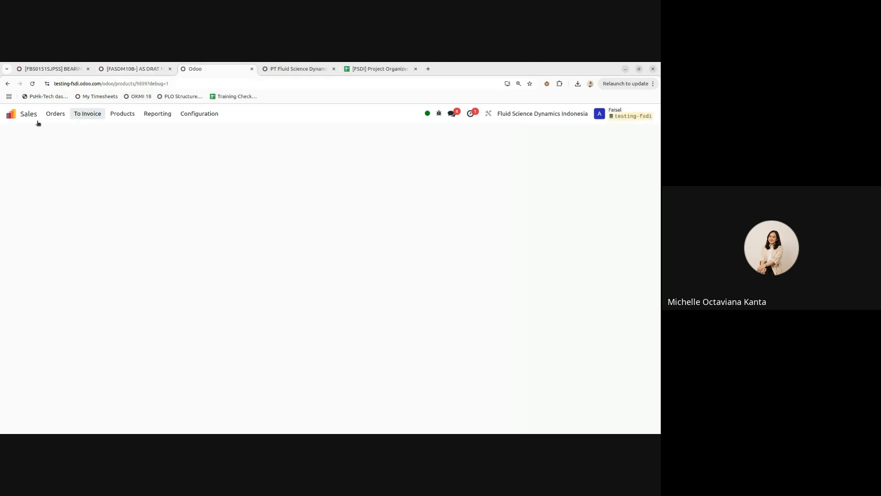
left_click(55, 113)
left_click(63, 127)
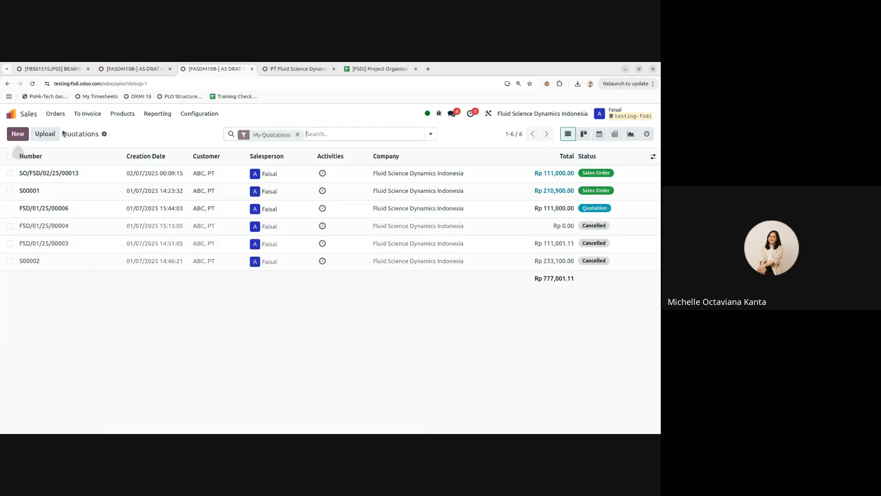
left_click(14, 133)
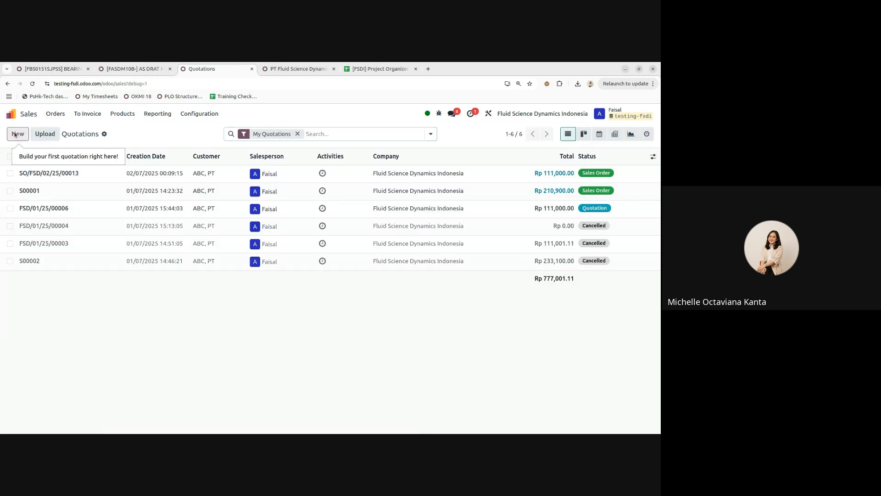
Step: Add a [F620RETAINCOM-50ML] 620 RETAINING COMPOUND 50 ML line and open its description
left_click(26, 311)
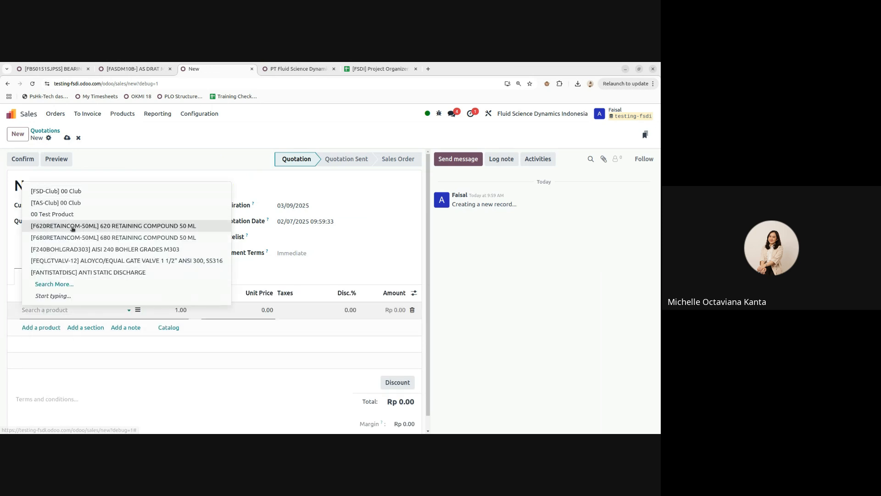
left_click(71, 226)
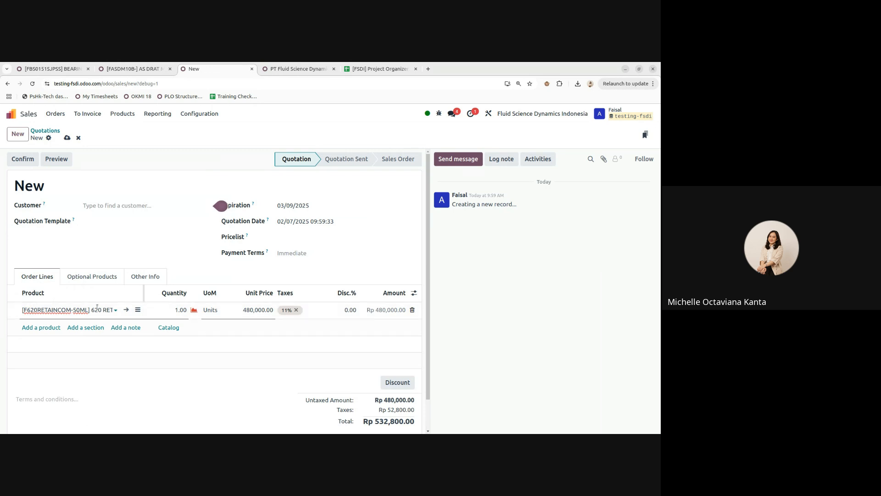
left_click(138, 310)
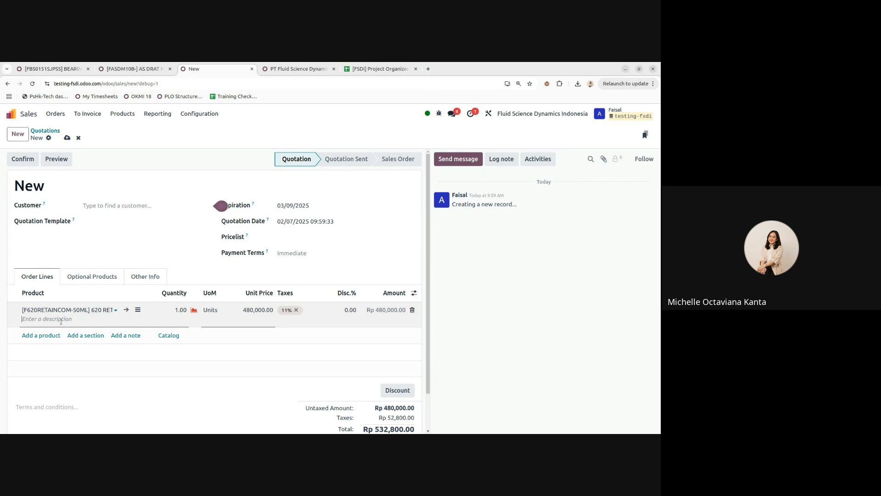
left_click(125, 69)
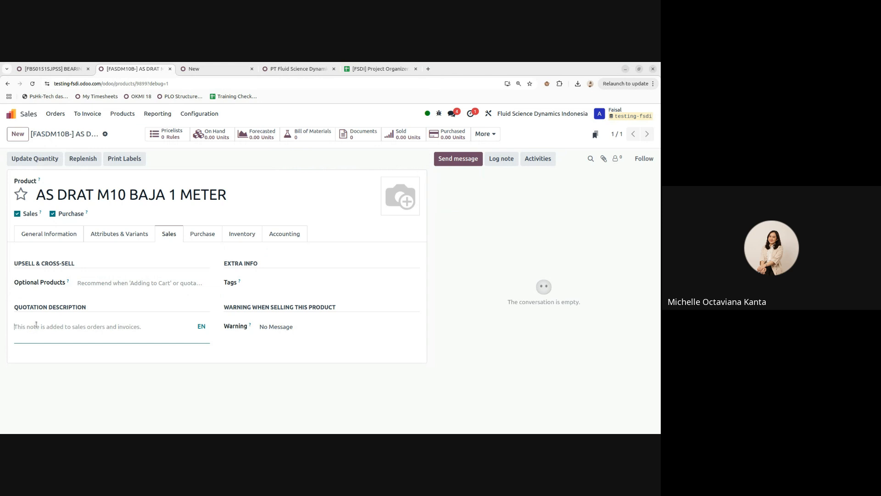
Step: Show the AS DRAT General Information tab with product code FASDM10B-
left_click(39, 326)
key("alt+Tab")
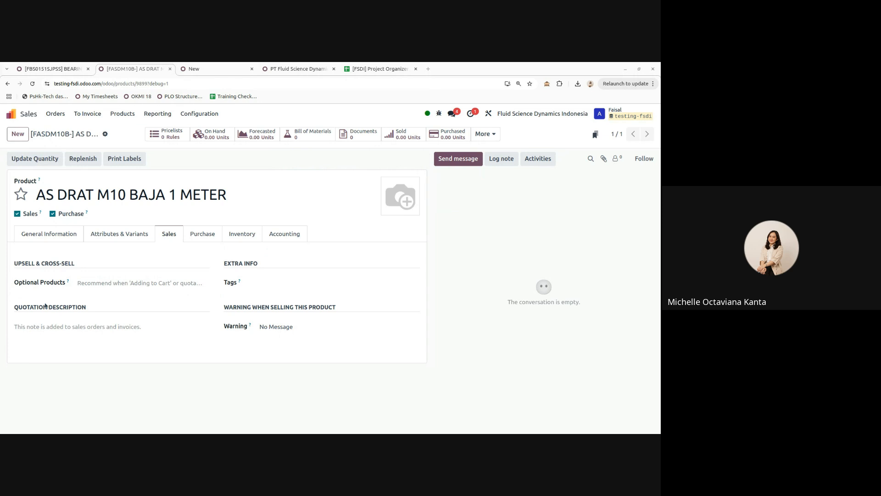
left_click(48, 234)
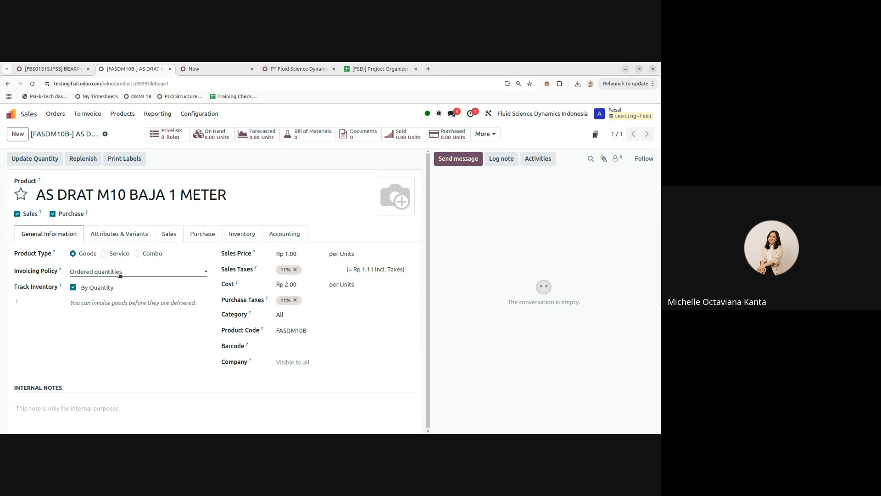
Step: Return to manufacturing order WH/MO/00001 and check its product and bill of materials choices, changing nothing
left_click(54, 69)
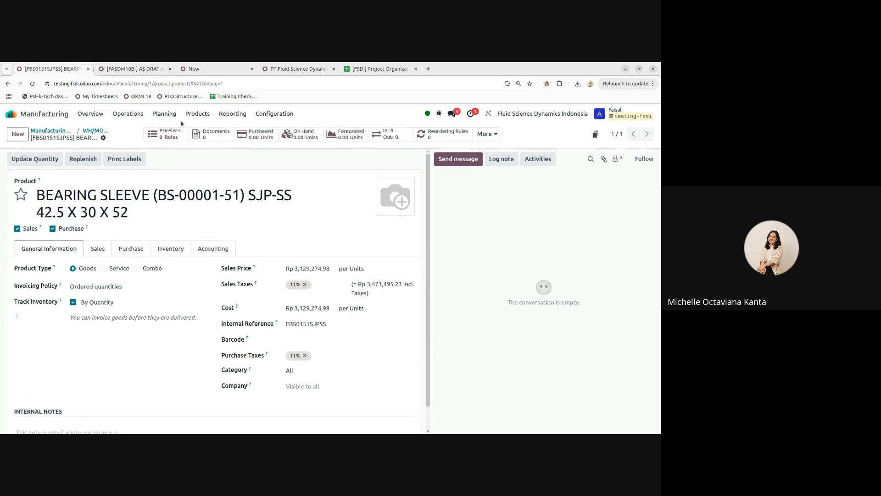
left_click(94, 131)
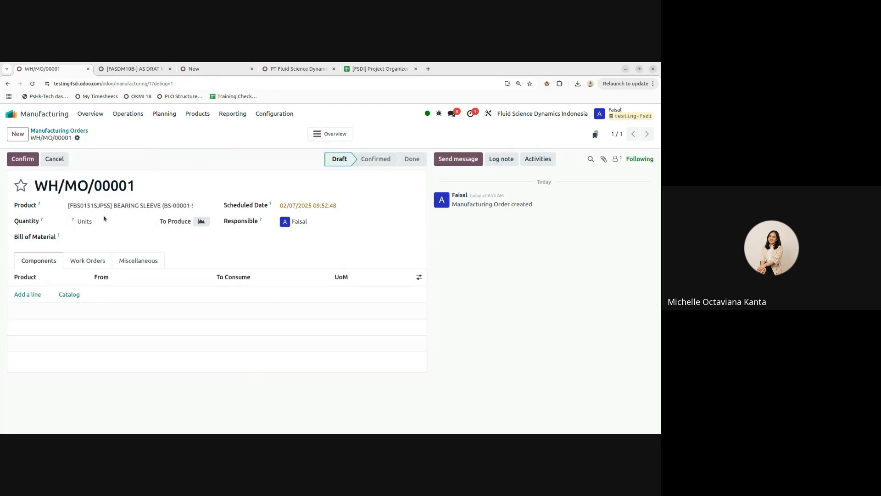
left_click(130, 206)
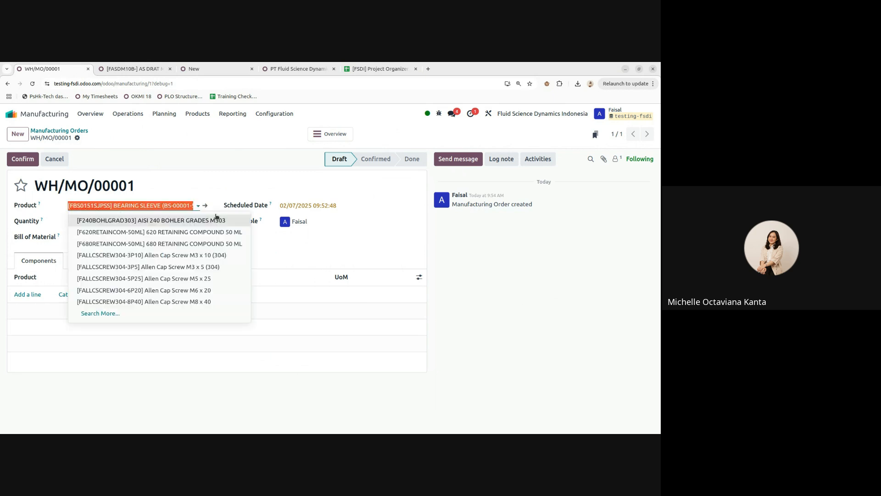
left_click(524, 262)
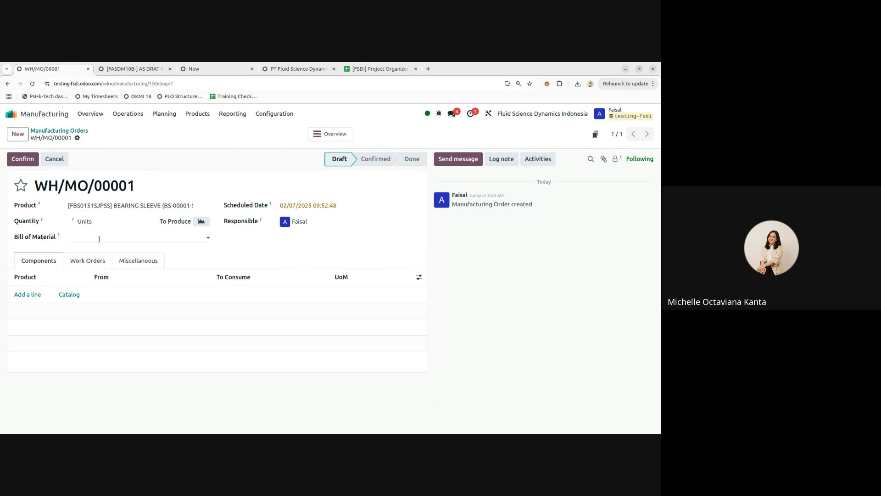
left_click(99, 238)
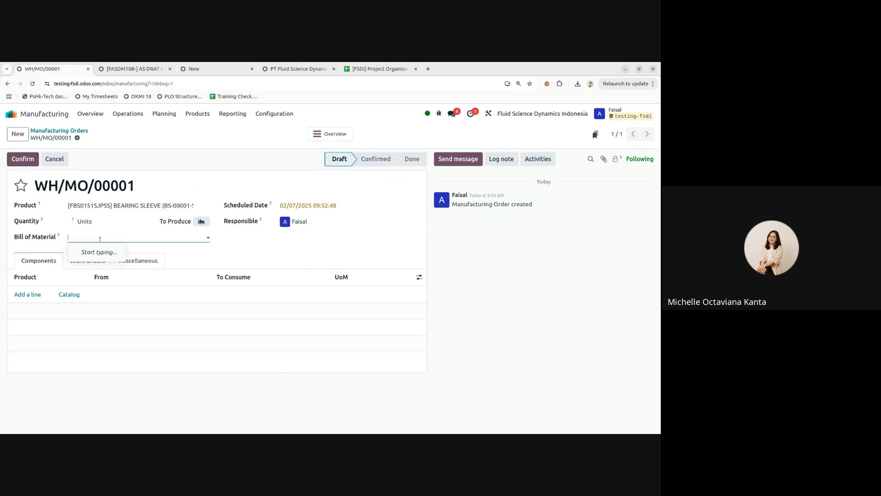
left_click(131, 245)
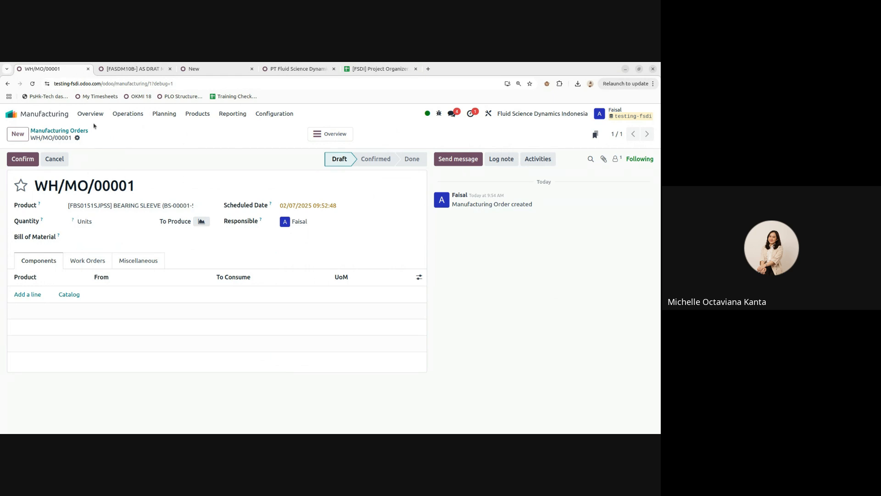
Step: Duplicate the order tab and go to the empty Bills of Materials list to start a new bill
right_click(45, 70)
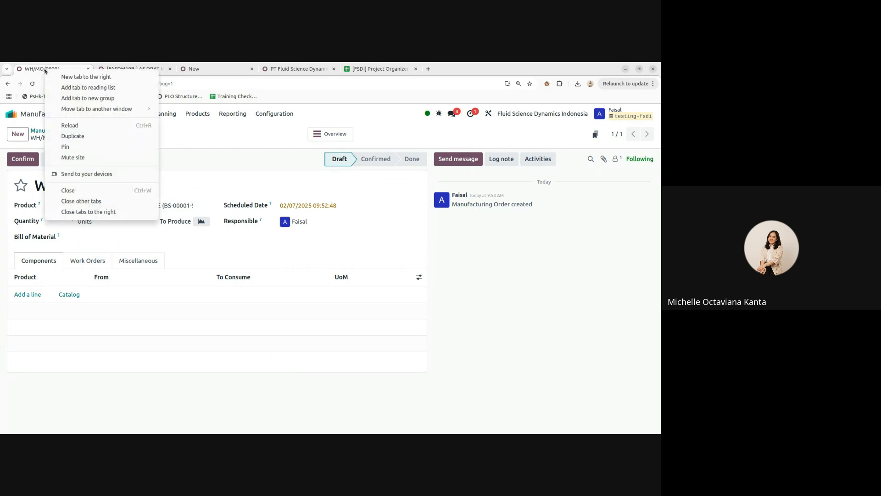
left_click(79, 136)
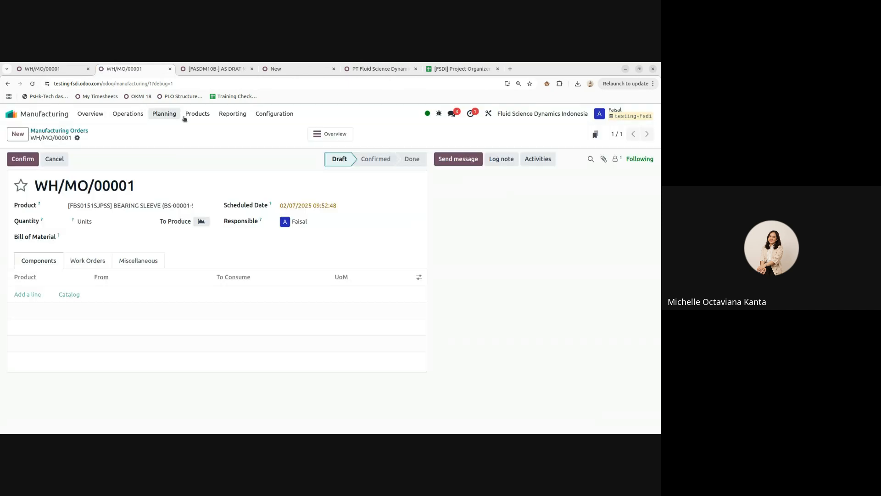
left_click(197, 114)
left_click(198, 152)
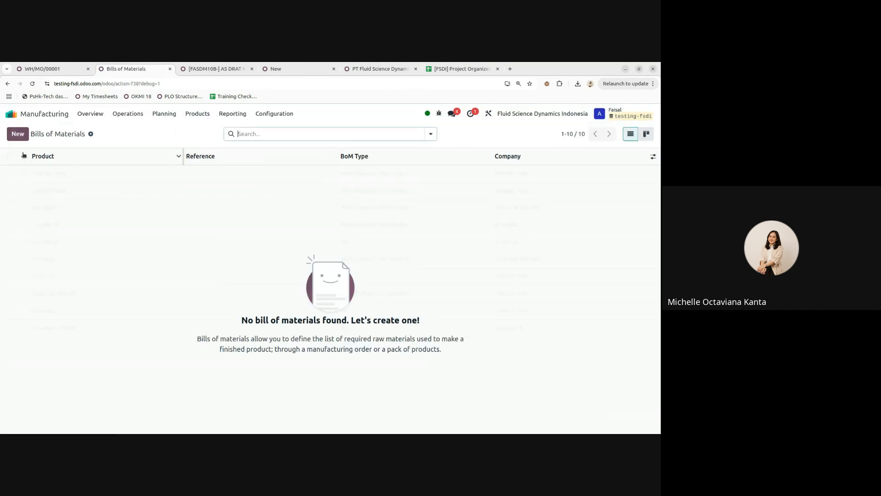
left_click(17, 134)
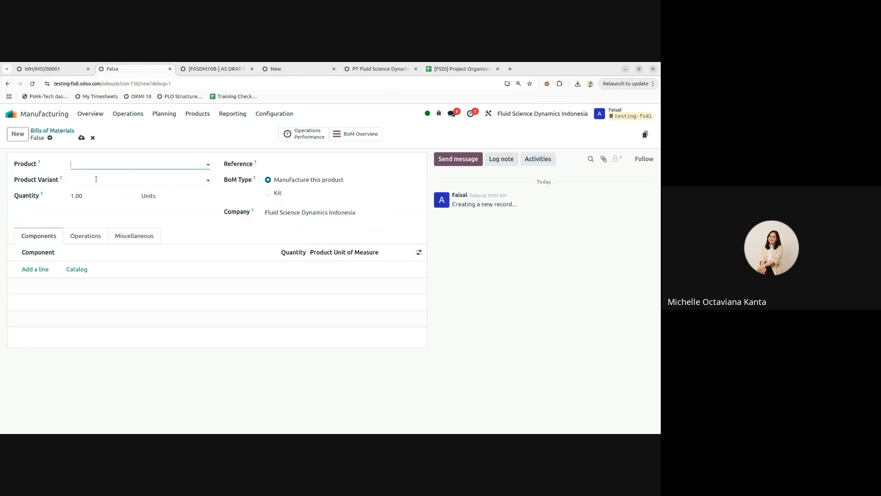
Step: Create a bill of materials for [FBS0151SJPSS] BEARING SLEEVE with the Reference left blank, and let it auto-save
left_click(300, 164)
type("gejhafja824981748921")
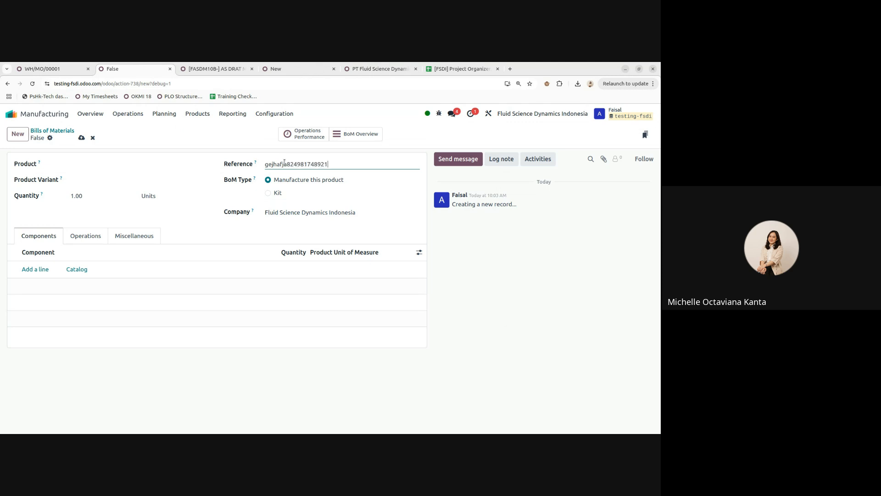
key("BackSpace")
key("BackSpace")
key("BackSpace")
key("BackSpace")
key("BackSpace")
key("BackSpace")
key("BackSpace")
key("BackSpace")
key("BackSpace")
key("BackSpace")
key("BackSpace")
key("BackSpace")
key("BackSpace")
key("BackSpace")
key("BackSpace")
key("BackSpace")
key("BackSpace")
key("BackSpace")
key("BackSpace")
key("BackSpace")
left_click(112, 165)
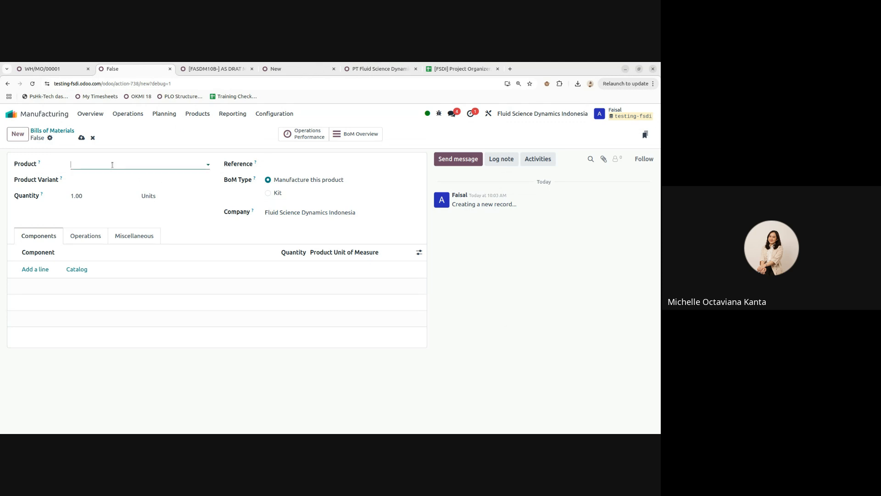
type("bearing")
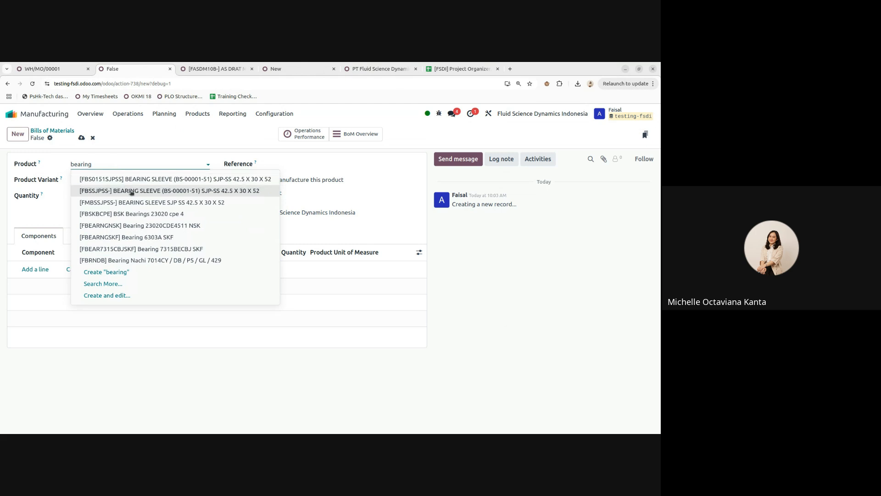
left_click(134, 178)
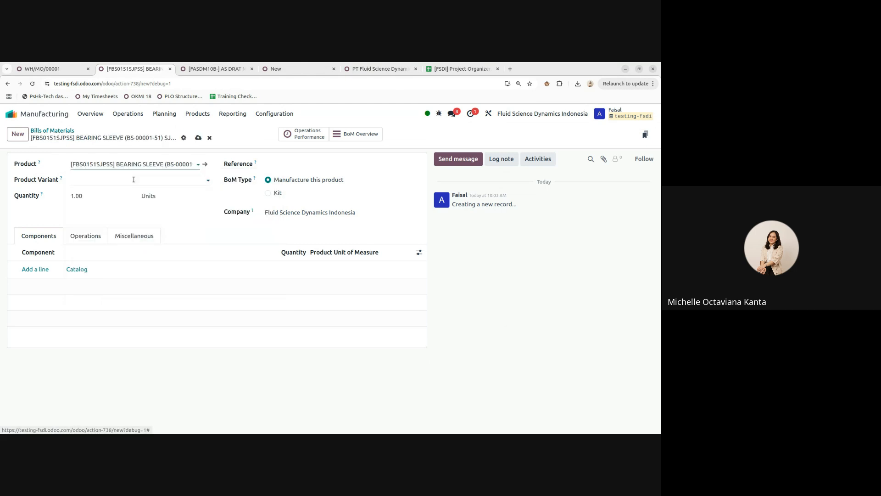
left_click(54, 69)
left_click(112, 68)
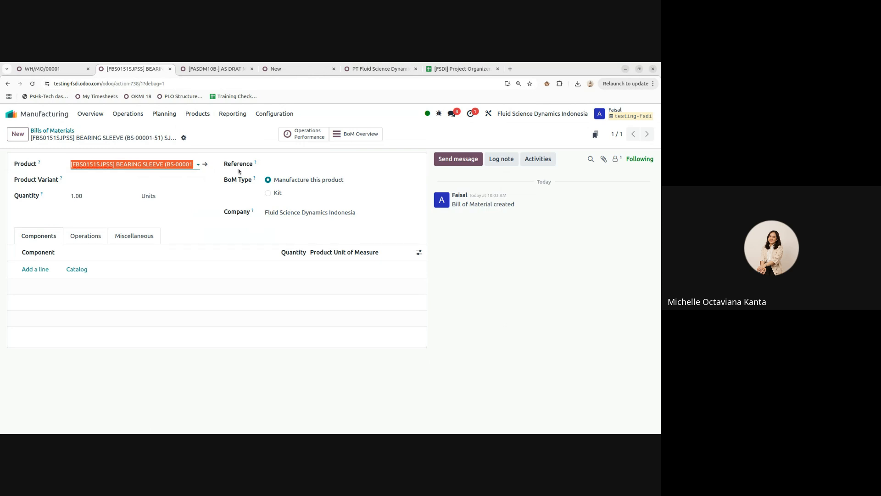
left_click(294, 167)
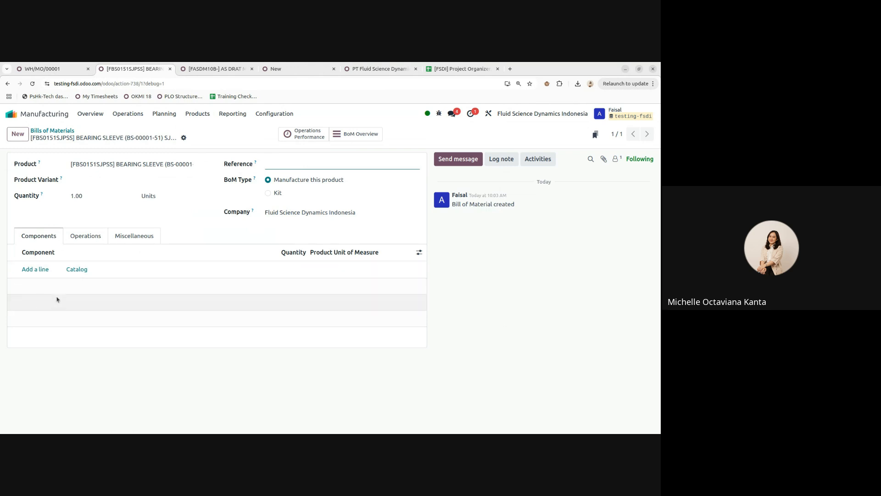
left_click(40, 269)
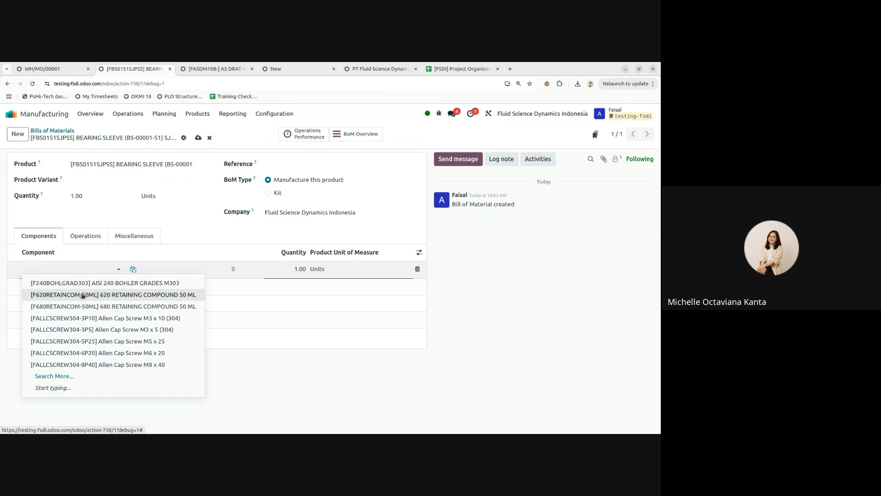
left_click(53, 269)
left_click(52, 269)
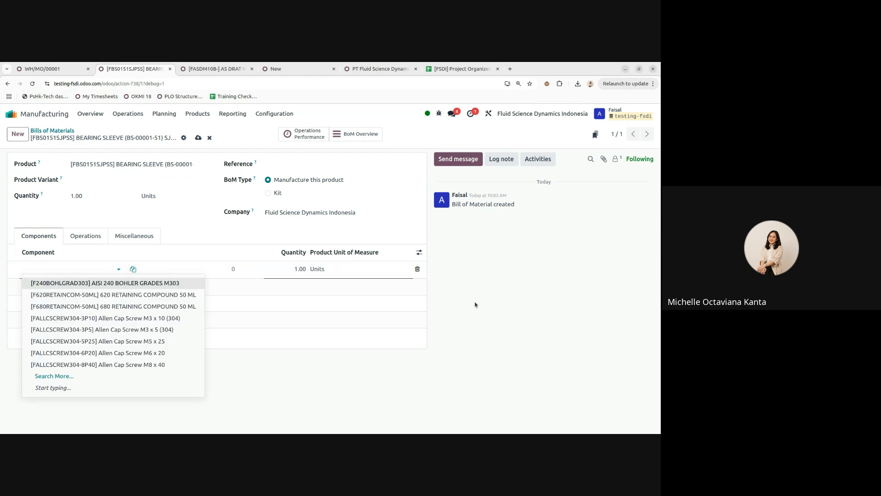
left_click(452, 334)
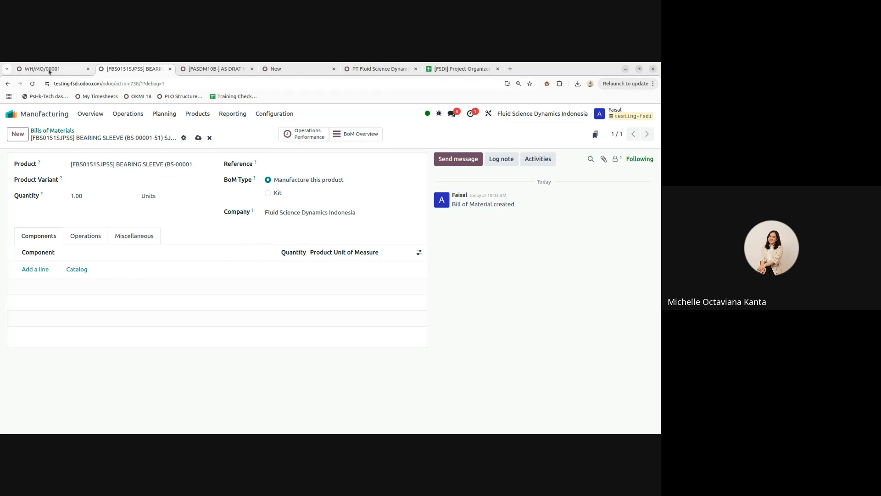
mouse_move(49, 71)
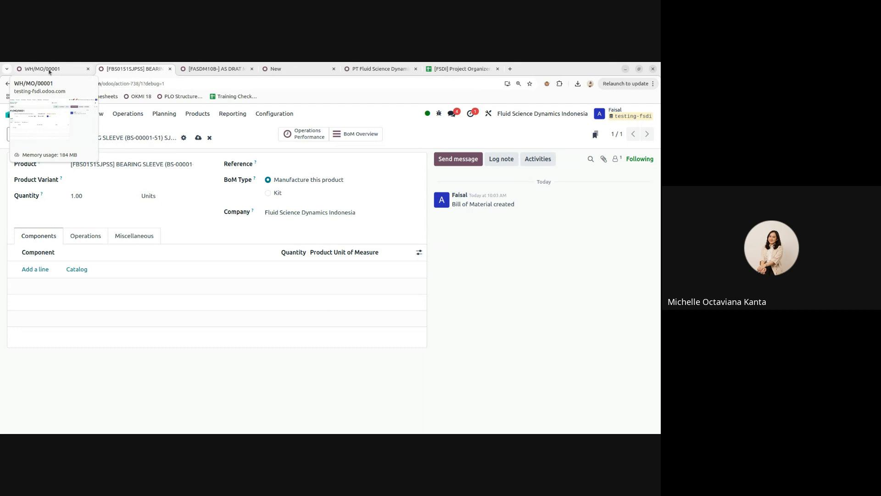
Step: Look over the work orders and components of manufacturing order WH/MO/00001
left_click(49, 70)
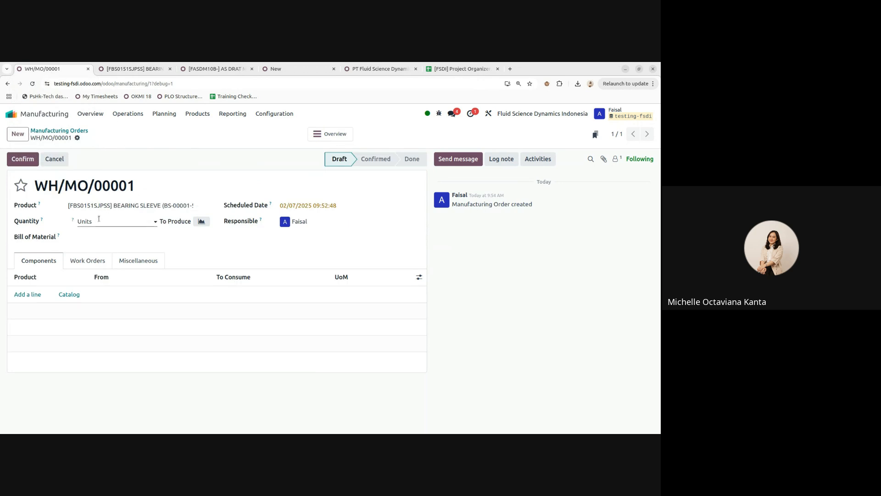
left_click(92, 258)
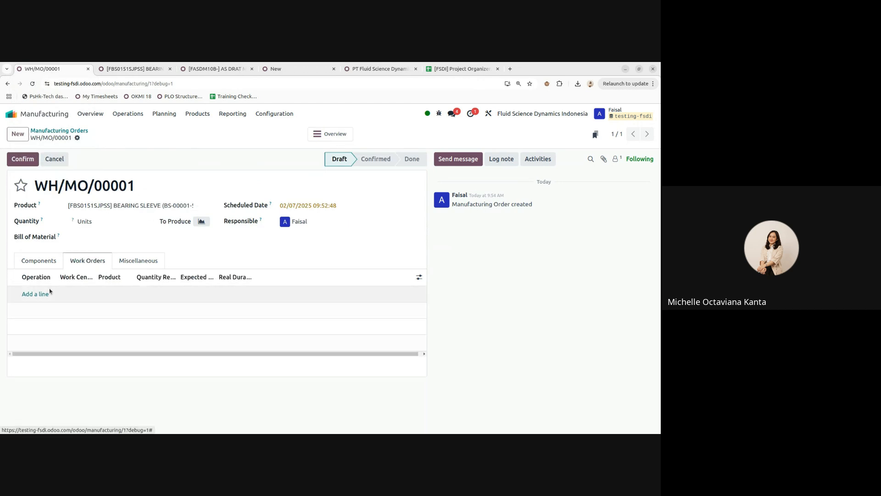
left_click(46, 294)
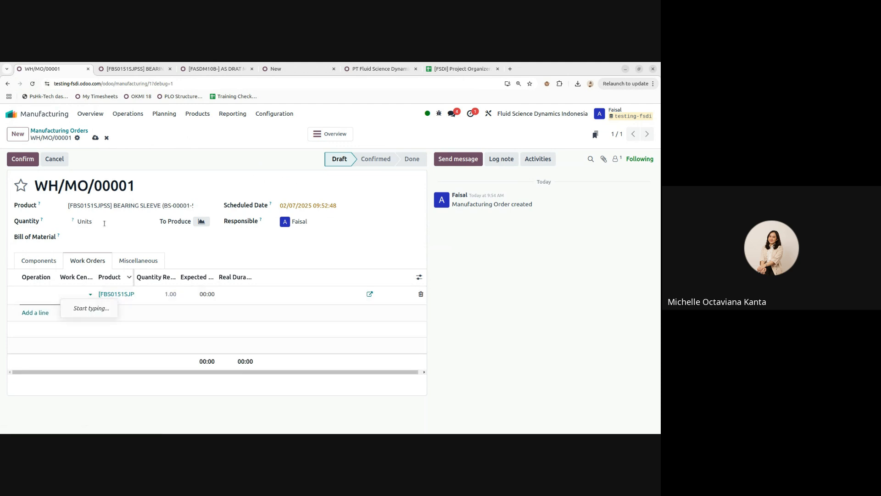
left_click(44, 262)
left_click(110, 69)
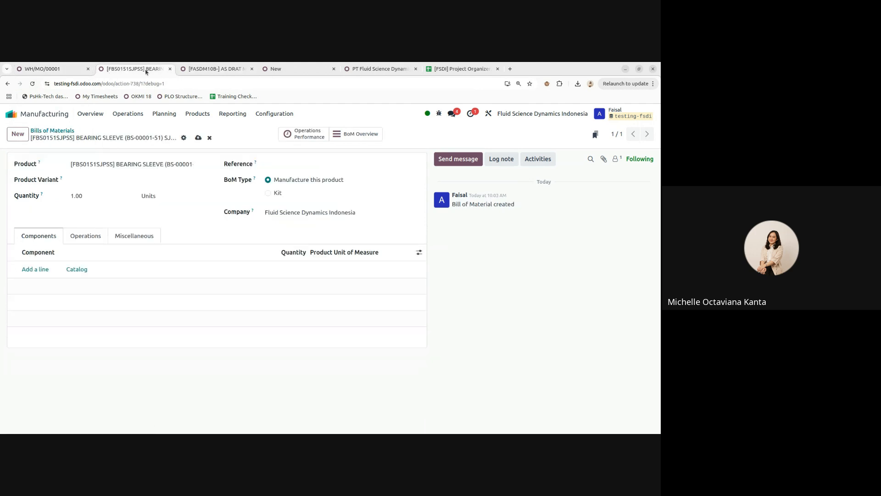
Step: Open the Manufacturing Work Orders report in the AS DRAT tab, then revisit the BEARING SLEEVE bill
mouse_move(205, 70)
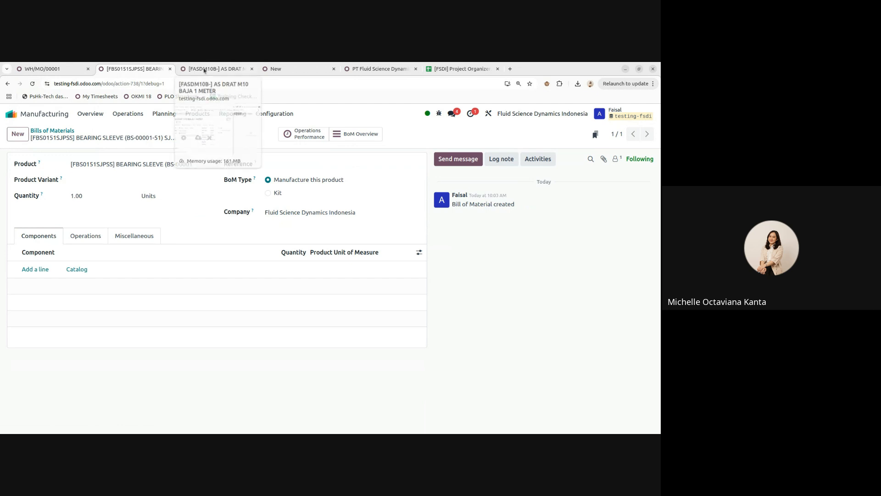
left_click(204, 70)
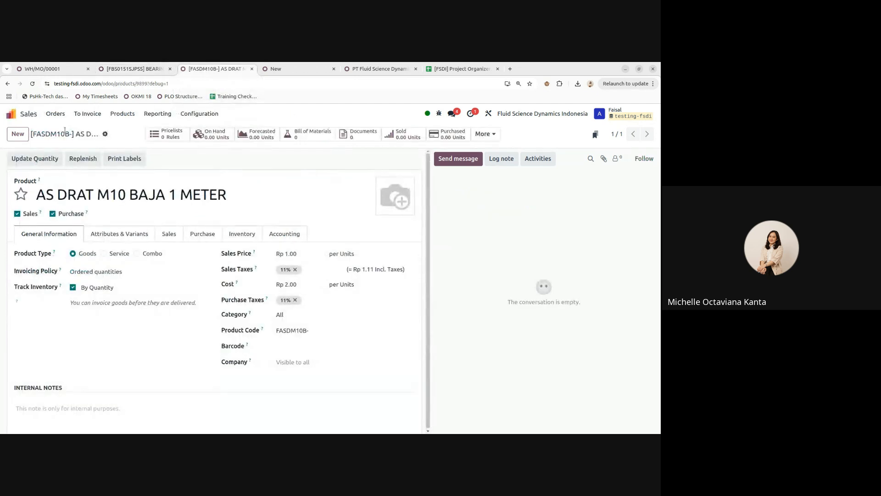
left_click(10, 114)
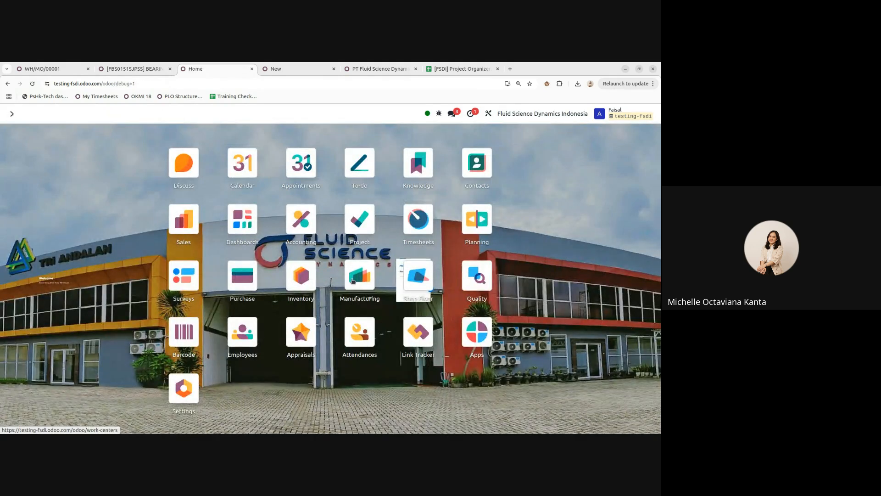
left_click(356, 275)
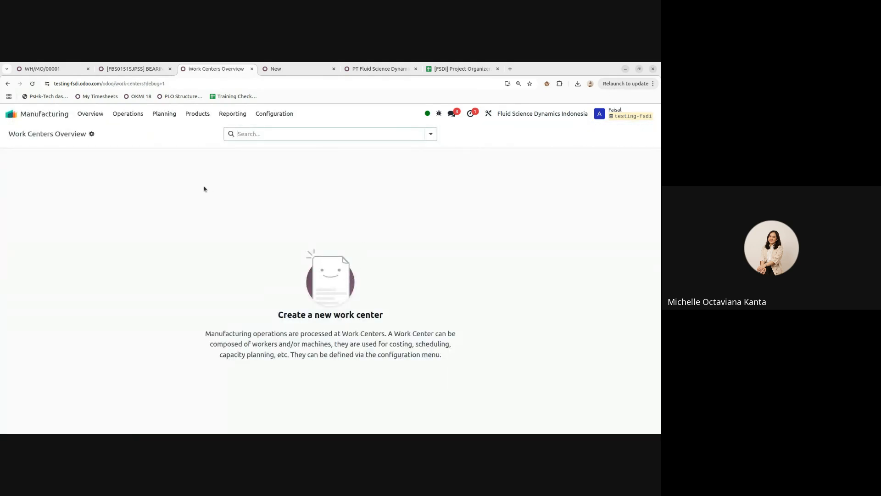
left_click(137, 72)
left_click(204, 71)
left_click(177, 114)
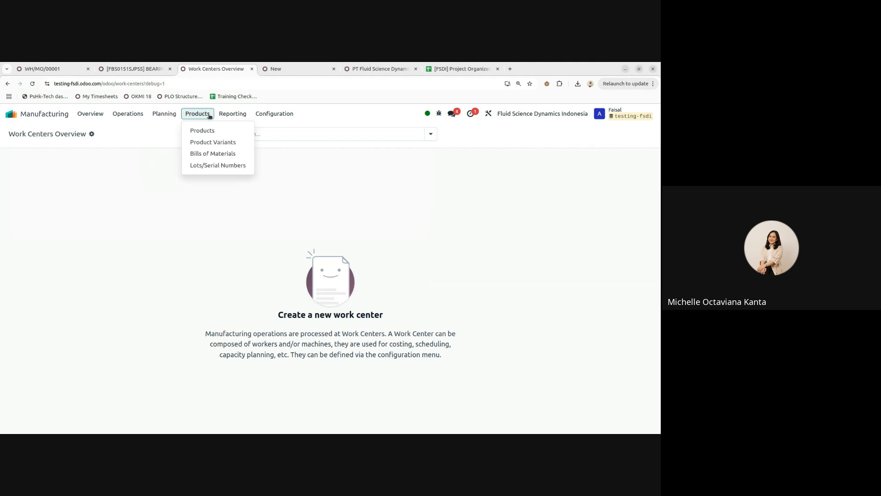
left_click(233, 130)
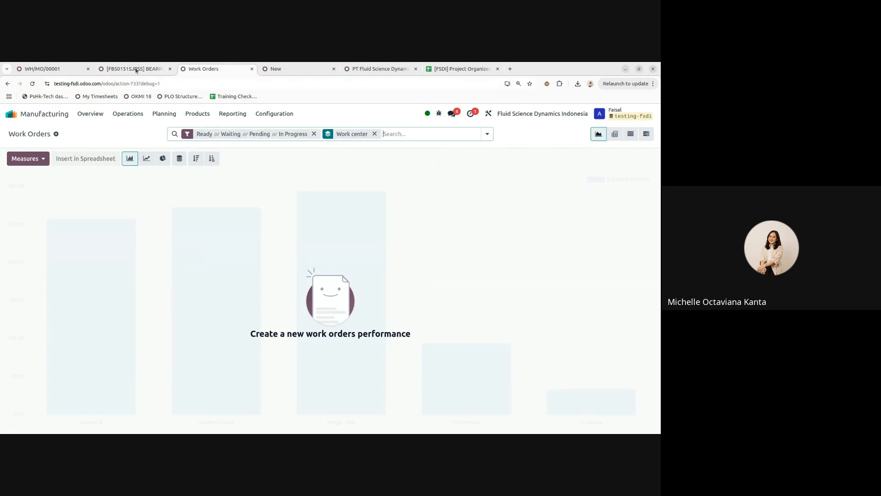
left_click(136, 69)
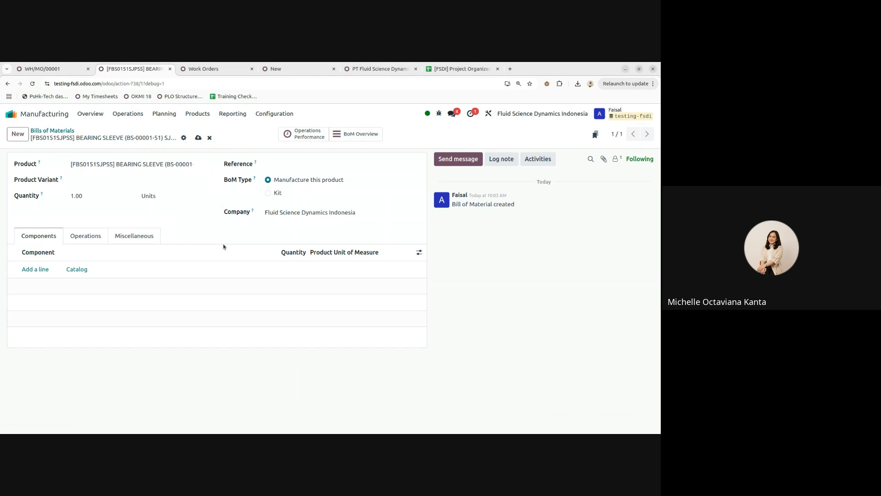
left_click(285, 162)
Step: Duplicate the Work Orders tab and show the Manufacturing Products list in it
left_click(223, 68)
right_click(223, 70)
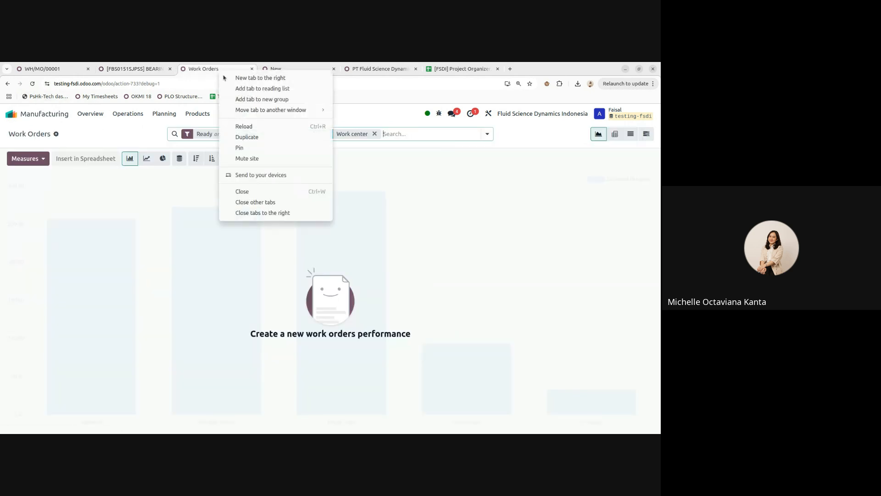
left_click(257, 136)
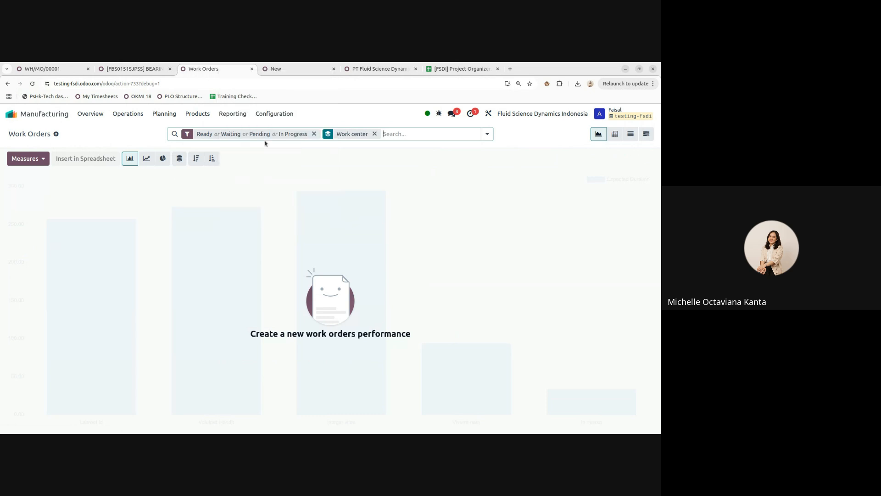
left_click(50, 120)
left_click(360, 275)
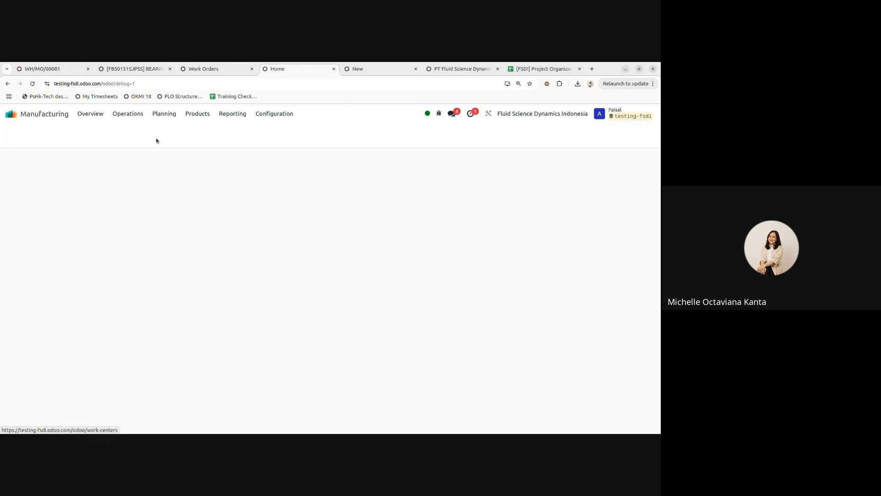
left_click(197, 113)
left_click(200, 130)
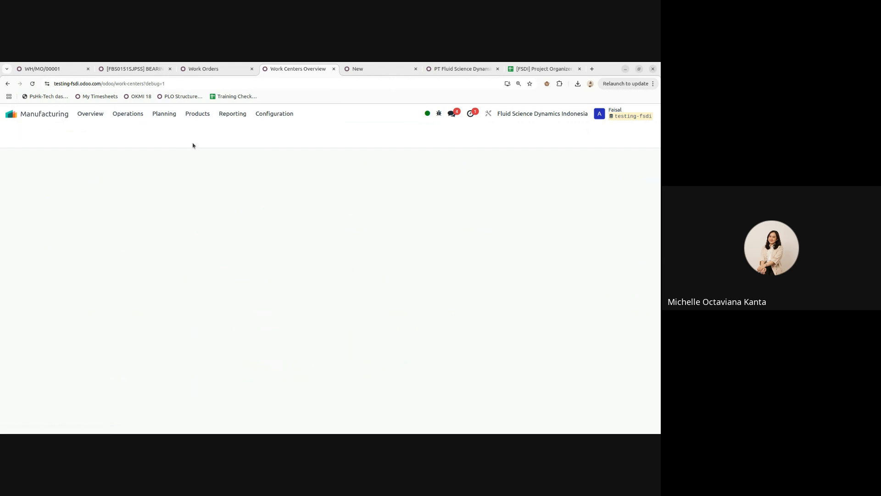
Step: Filter products by 'bearing' and open the first BEARING SLEEVE product
left_click(365, 133)
type("e")
key("BackSpace")
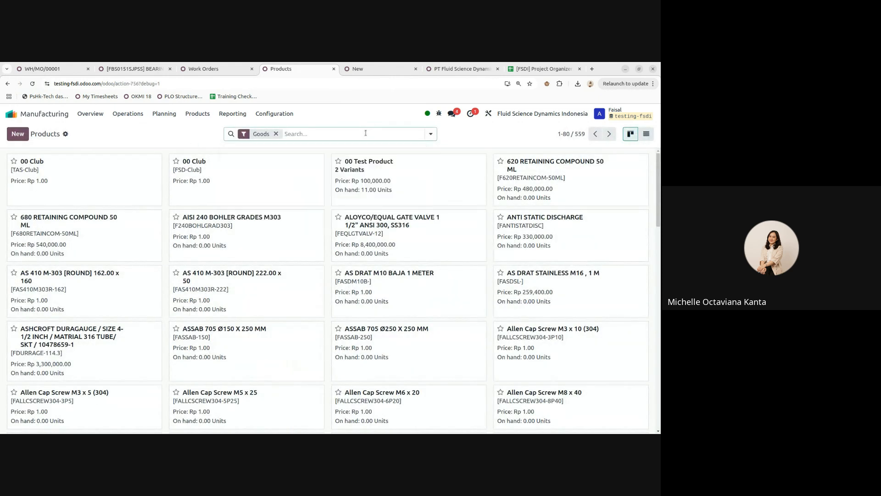
type("bearing")
key("Return")
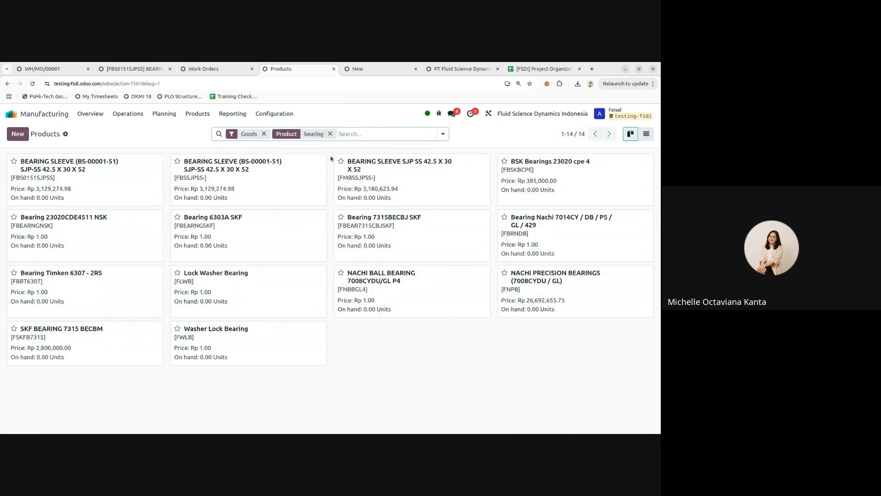
left_click(110, 182)
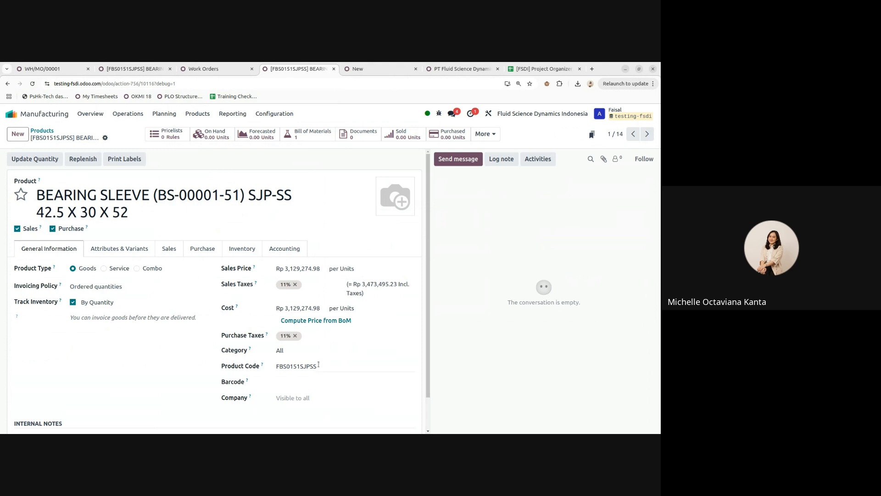
left_click(169, 248)
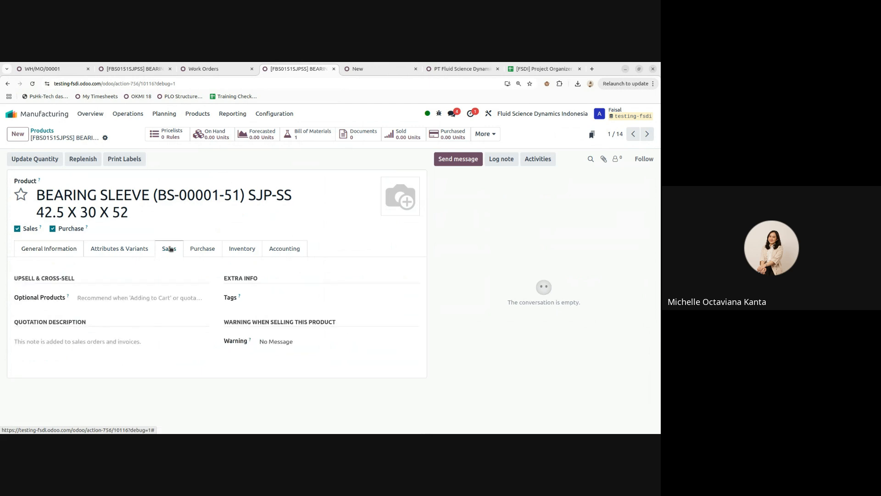
left_click(80, 339)
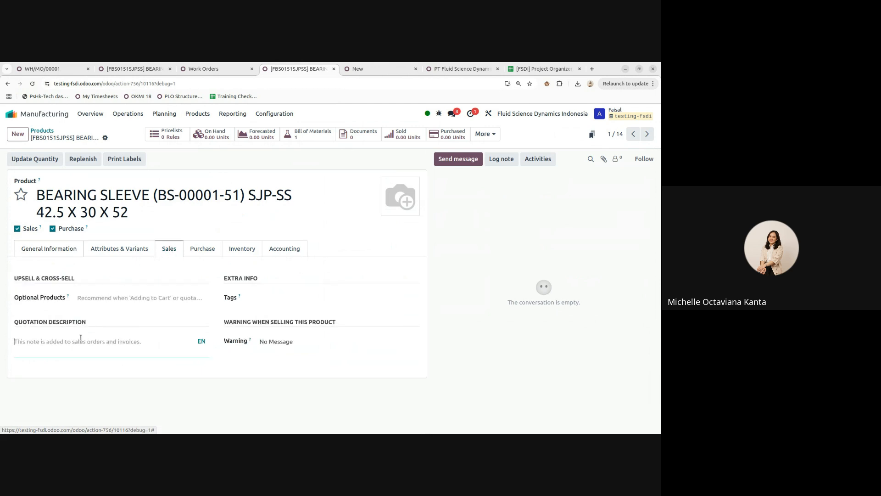
left_click(195, 252)
left_click(169, 249)
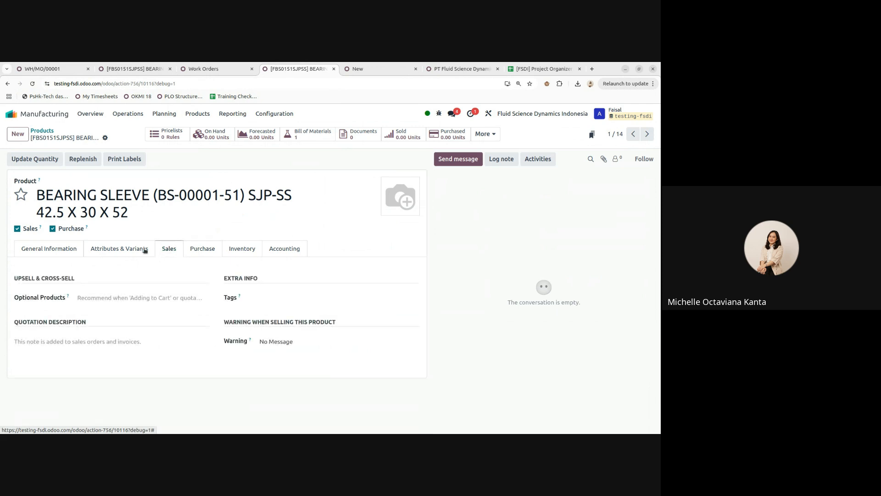
left_click(31, 251)
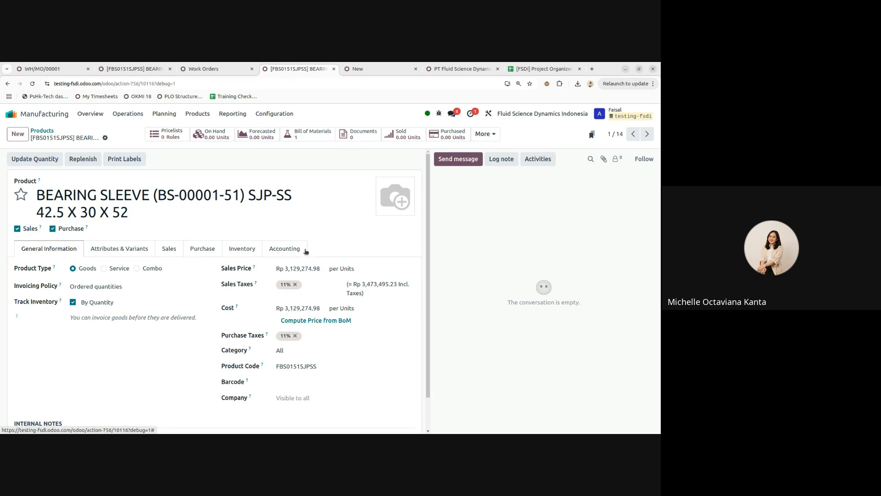
scroll(353, 285, "down", 1)
scroll(377, 280, "up", 1)
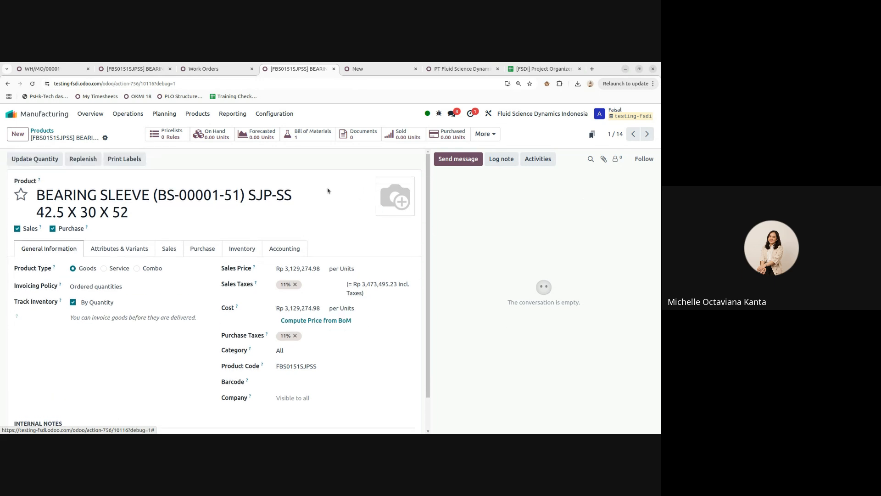
Step: Add [FPR2SIC-] Primary Ring 2 Sic, 1.00 Units, as a component of the BEARING SLEEVE bill and save it
left_click(312, 139)
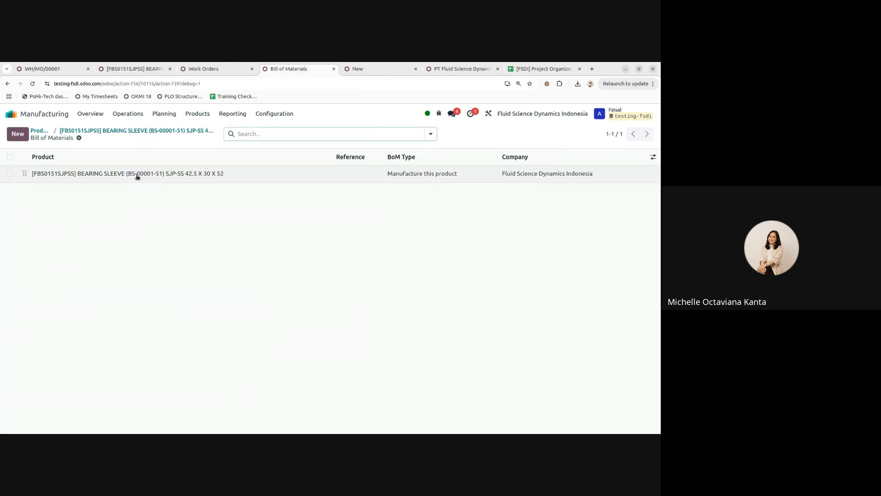
left_click(134, 173)
left_click(35, 271)
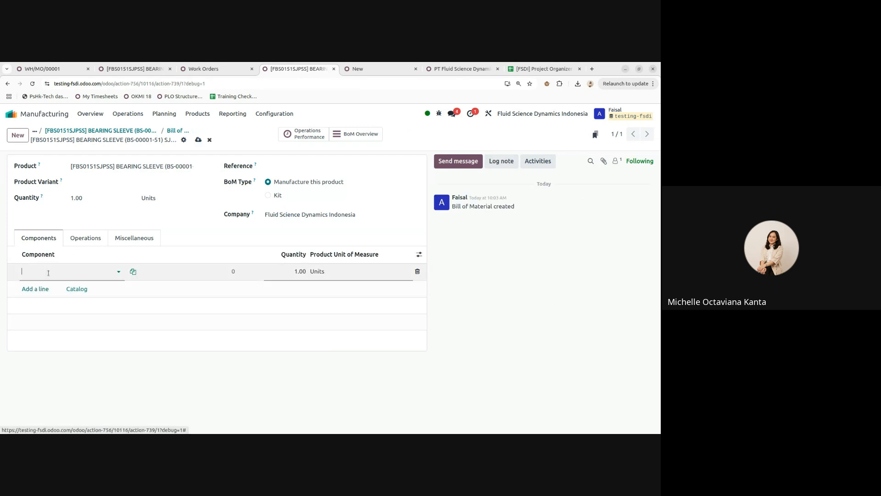
left_click(48, 272)
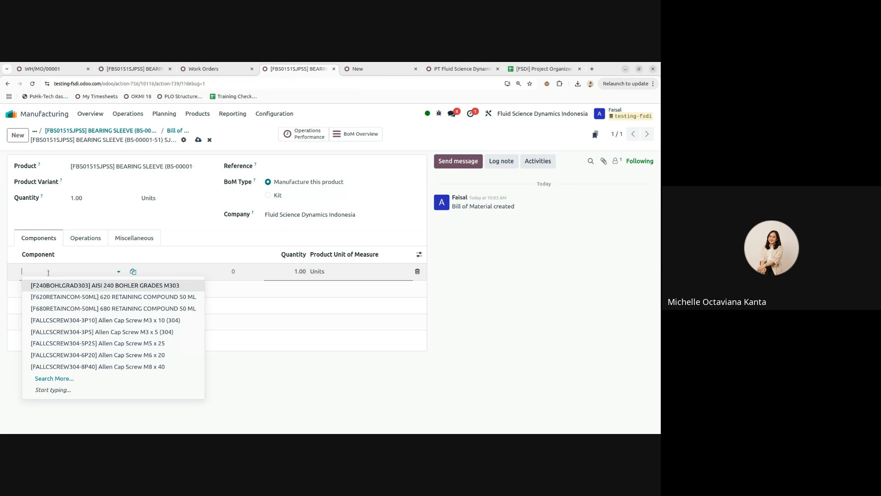
type("primar")
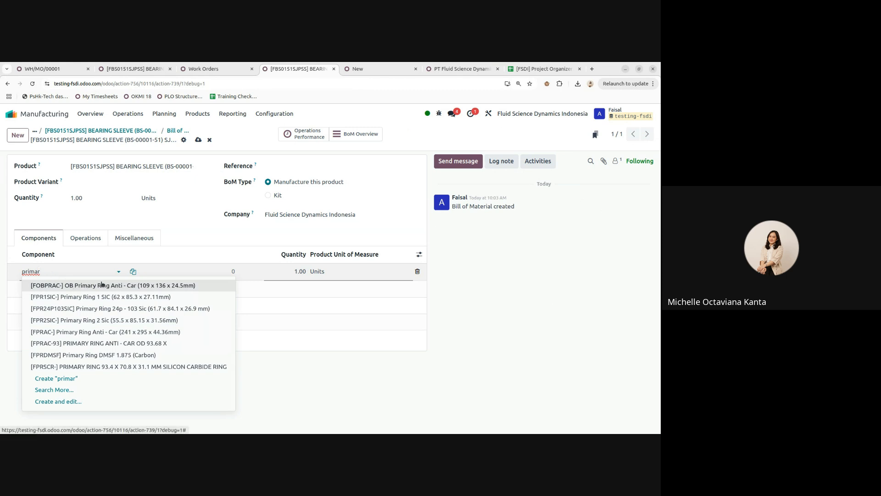
left_click(120, 320)
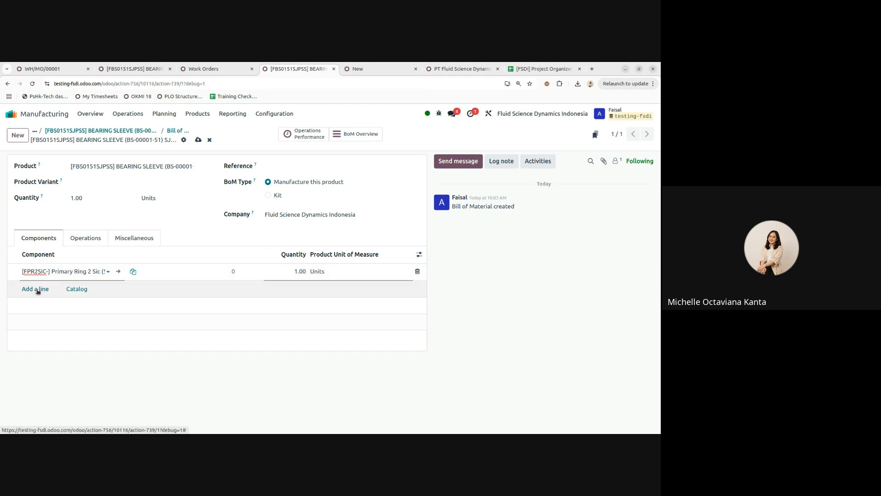
left_click(198, 140)
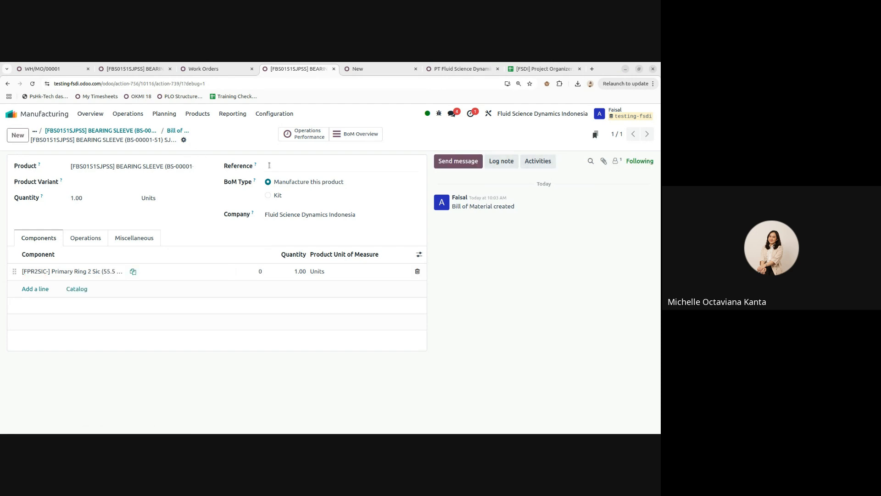
left_click(174, 131)
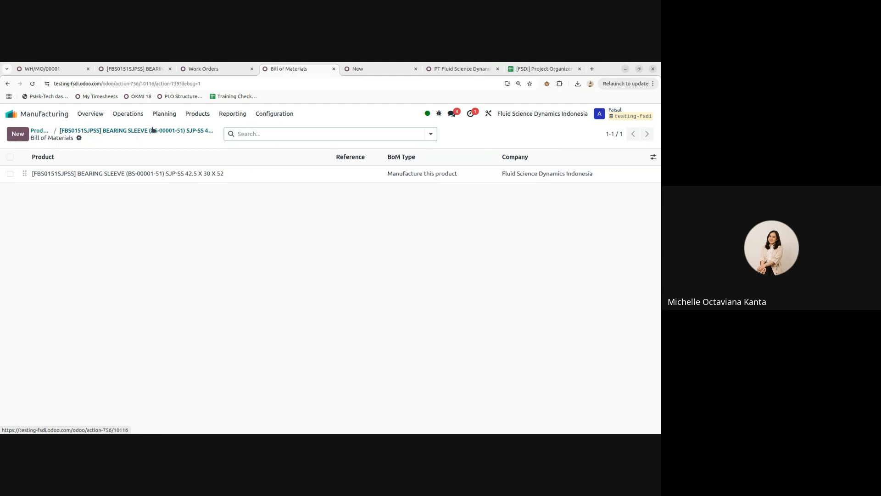
Step: Go back to the BEARING SLEEVE product form and review its product code FBS0151SJPSS
left_click(152, 130)
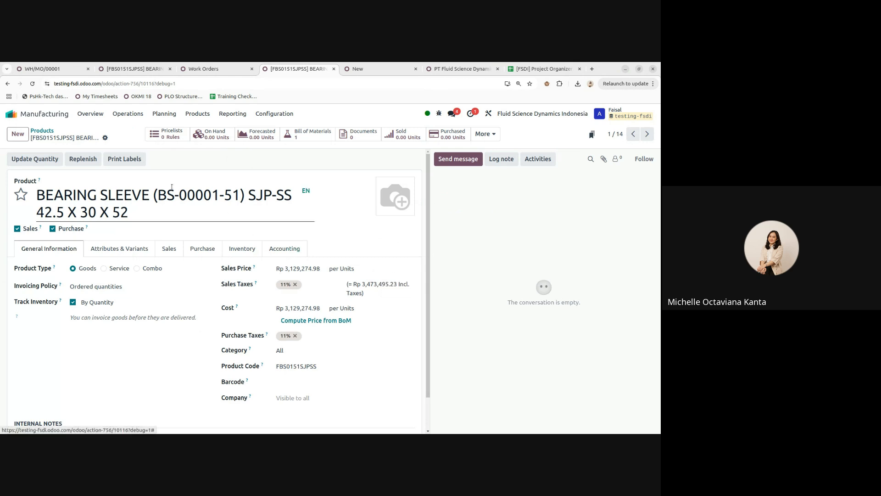
scroll(228, 211, "down", 1)
scroll(228, 211, "up", 1)
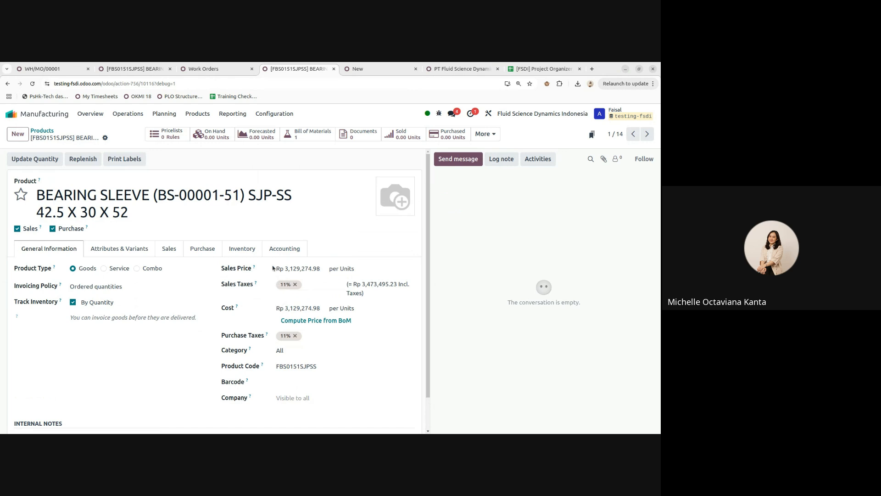
scroll(269, 259, "down", 1)
scroll(268, 263, "up", 1)
left_click(156, 200)
left_click(304, 134)
left_click(191, 173)
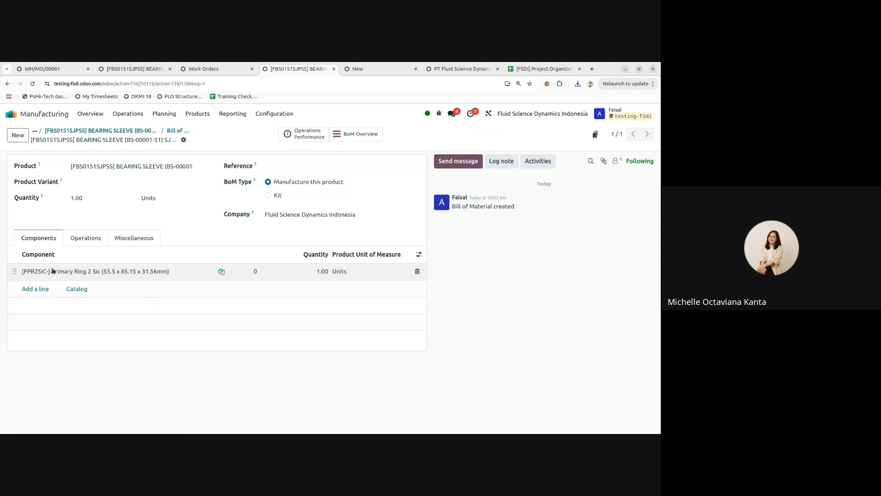
left_click(100, 271)
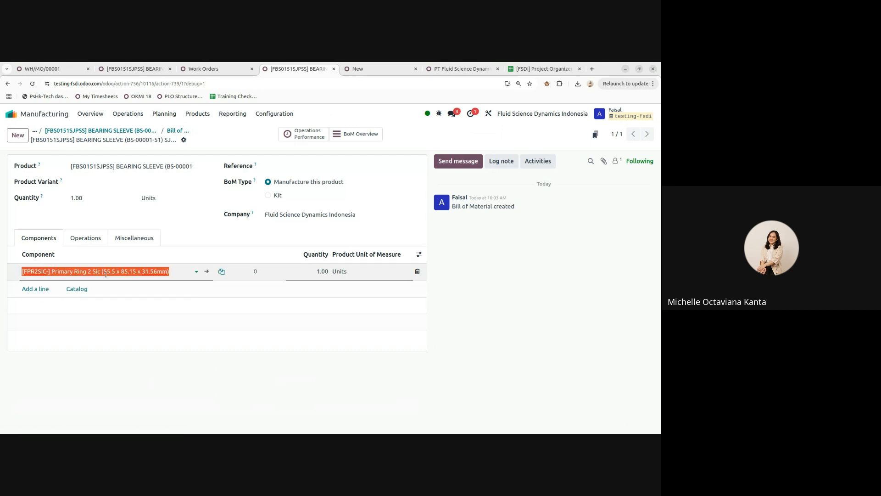
type("stain")
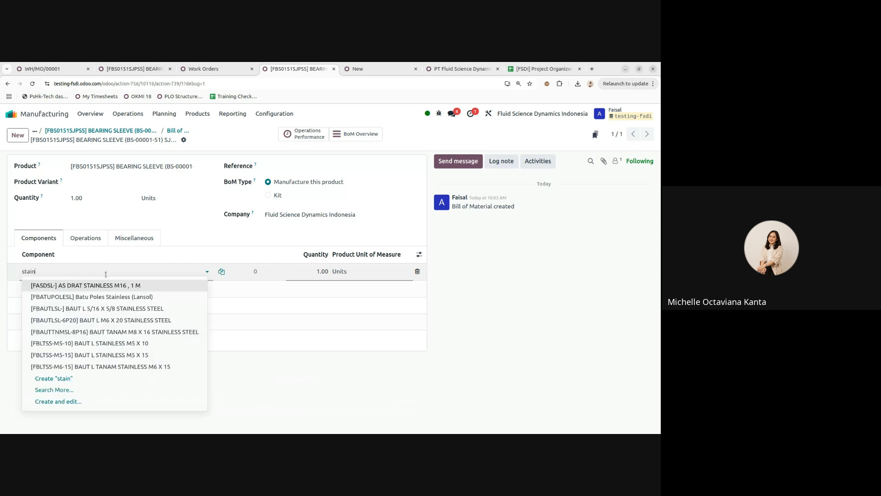
type("less steel")
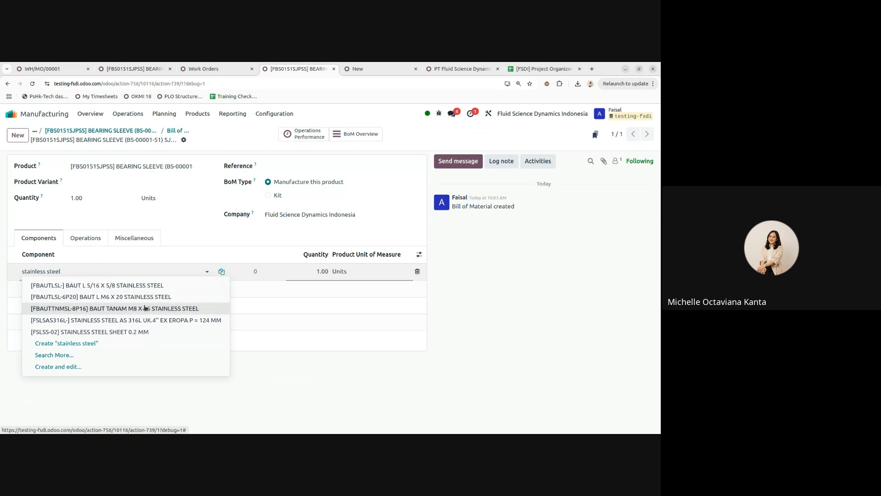
left_click(139, 320)
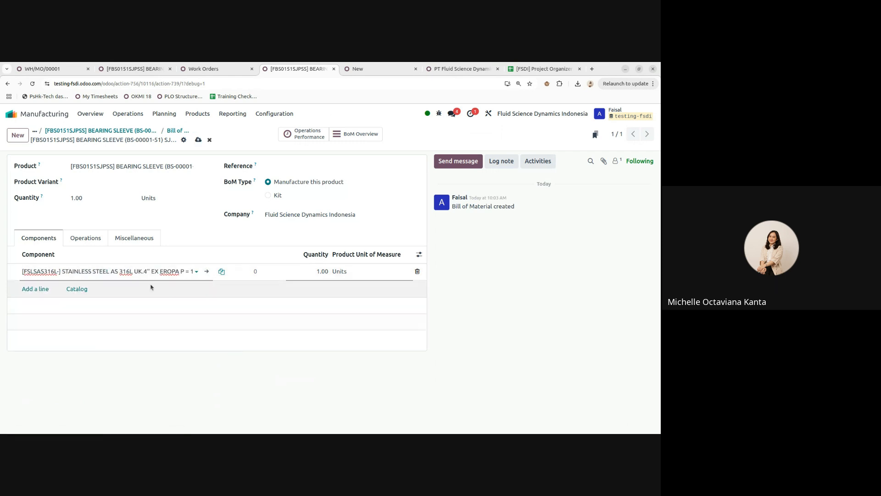
left_click(37, 288)
left_click(43, 289)
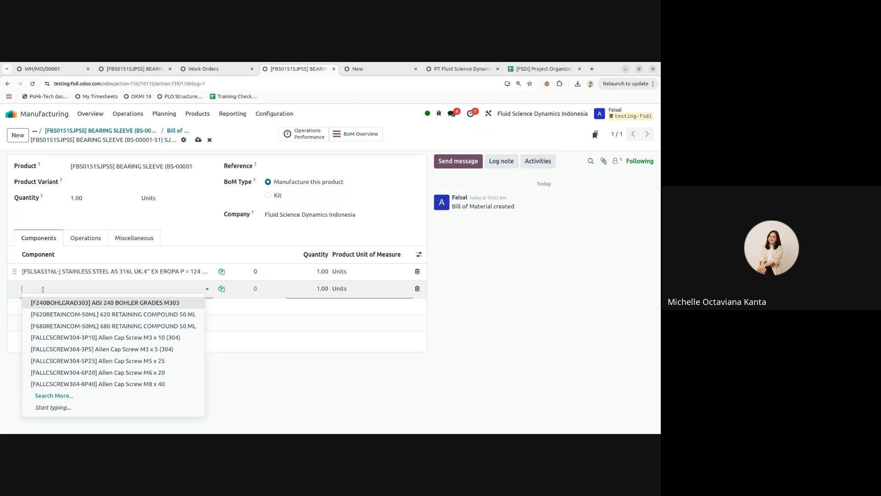
type("stainless")
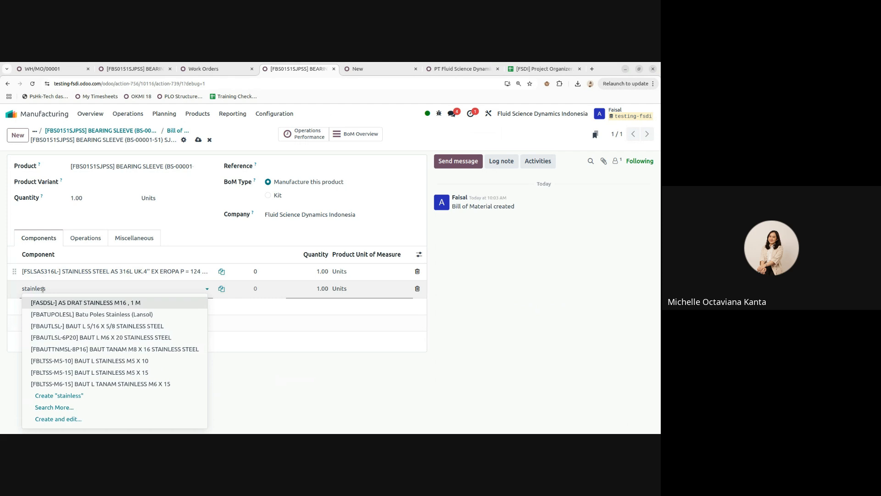
type(" steel")
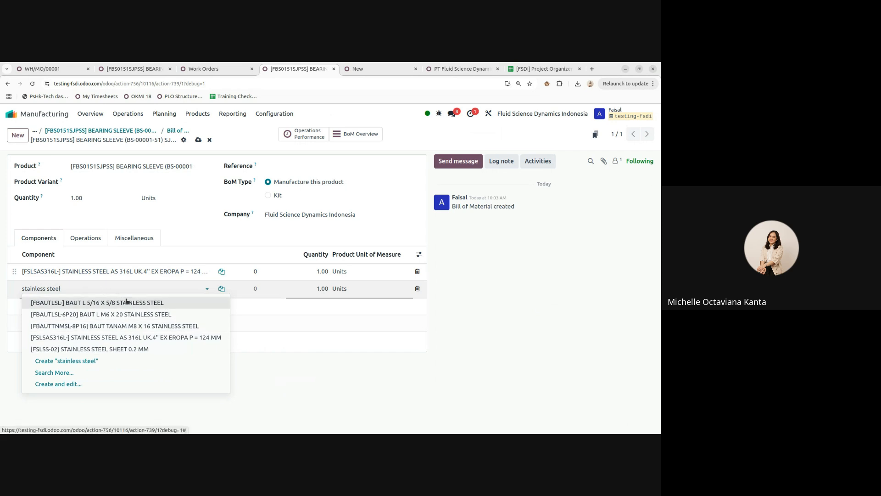
left_click(481, 334)
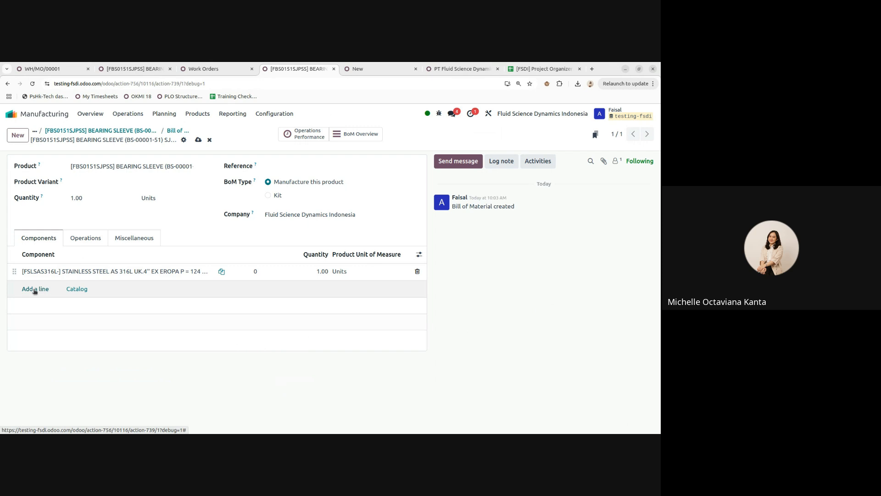
left_click(36, 290)
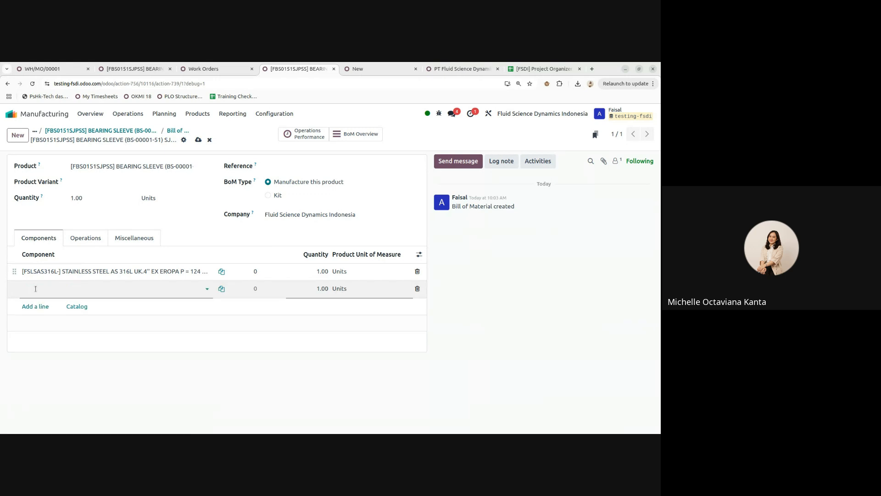
left_click(51, 289)
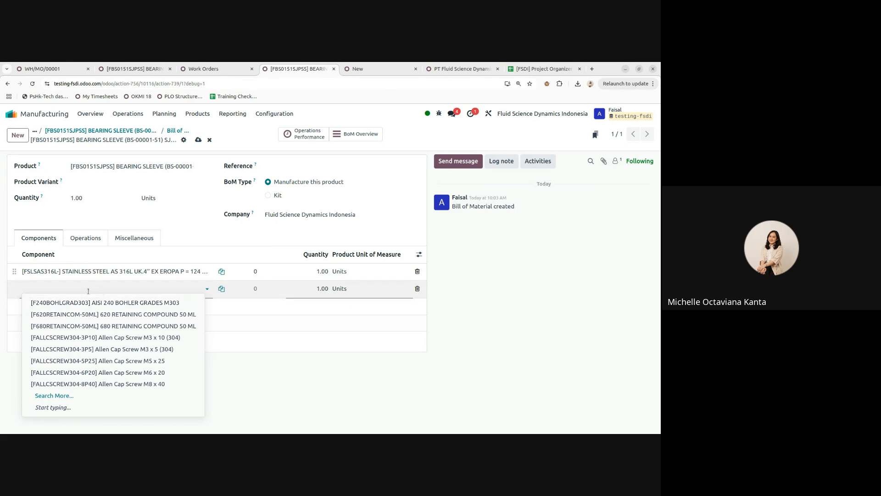
left_click(495, 287)
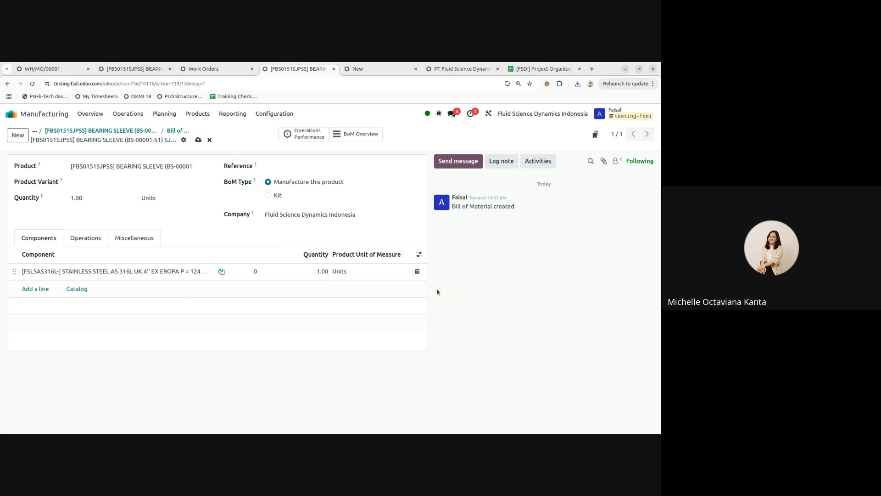
left_click(70, 273)
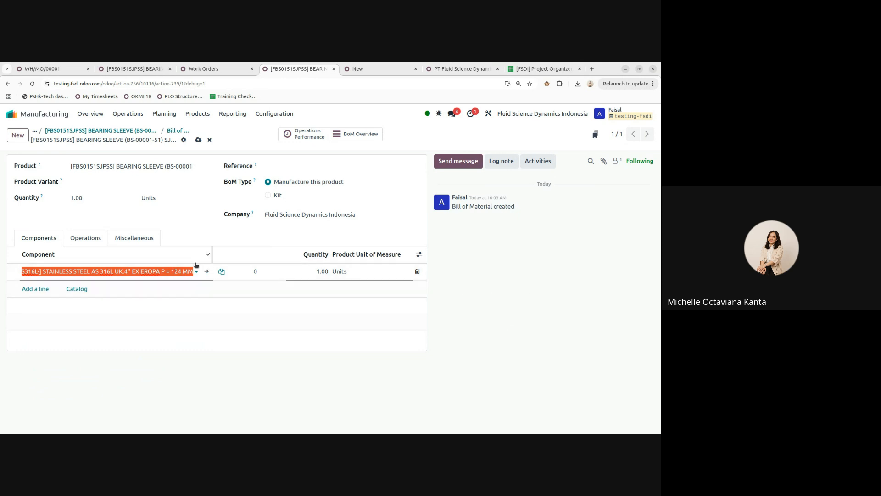
Step: Discard the unsaved quotation in the new tab and return to the Odoo apps home screen
left_click(357, 69)
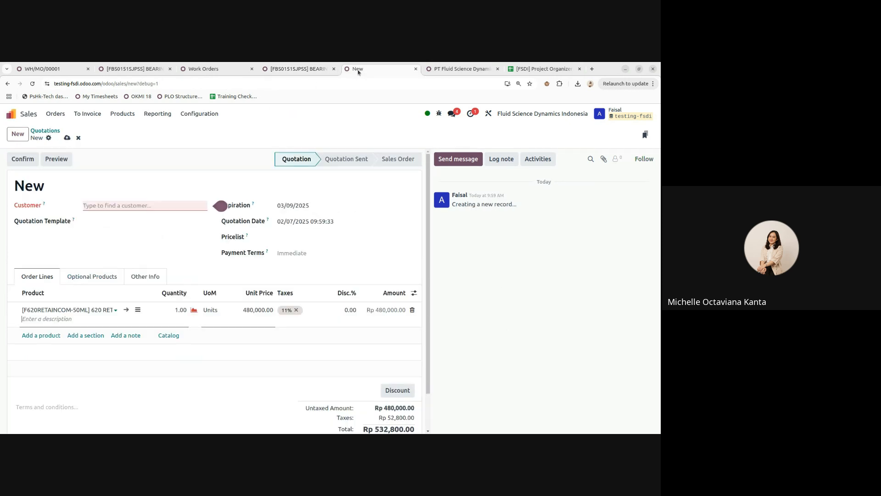
left_click(15, 114)
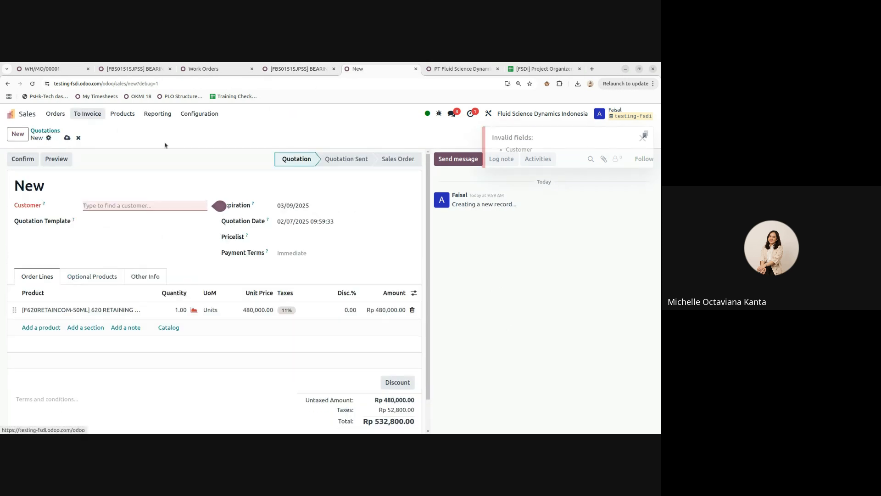
left_click(78, 138)
left_click(54, 130)
left_click(14, 113)
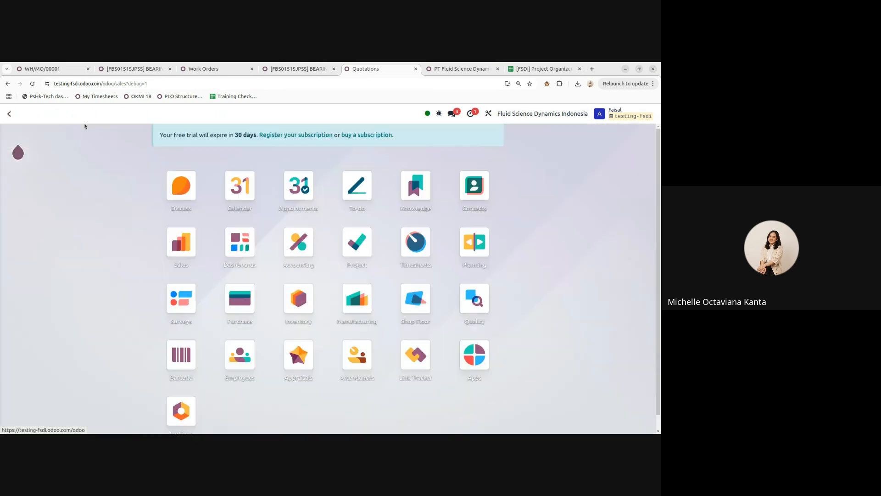
Step: Show Inventory's Products as a list of 559 Goods with their internal reference codes
left_click(298, 294)
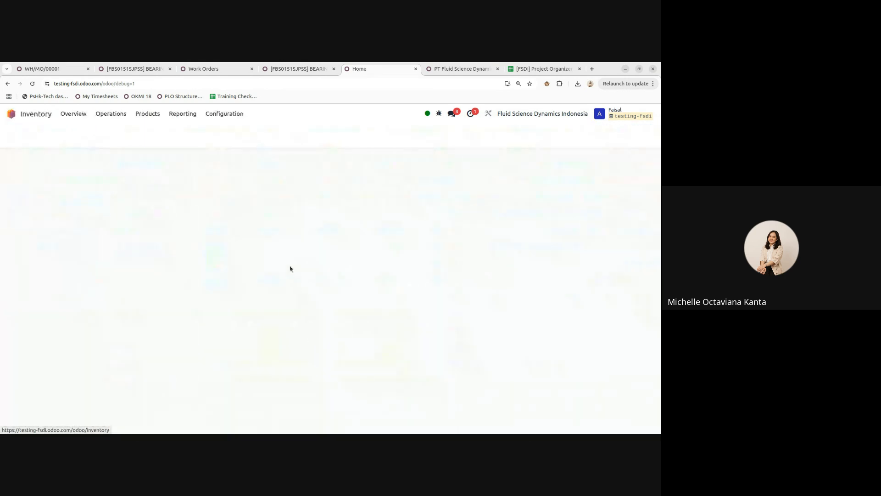
left_click(148, 113)
left_click(151, 130)
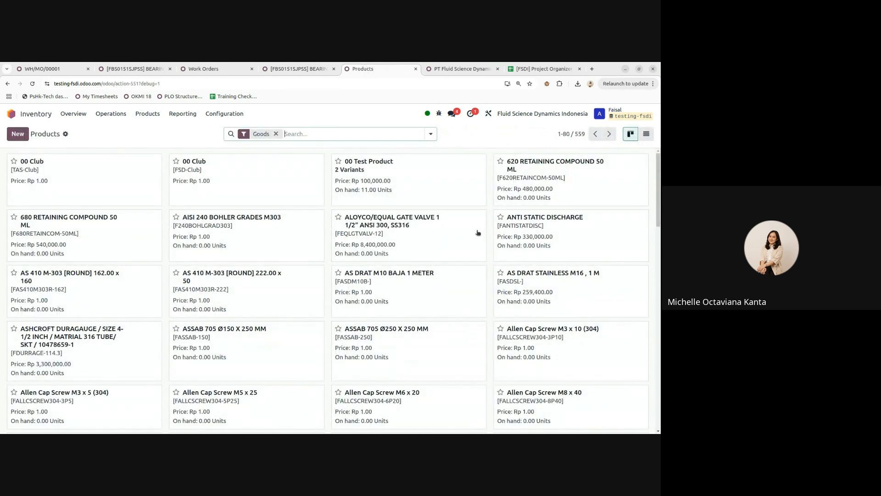
left_click(647, 133)
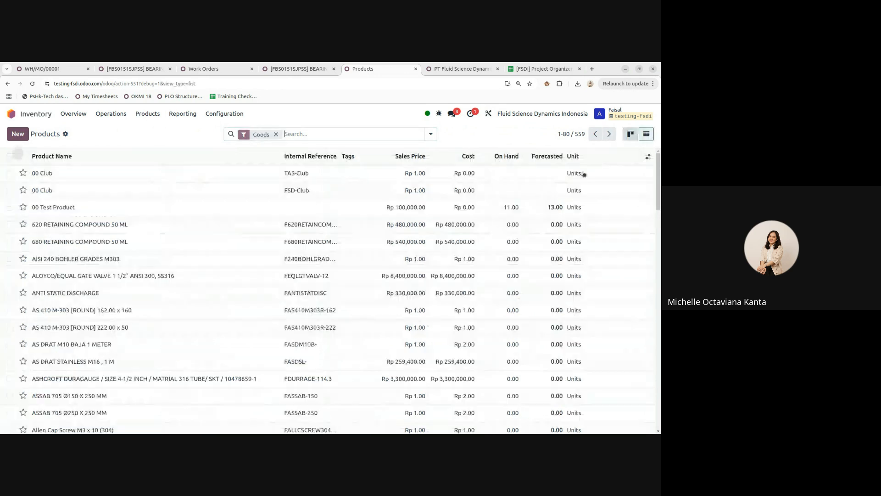
scroll(305, 309, "down", 4)
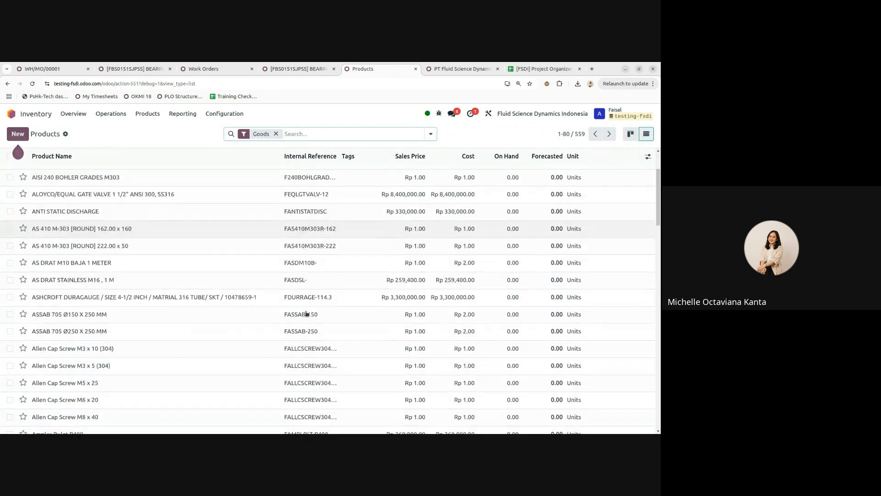
scroll(306, 314, "up", 4)
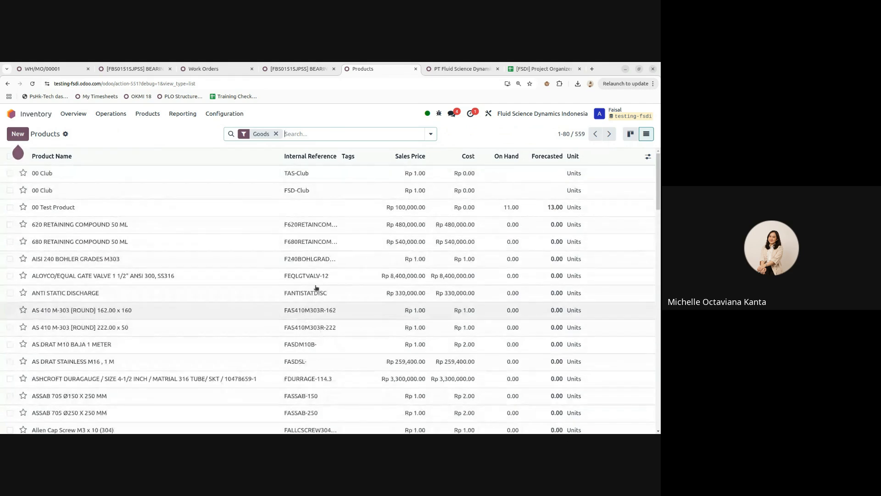
scroll(285, 206, "down", 4)
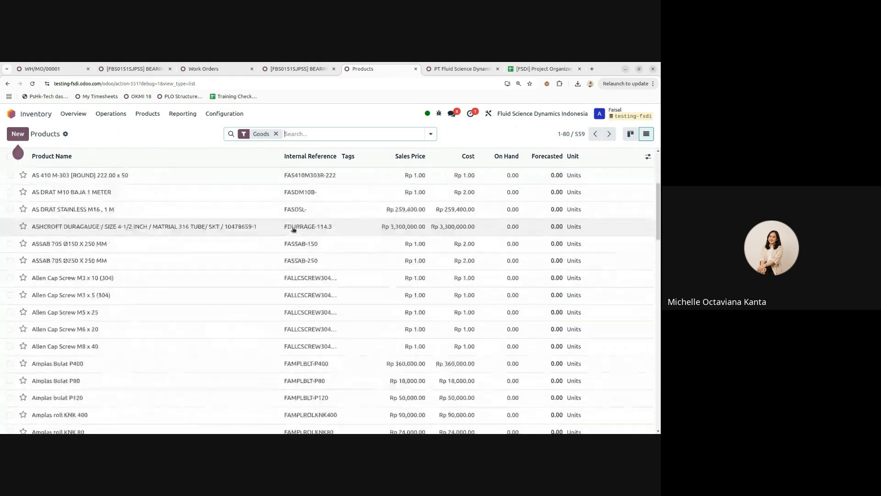
scroll(289, 222, "up", 4)
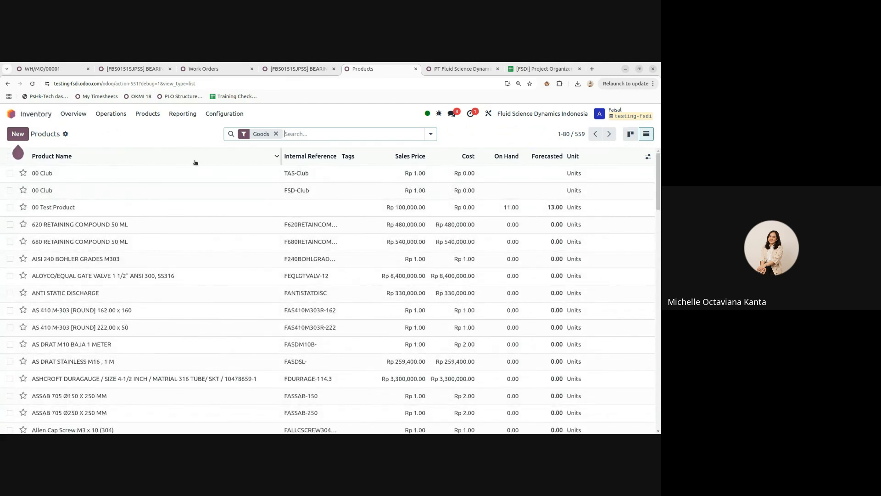
scroll(298, 248, "down", 2)
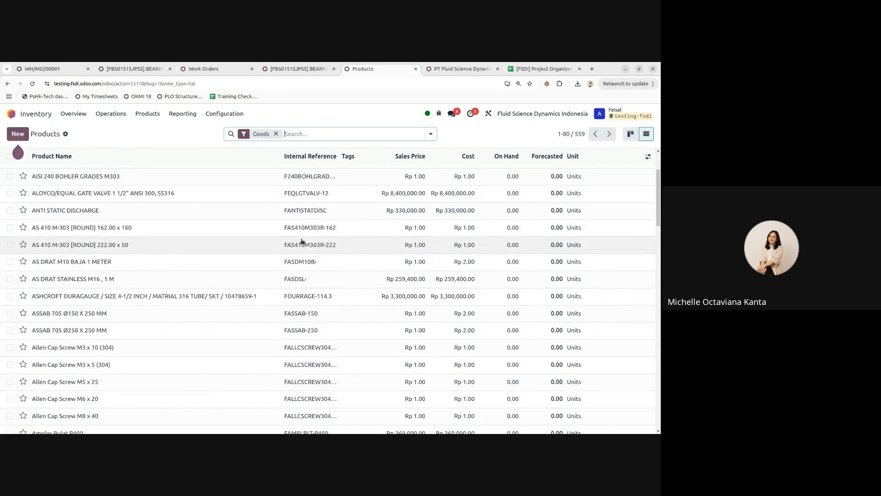
scroll(300, 243, "up", 1)
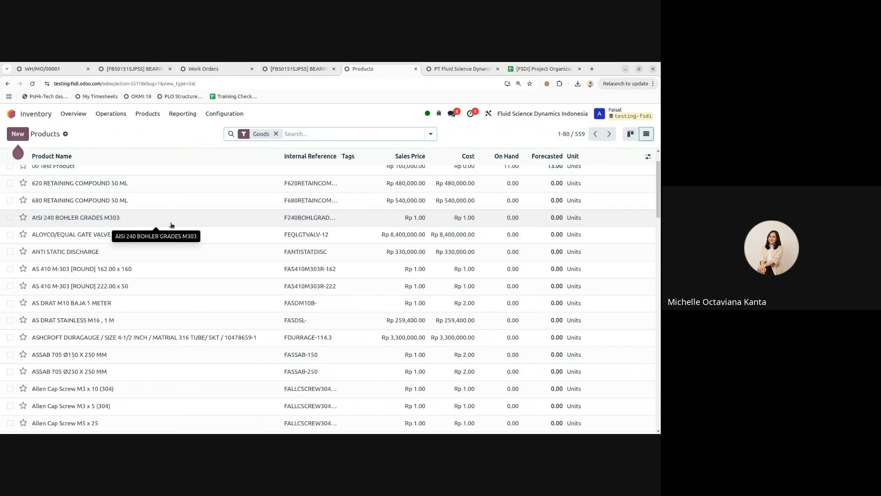
scroll(172, 225, "up", 1)
scroll(172, 225, "up", 1)
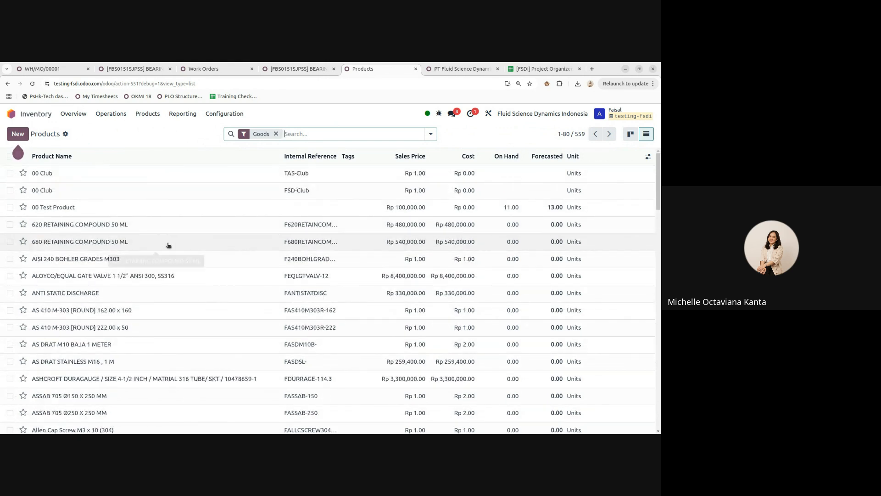
Step: Open AISI 240 BOHLER GRADES M303 and select its Product Code F240BOHLGRAD303 to review it, unchanged
left_click(140, 260)
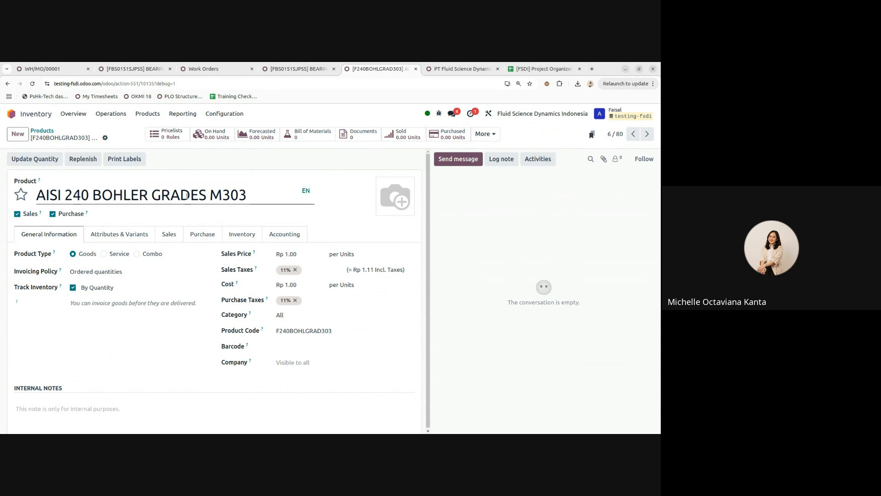
left_click_drag(332, 330, 266, 332)
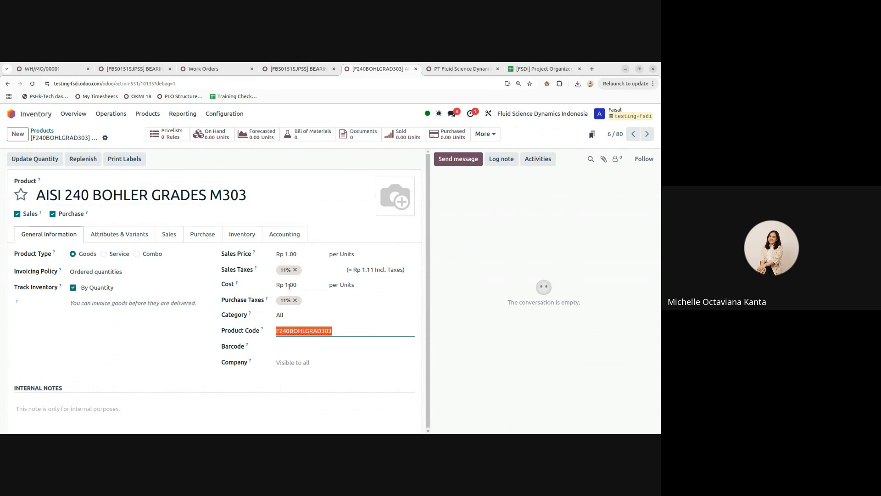
left_click(490, 353)
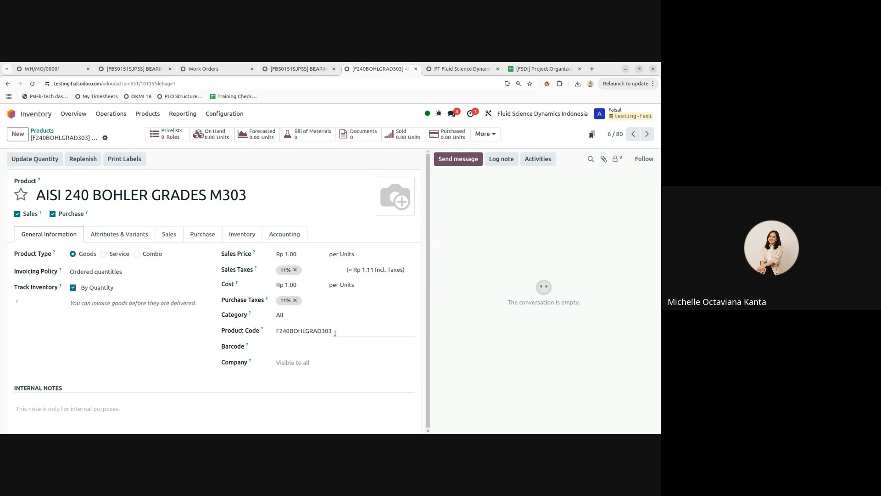
left_click_drag(334, 333, 354, 333)
left_click(304, 330)
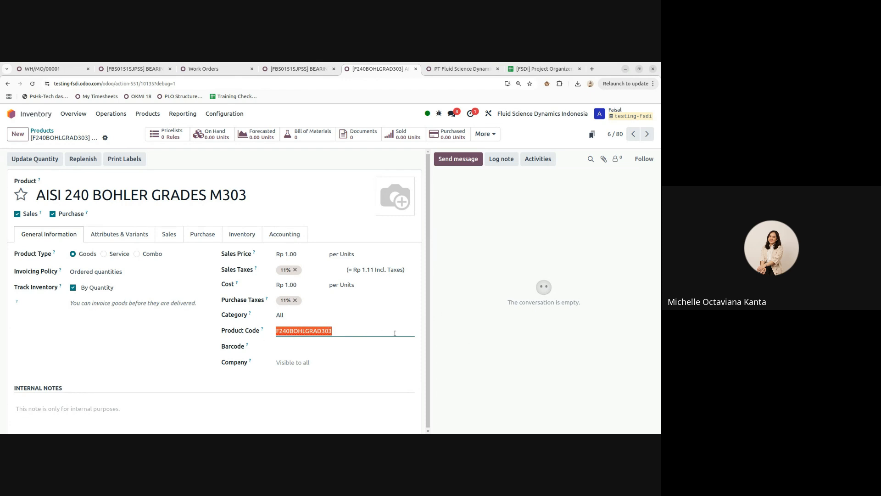
left_click(488, 334)
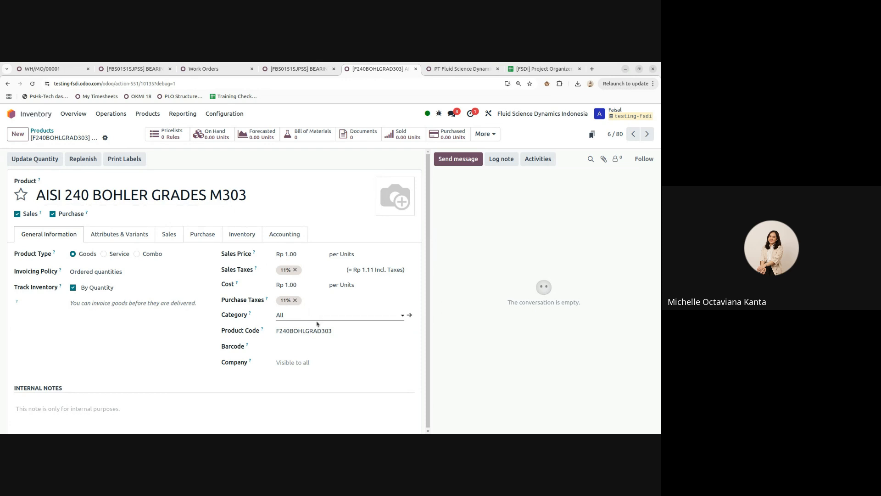
left_click(329, 330)
left_click_drag(340, 331, 271, 330)
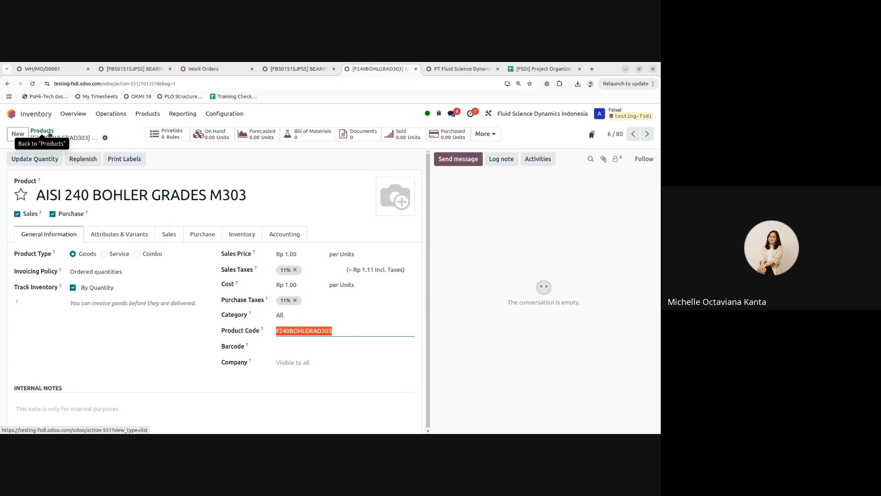
left_click(474, 316)
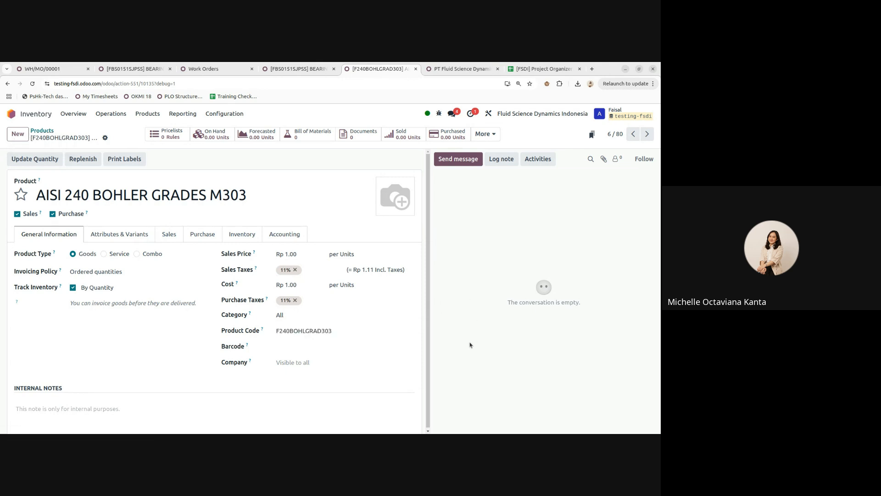
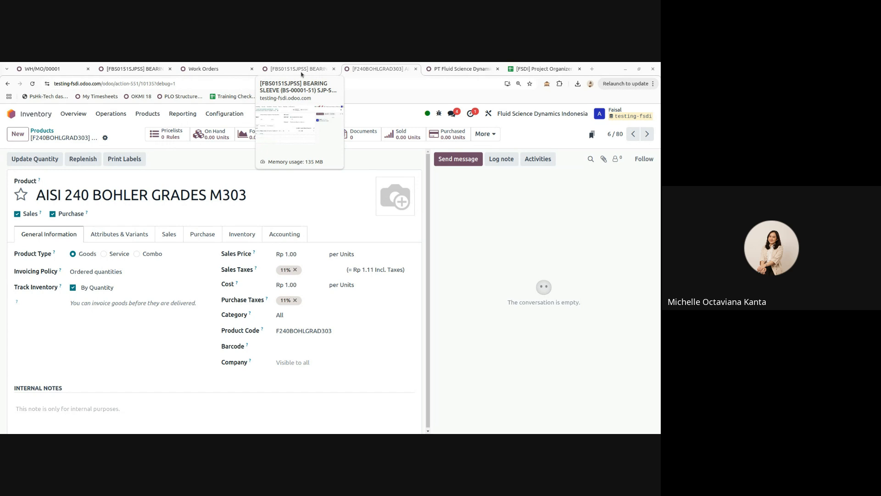
Step: Switch to the tab with the Bearing Sleeve BoM, made from one stainless steel 316L unit
left_click(302, 68)
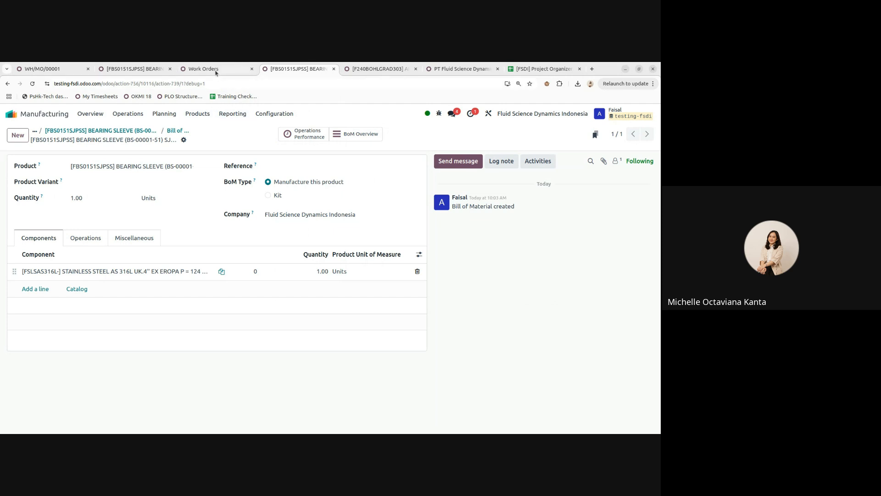
Step: Check the BoM's Operations and Components tabs, then look over the Operations > Work Orders list
left_click(88, 236)
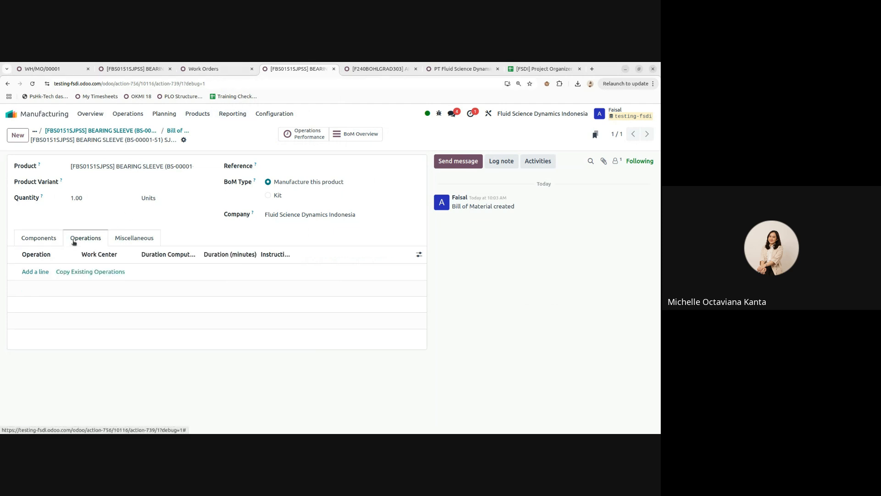
left_click(39, 243)
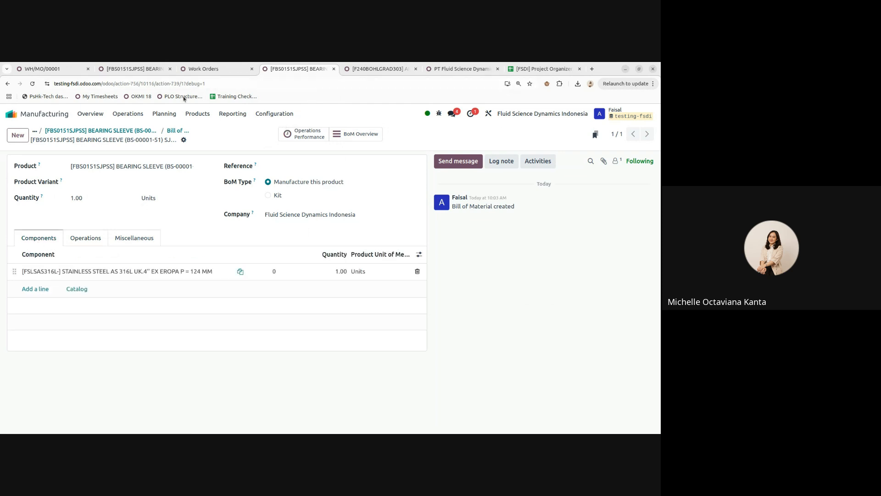
left_click(210, 72)
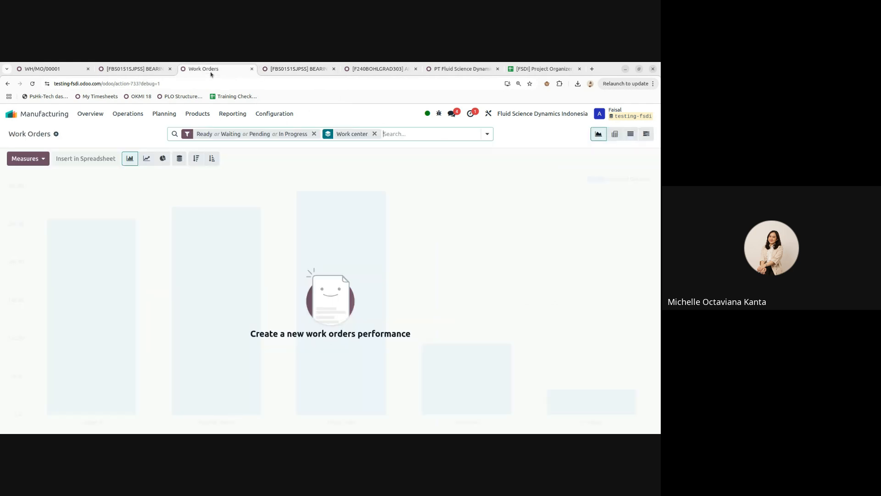
left_click(197, 114)
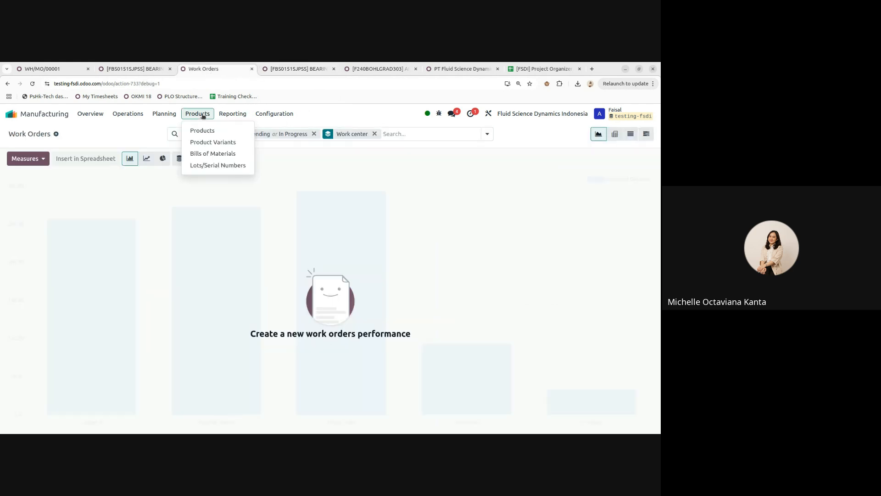
left_click(164, 113)
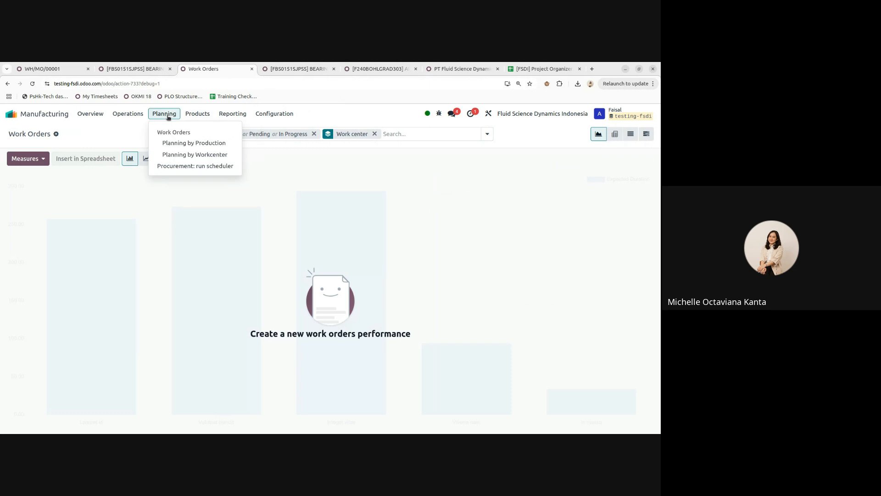
left_click(128, 113)
left_click(124, 142)
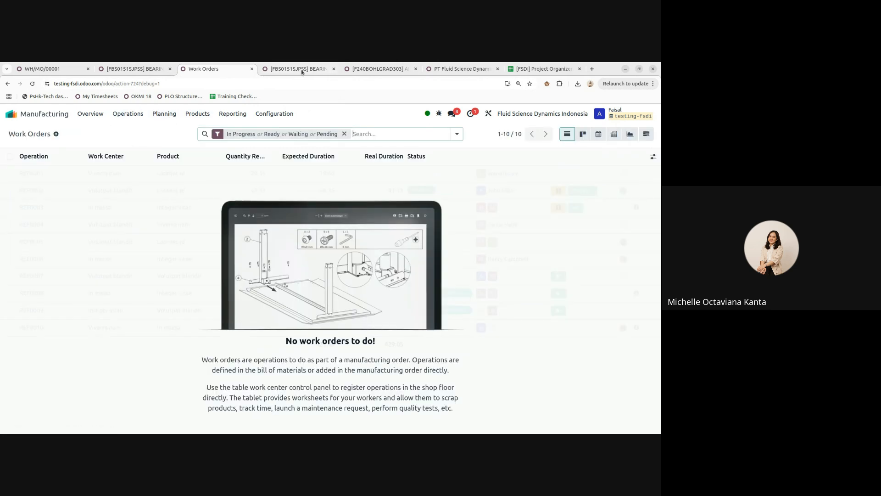
left_click(293, 70)
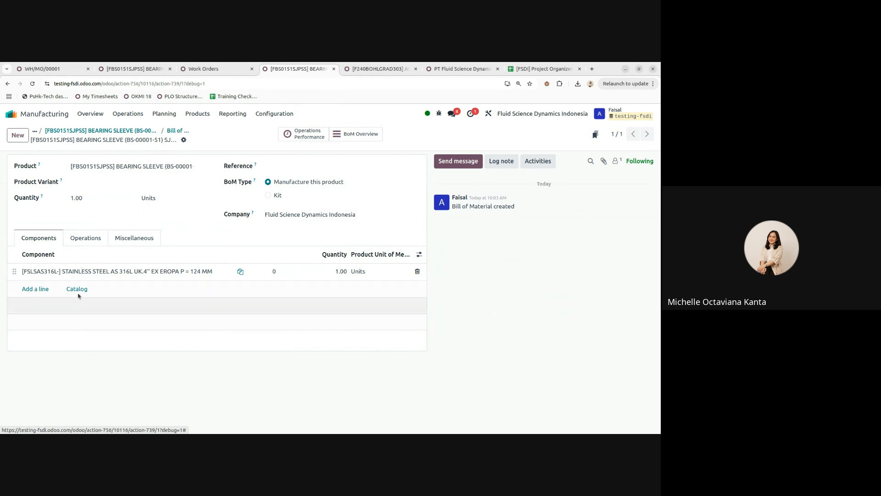
Step: Recheck the Bearing Sleeve BoM: one component and no operations defined
left_click(90, 237)
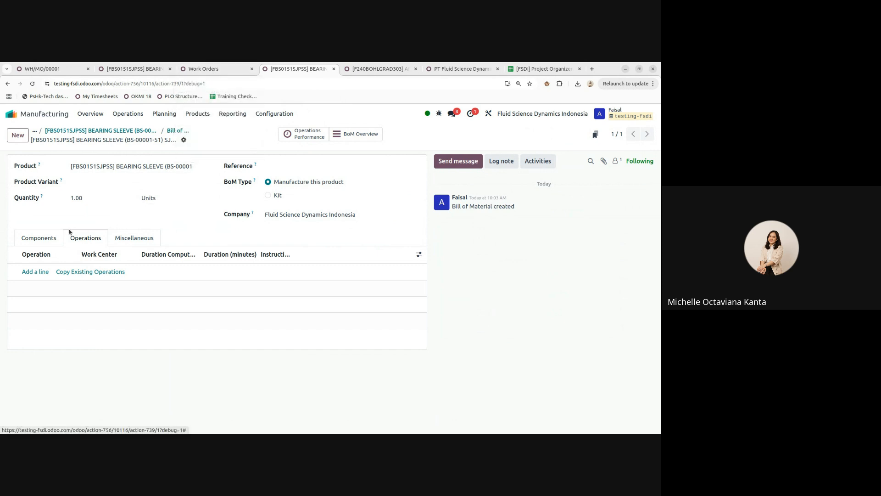
left_click(54, 236)
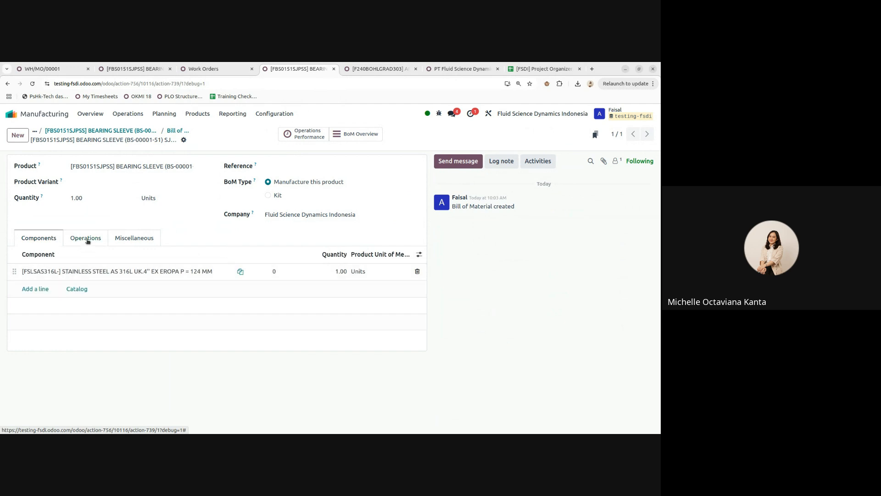
left_click(88, 241)
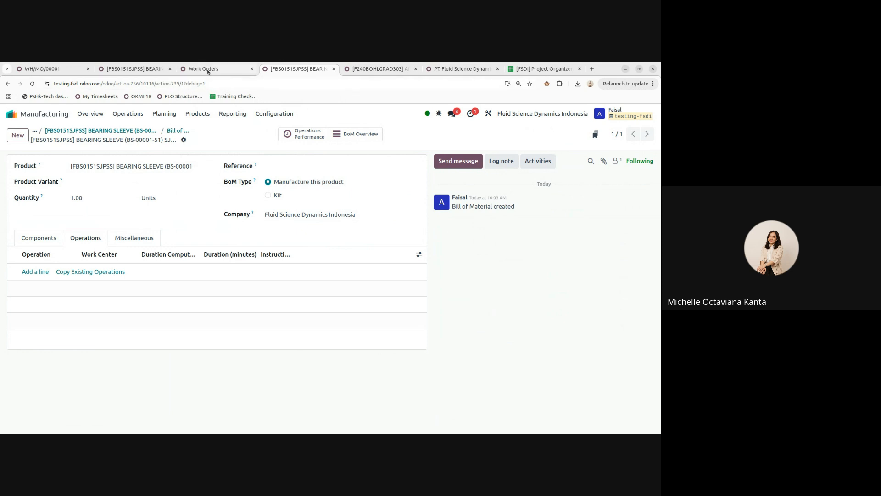
Step: Show all work orders by removing the status filter from the Work Orders list
mouse_move(208, 71)
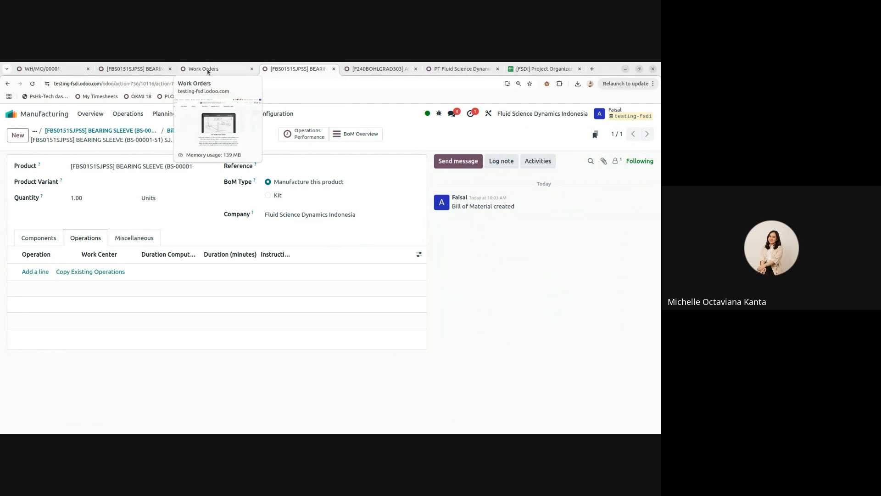
left_click(208, 70)
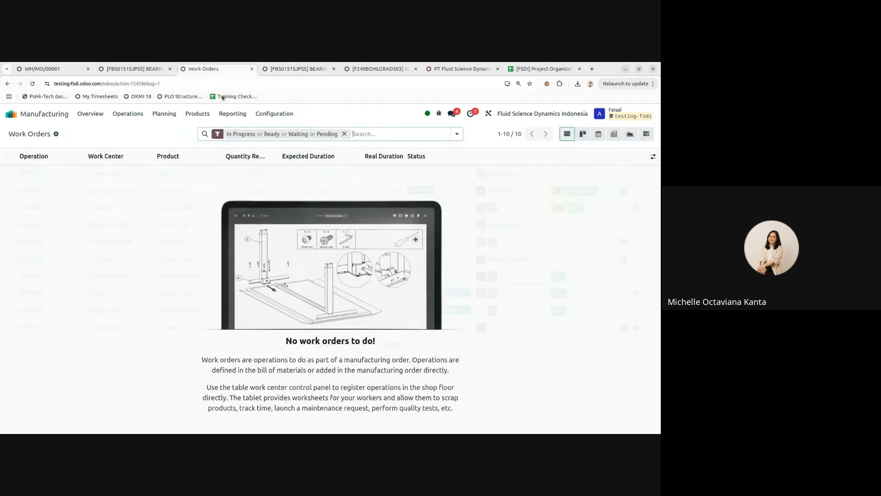
left_click(276, 71)
left_click(236, 69)
left_click(344, 133)
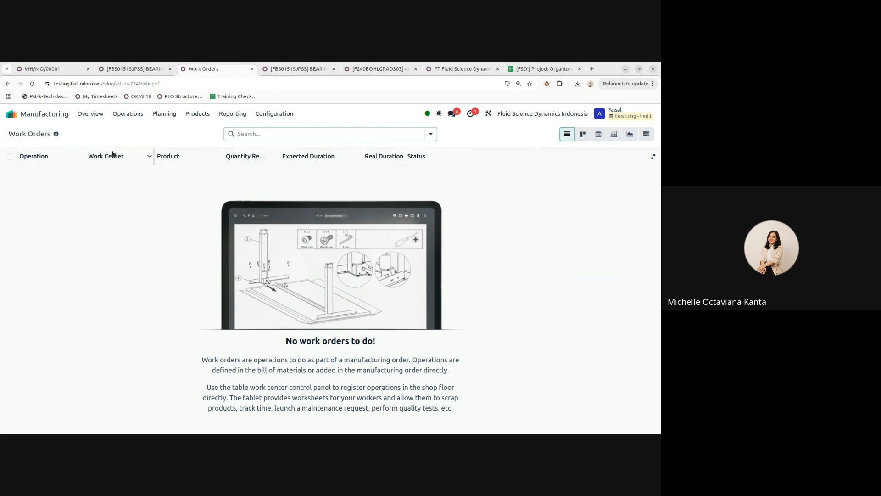
Step: Go to Configuration > Work Centers, which is empty, and start a new work center
left_click(268, 113)
left_click(276, 142)
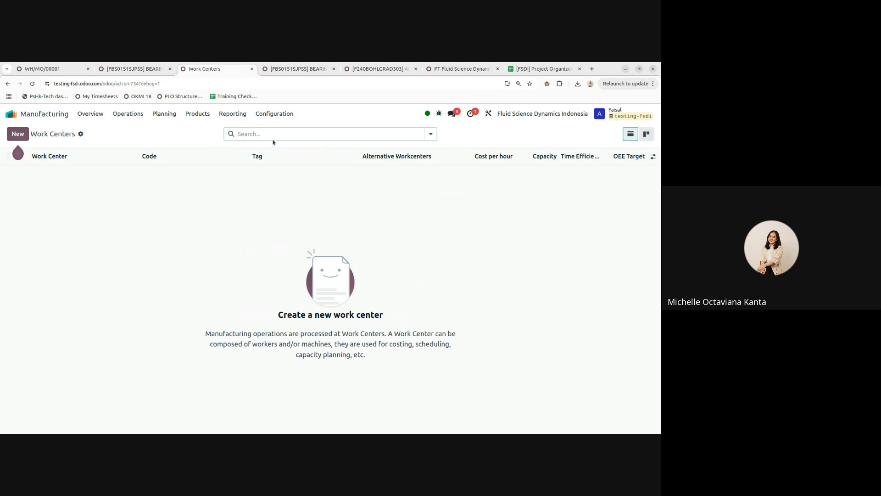
left_click(270, 114)
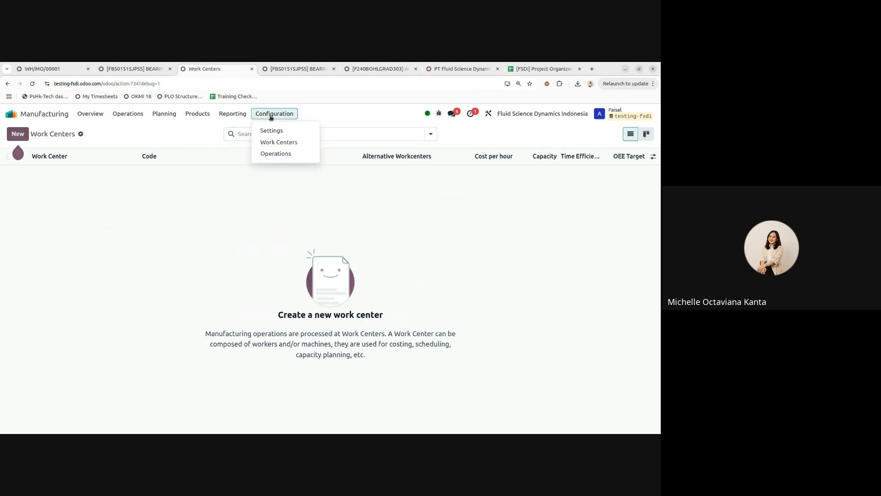
left_click(272, 143)
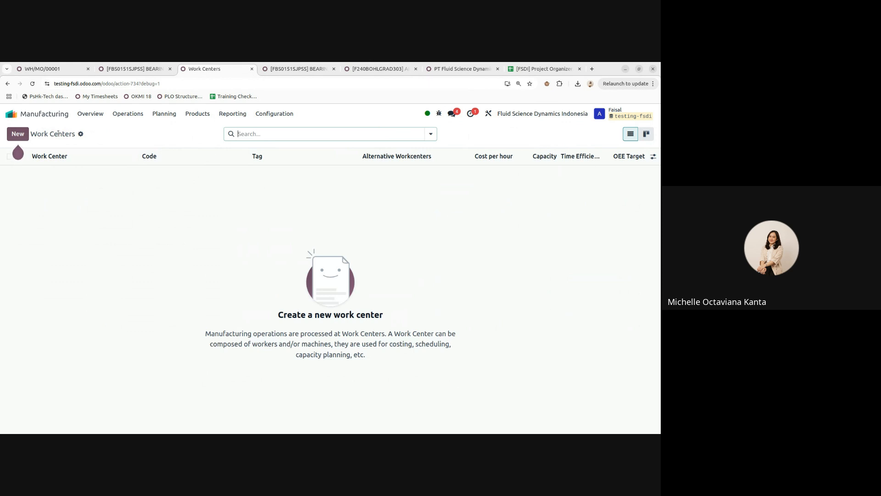
left_click(24, 134)
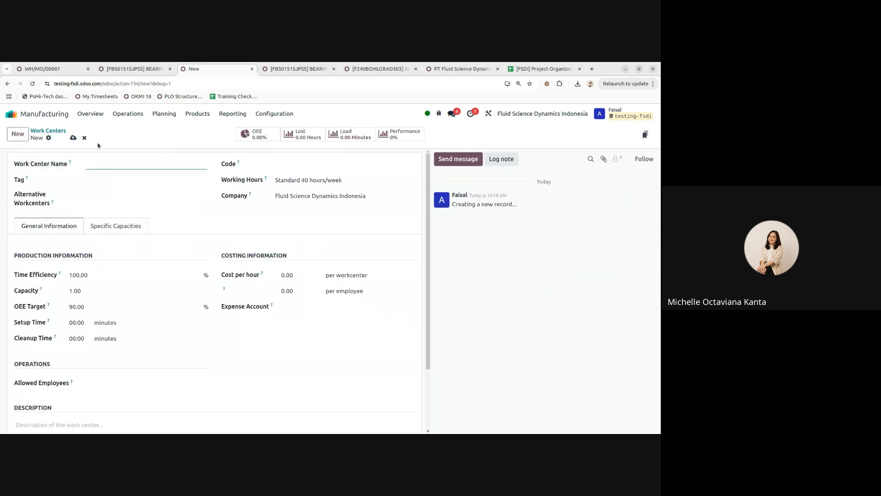
Step: Discard and reopen the new work center form, scrolling through its default fields
left_click(84, 139)
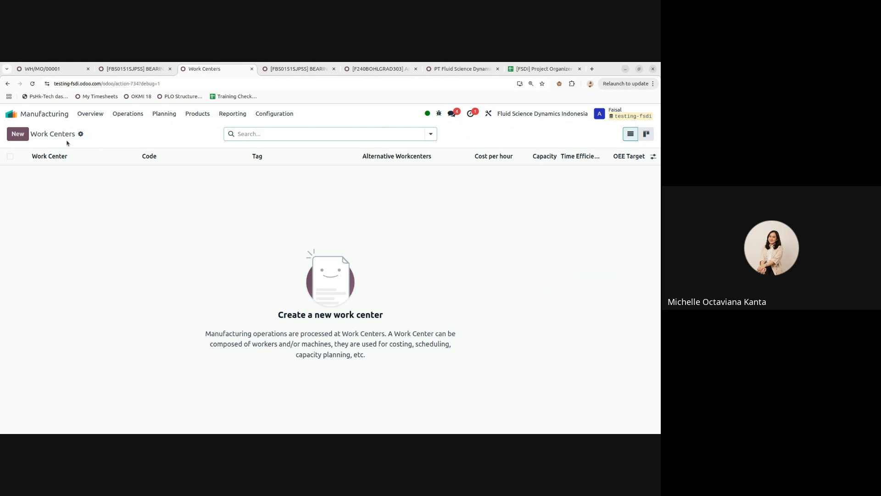
left_click(20, 134)
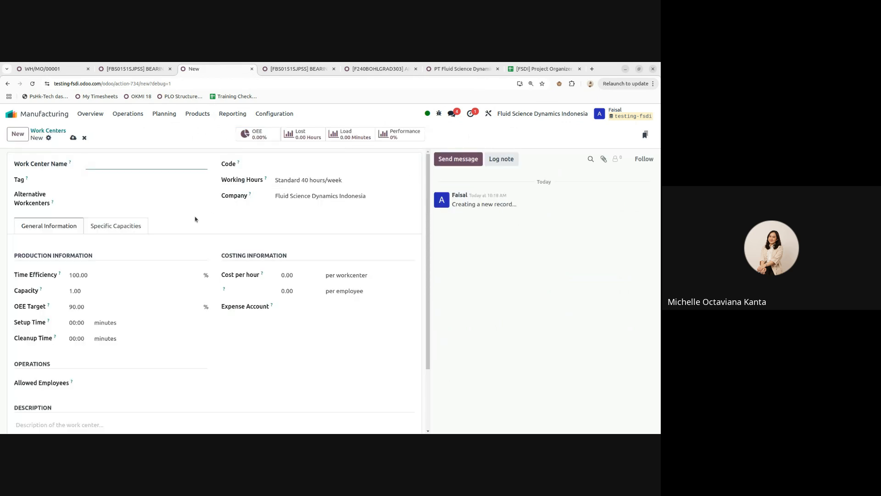
scroll(196, 219, "down", 2)
scroll(195, 217, "up", 2)
scroll(195, 217, "down", 1)
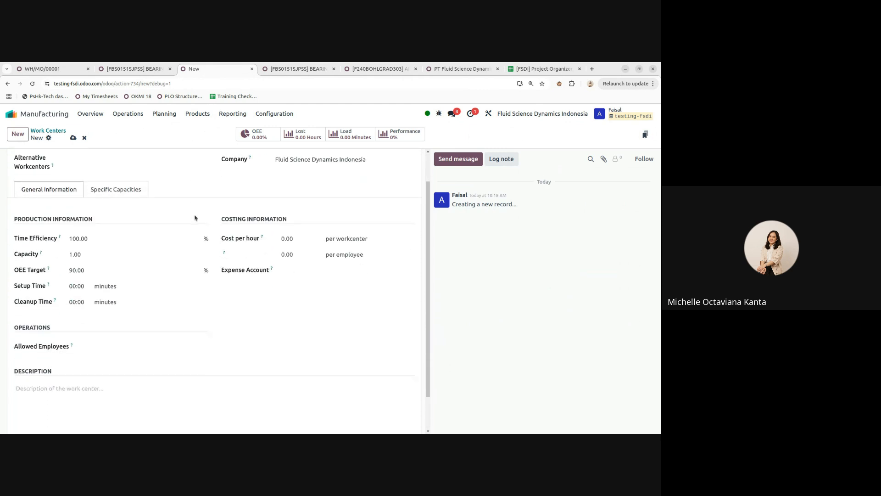
scroll(195, 219, "up", 1)
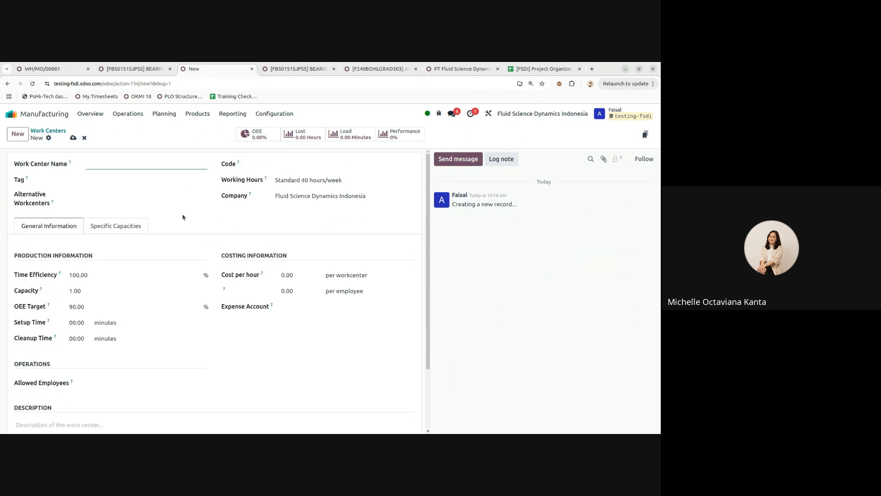
left_click(84, 137)
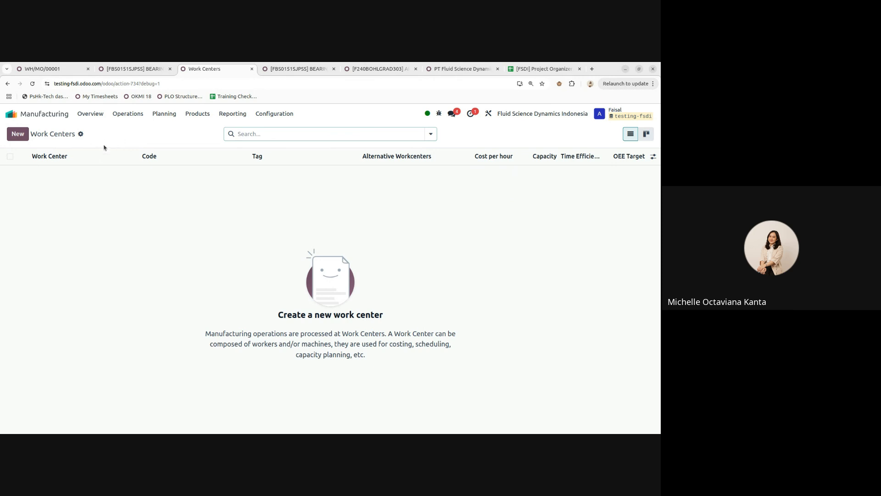
Step: Return to the Work Centers list and open a fresh blank work center form
left_click(19, 139)
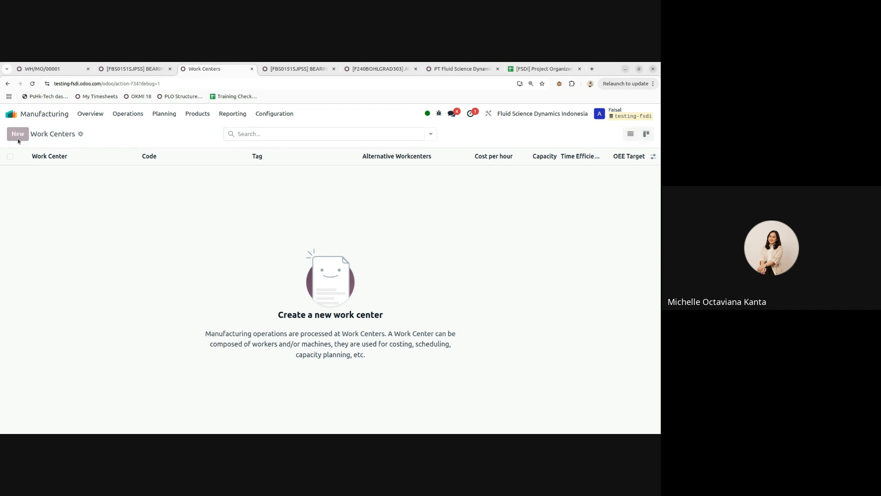
left_click(255, 115)
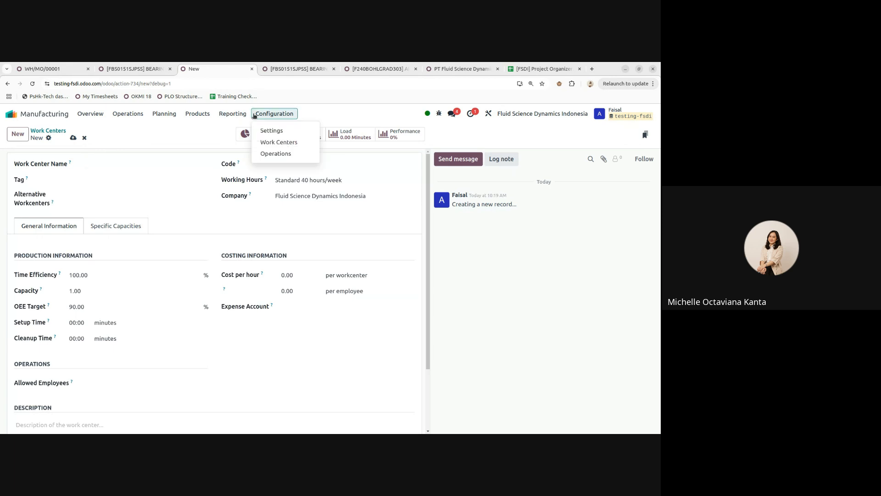
left_click(267, 142)
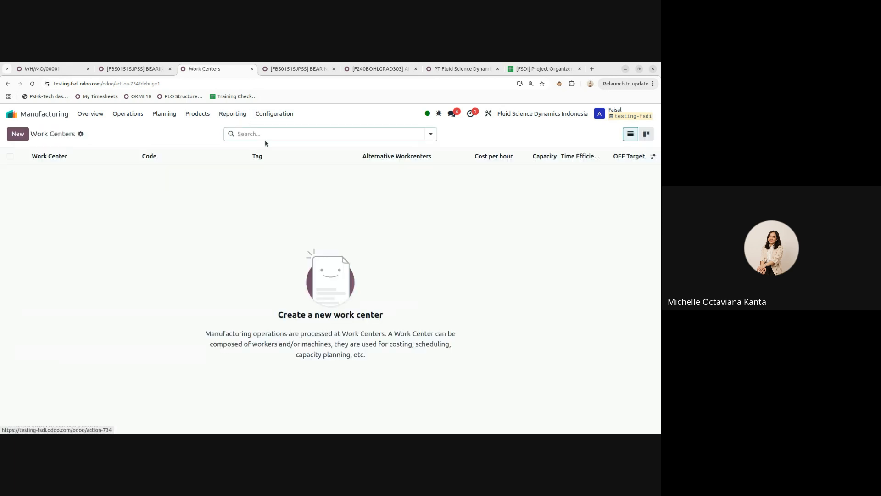
left_click(18, 133)
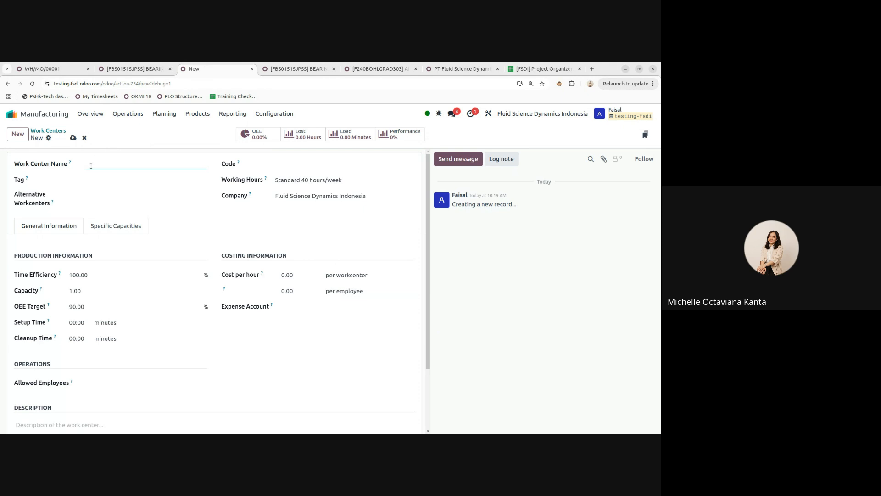
Step: Name the work center 'Engineering Design' and save it
type("M")
key("BackSpace")
mouse_move(71, 164)
type("Engin")
key("BackSpace")
key("BackSpace")
key("BackSpace")
key("BackSpace")
key("BackSpace")
type("Engineering Design")
left_click(74, 138)
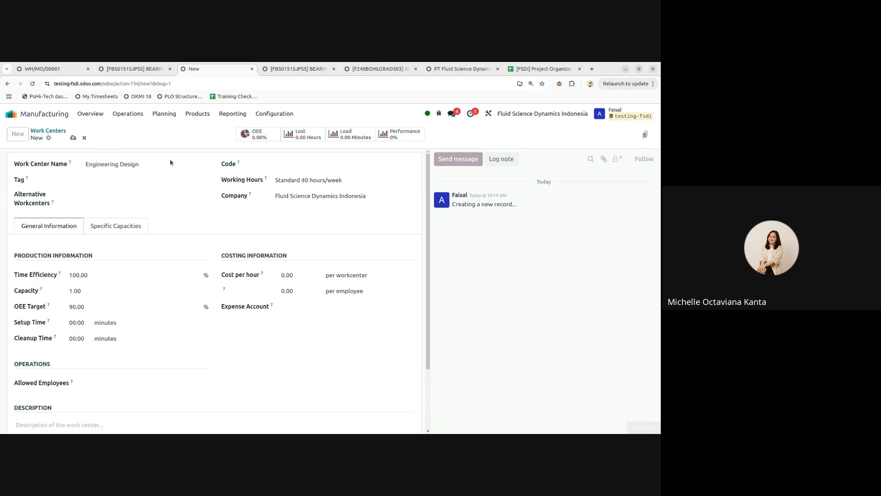
Step: Glance at the Specific Capacities tab, then go back to the Bearing Sleeve BoM
left_click(102, 224)
left_click(67, 225)
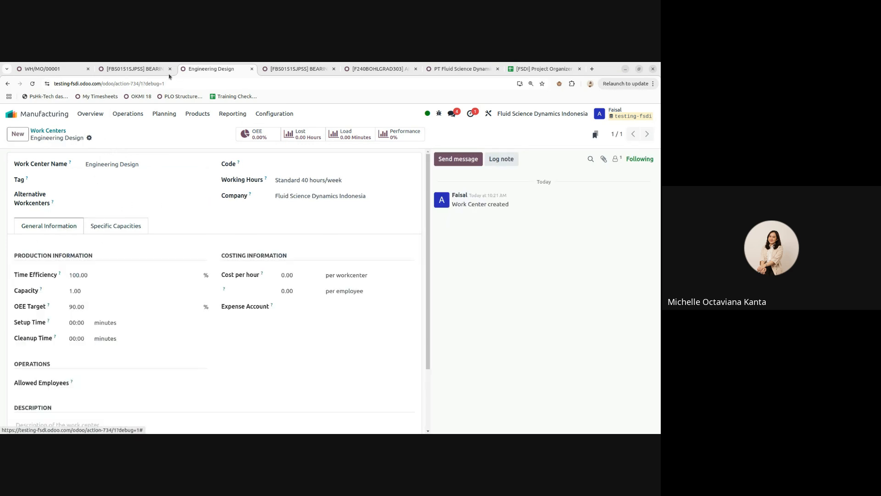
left_click(137, 69)
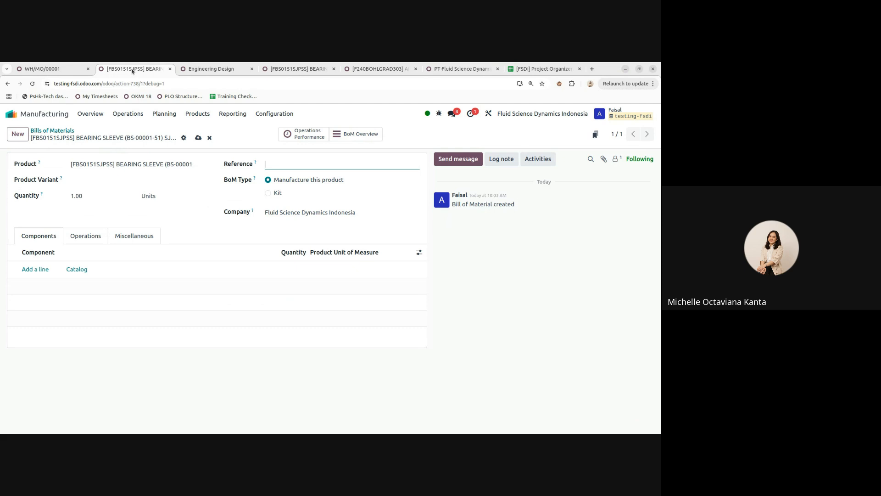
Step: Add an operation line to the BoM's Operations with Engineering Design as its work center
left_click(90, 237)
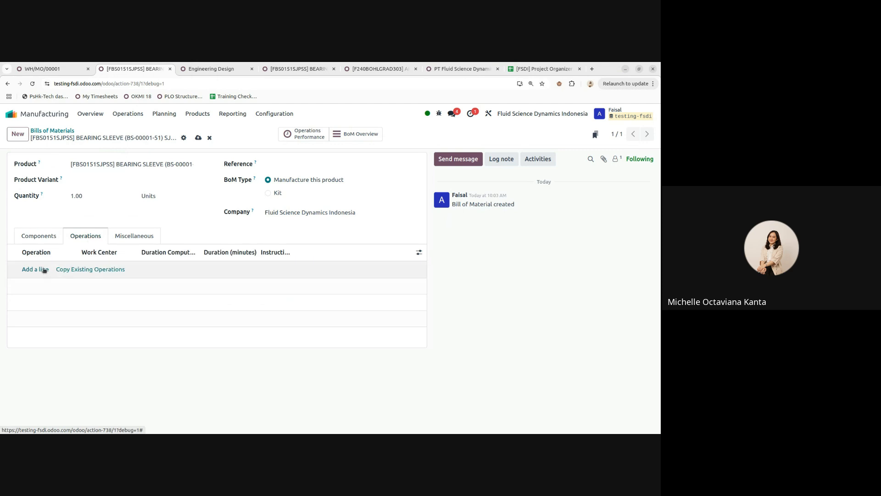
left_click(44, 269)
left_click(201, 204)
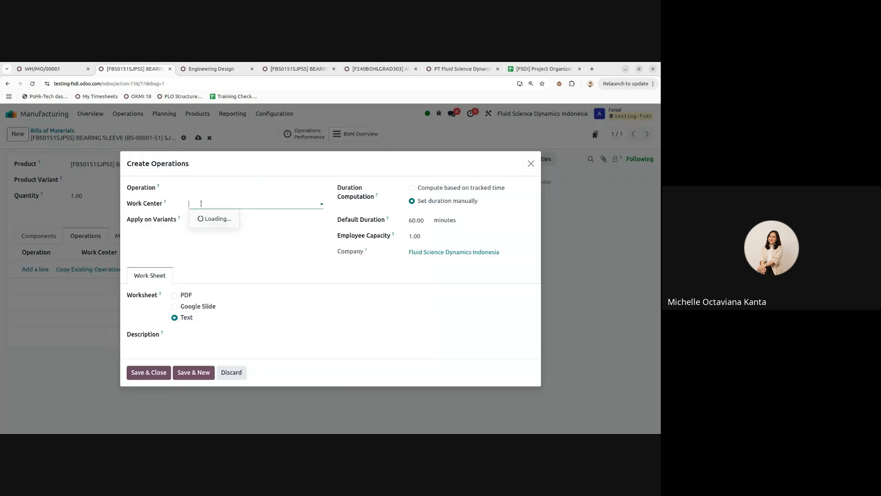
left_click(221, 218)
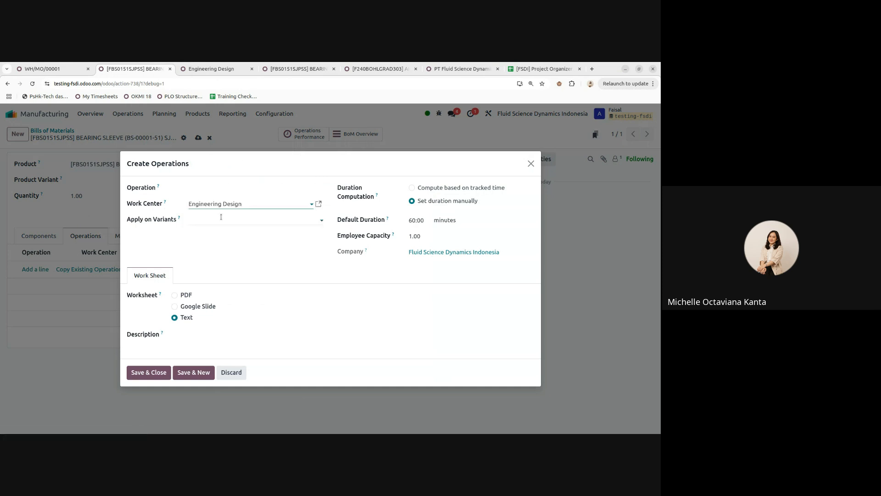
left_click(216, 189)
type("Design")
key("BackSpace")
key("BackSpace")
key("BackSpace")
key("BackSpace")
key("BackSpace")
Step: Name the operation 'Manufacturing' and save it at 60:00 minutes on Engineering Design
type("Manufac")
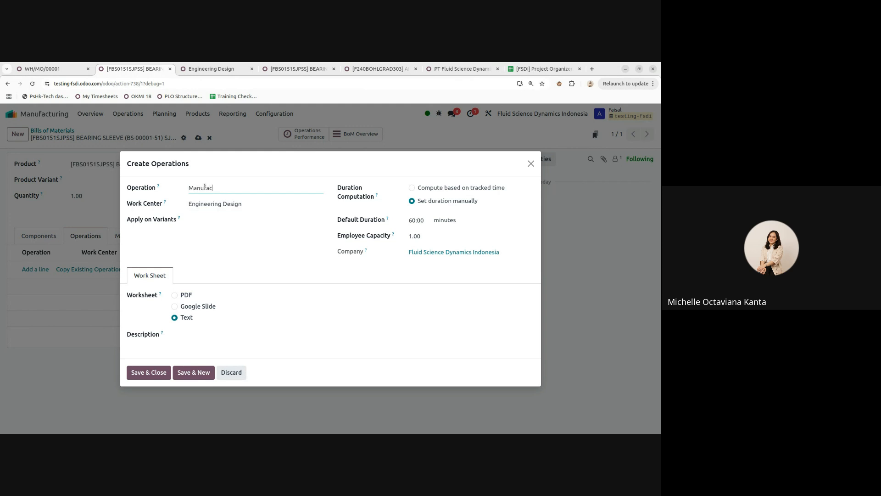
type("turing")
left_click_drag(320, 168, 383, 158)
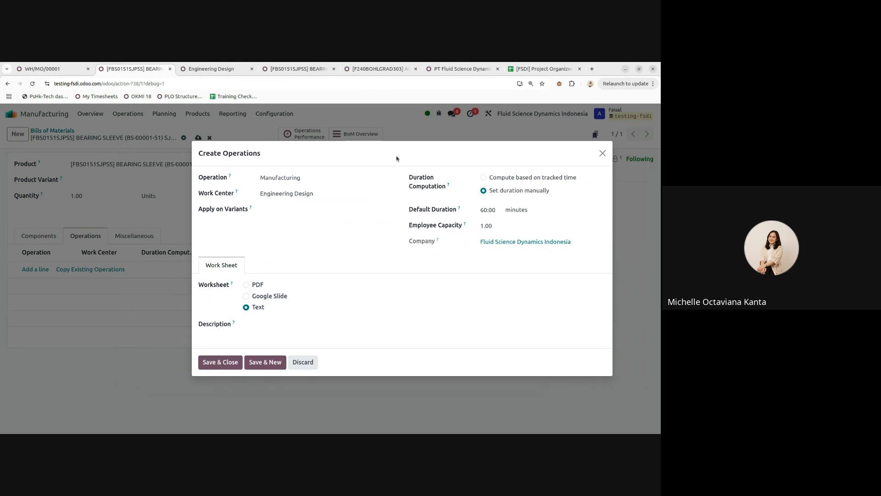
left_click_drag(397, 159, 323, 311)
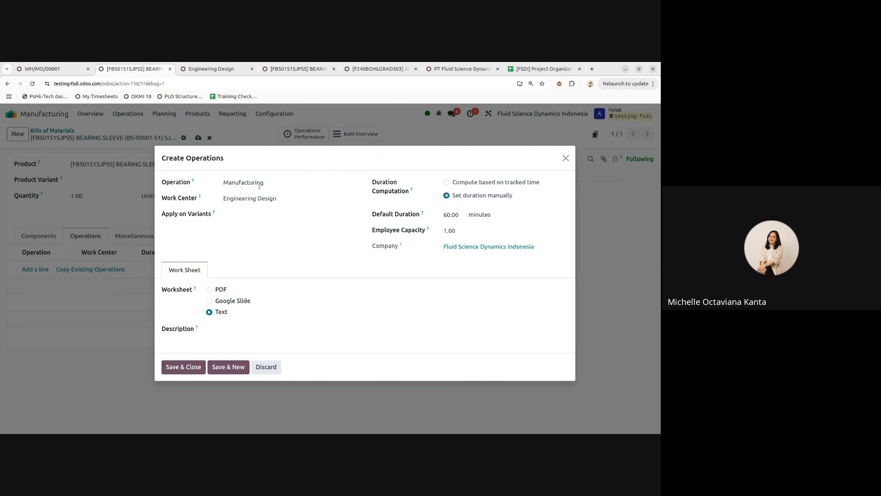
left_click_drag(264, 184, 219, 184)
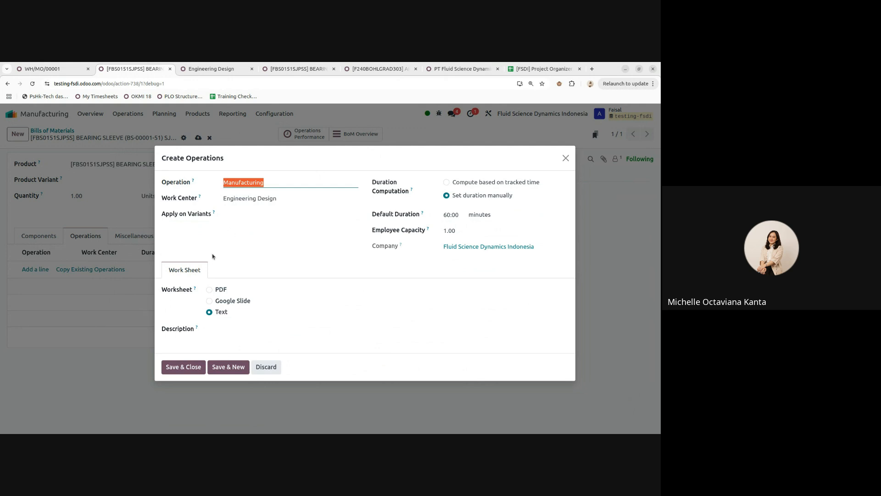
left_click(180, 368)
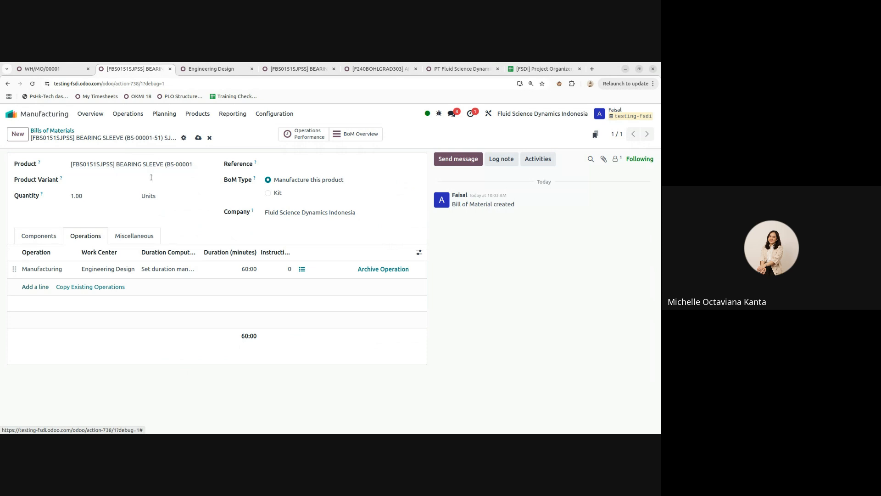
Step: Start a second 'Manufacturing' operation and check which work centers are available
left_click(38, 288)
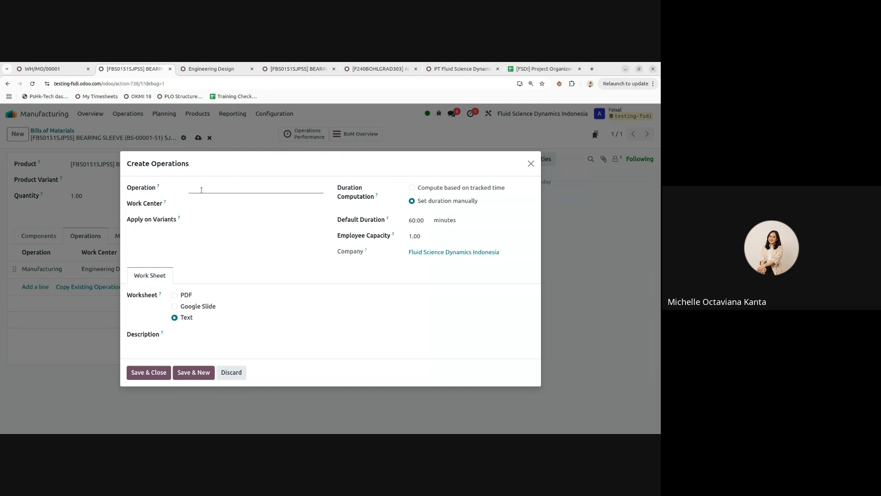
type("Manufacturing")
left_click(198, 204)
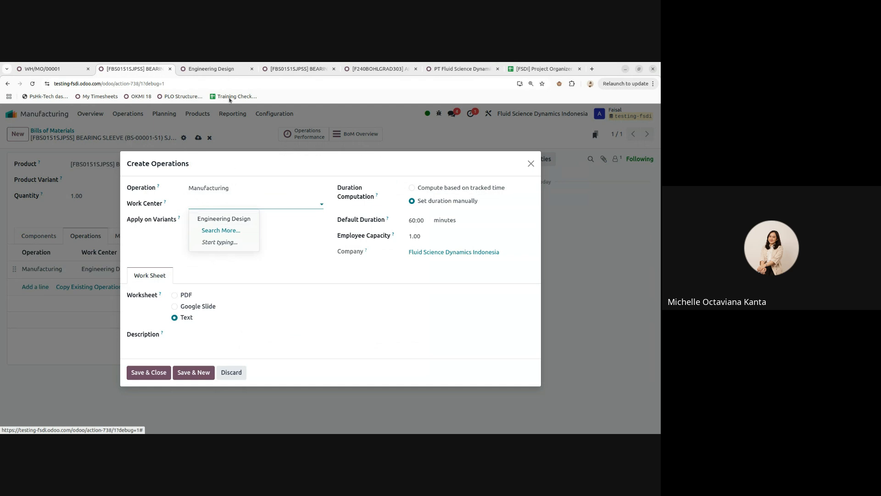
Step: Create and save a new work center named 'Cutting'
left_click(197, 70)
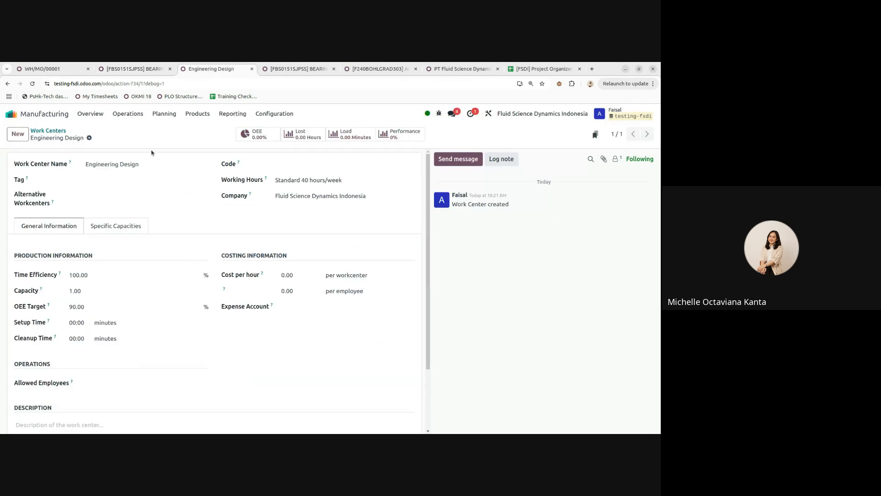
left_click(51, 130)
left_click(18, 133)
type("Cutting")
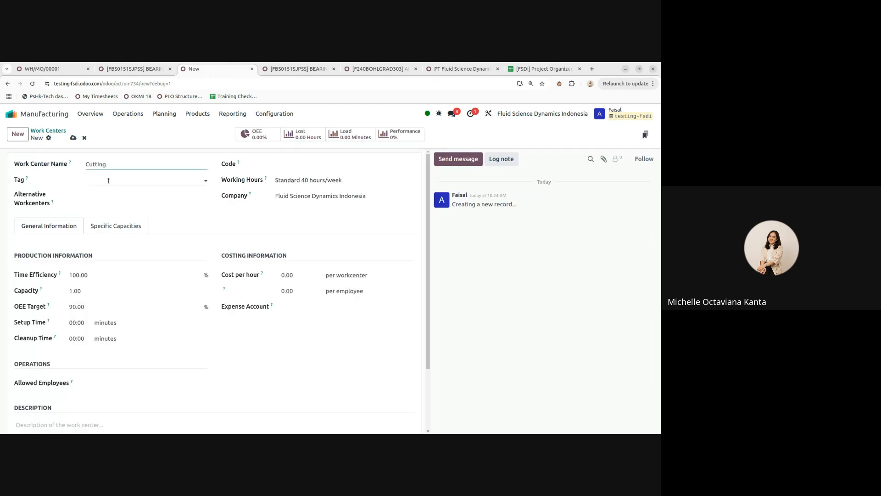
left_click(73, 138)
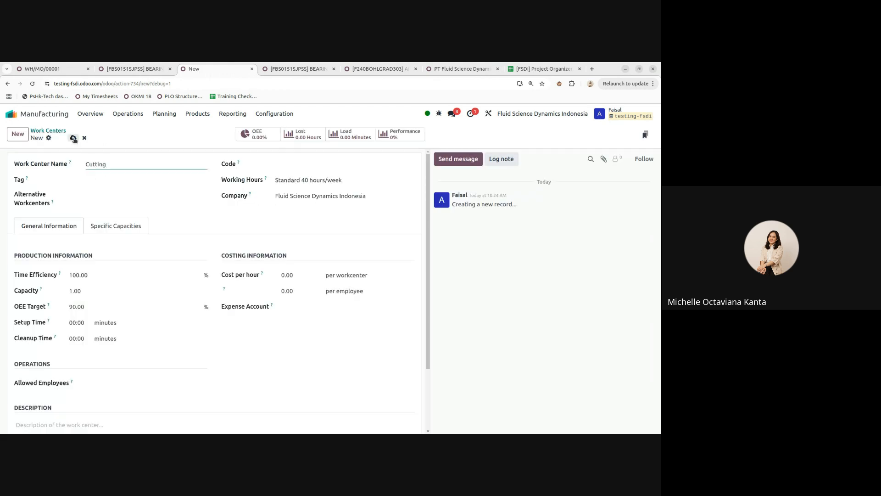
left_click(48, 130)
Step: Add a 'Manufacturing' operation on Cutting to the BoM, bringing the total to 120:00
left_click(145, 70)
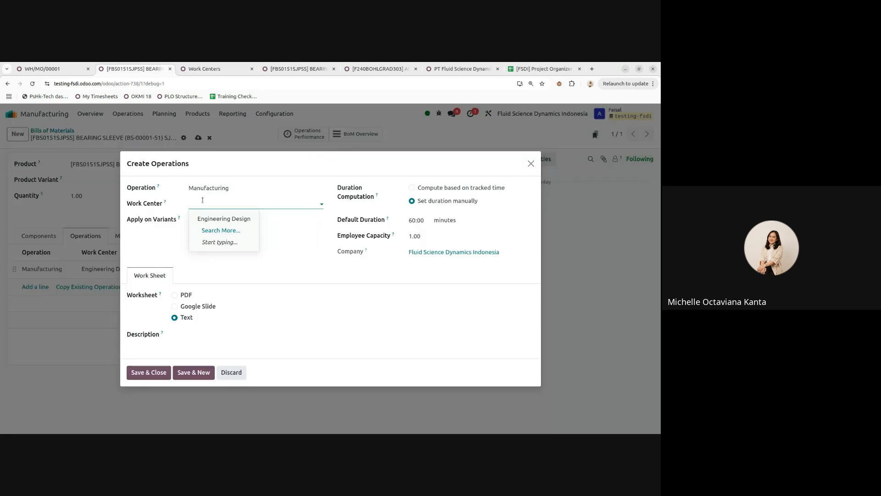
left_click(533, 161)
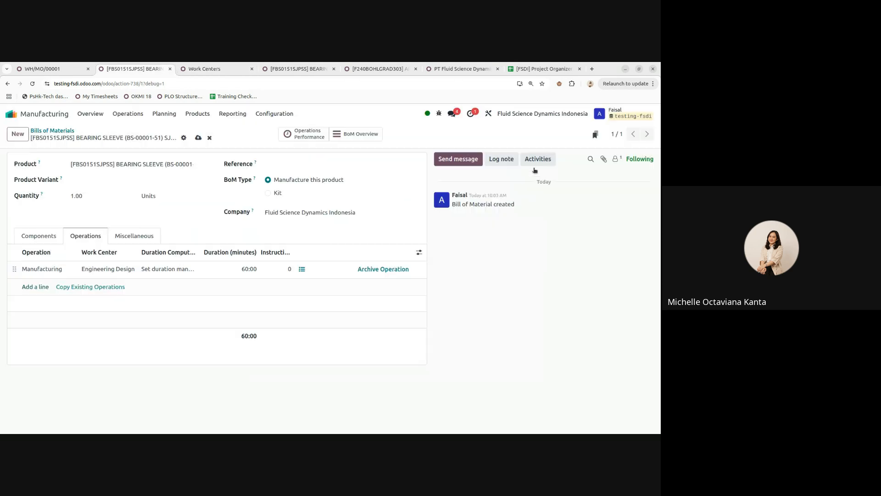
left_click(35, 286)
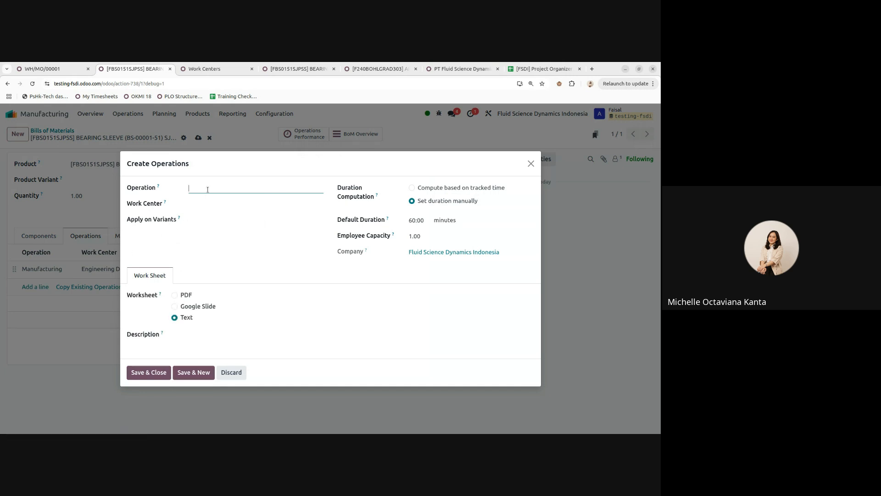
type("Manufacturing")
left_click(210, 203)
left_click(210, 229)
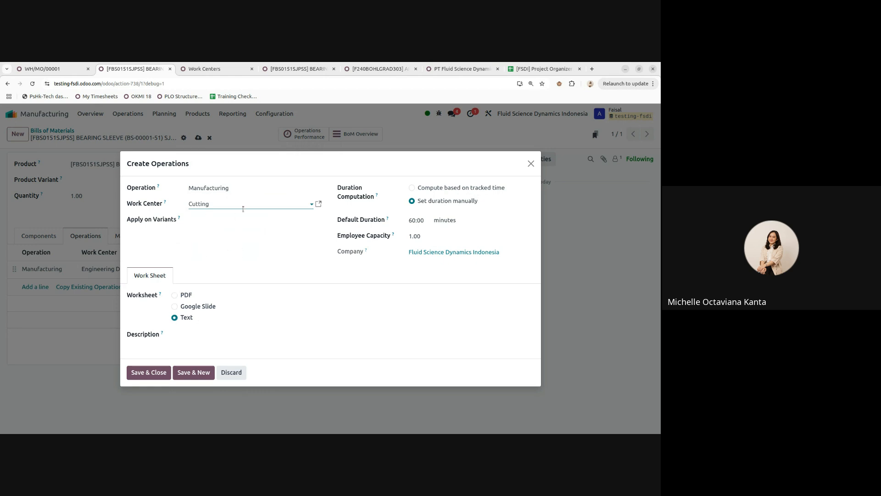
left_click(148, 372)
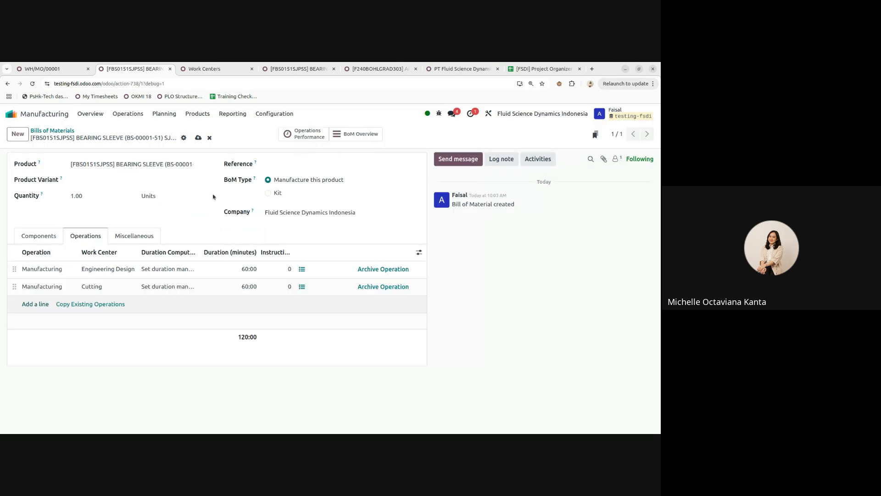
Step: Create and save a 'Turning' work center after discarding a first attempt
left_click(210, 70)
left_click(18, 133)
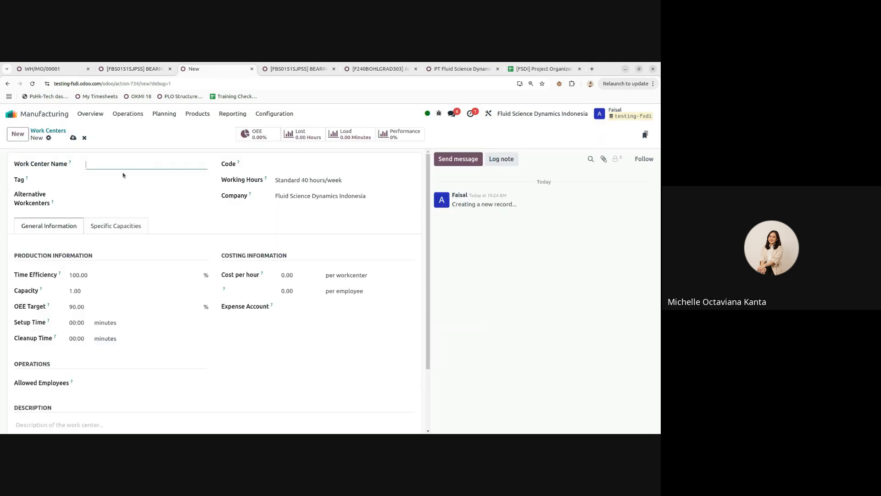
type("Turning")
left_click(83, 143)
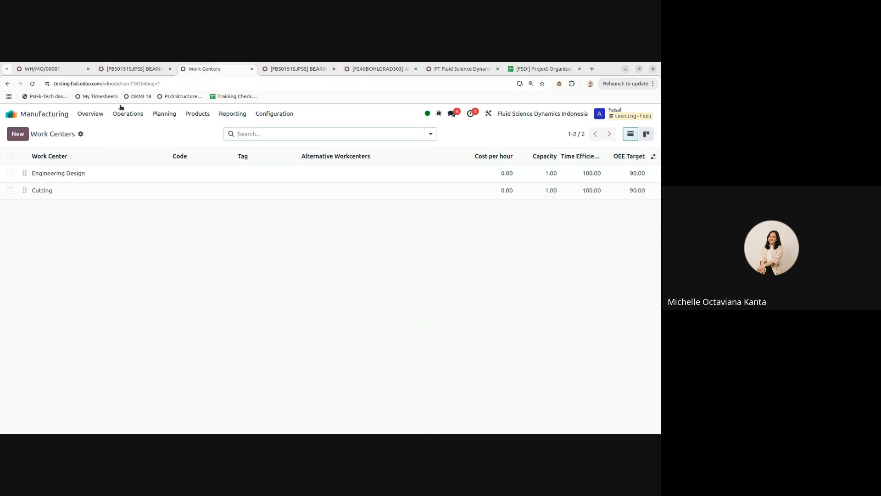
left_click(133, 69)
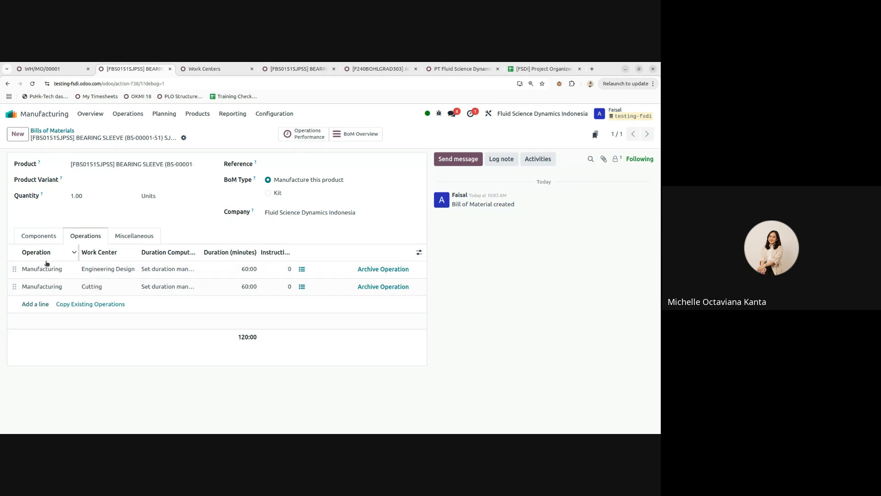
left_click(197, 70)
left_click(19, 137)
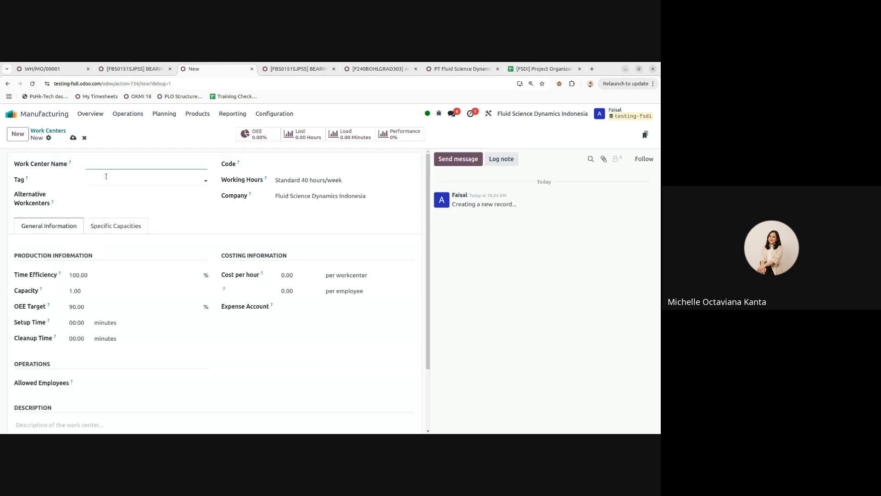
type("Turning")
left_click(73, 137)
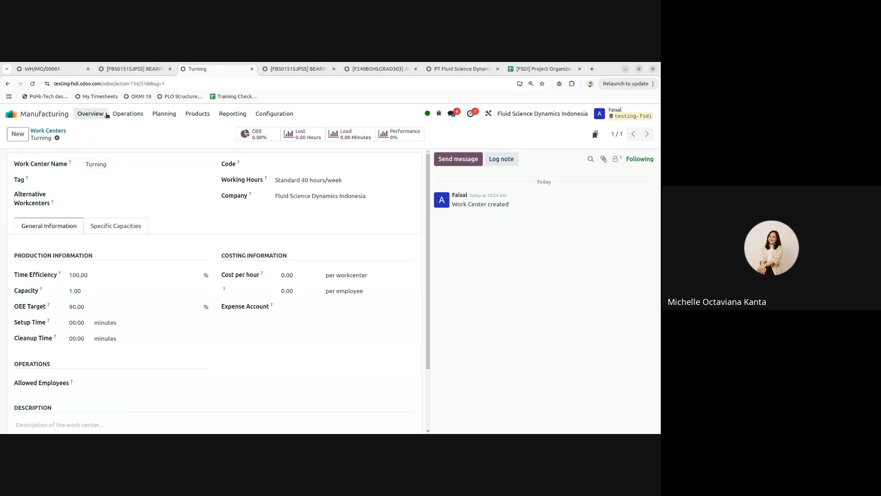
Step: Add a 'Manufacturing' operation on Turning to the BoM, totalling 180:00
left_click(131, 71)
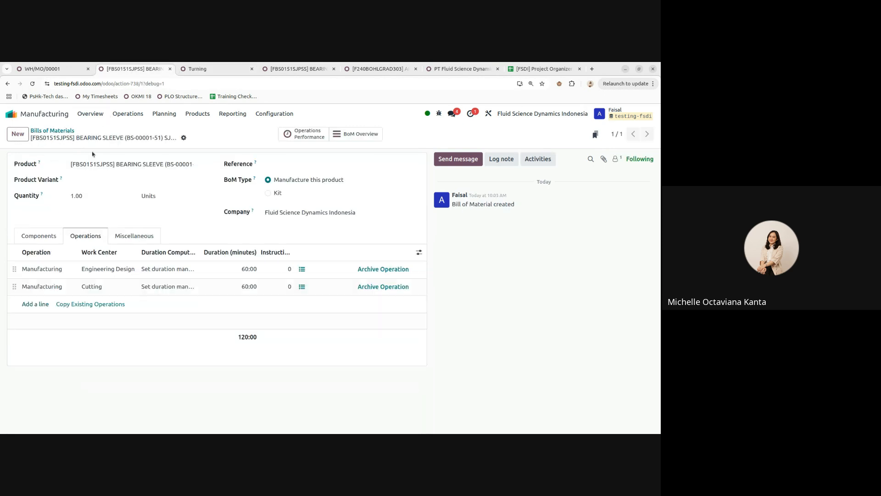
left_click(37, 304)
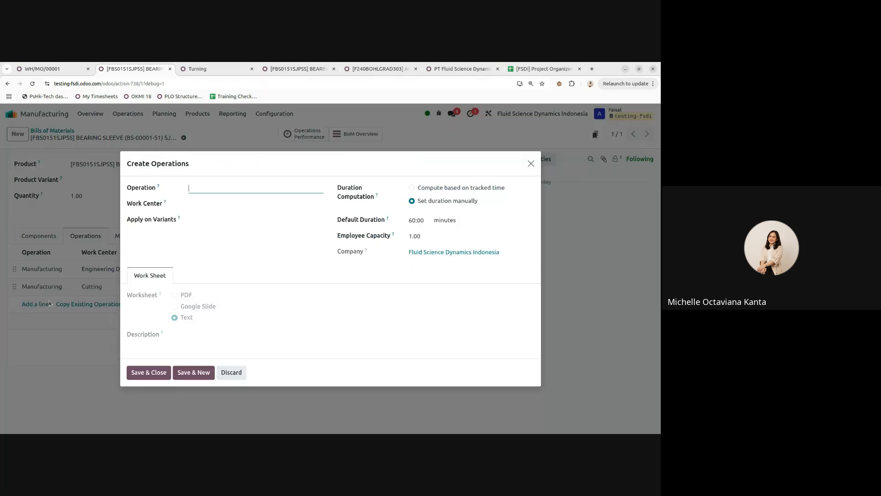
left_click(200, 203)
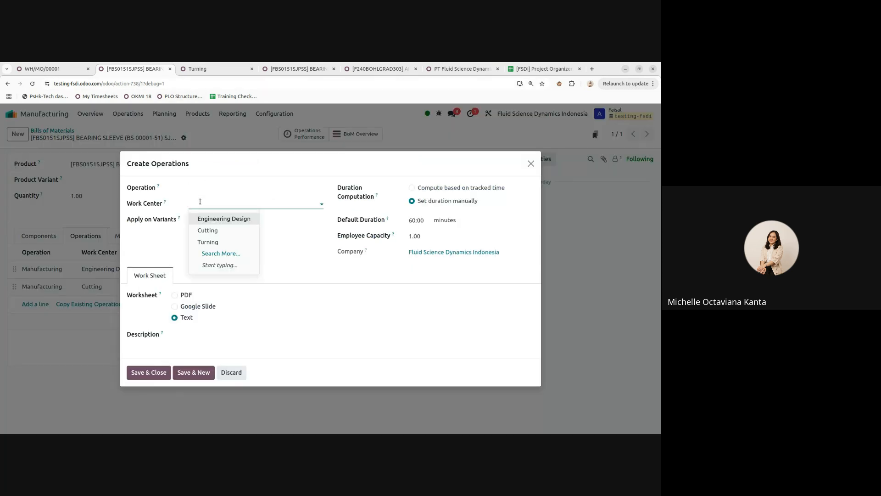
left_click(207, 242)
left_click(215, 185)
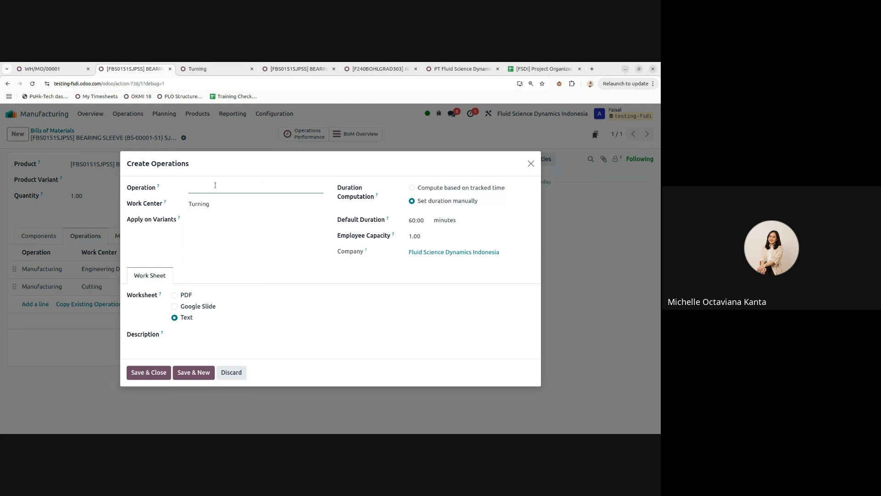
type("Manufacturing")
left_click(137, 373)
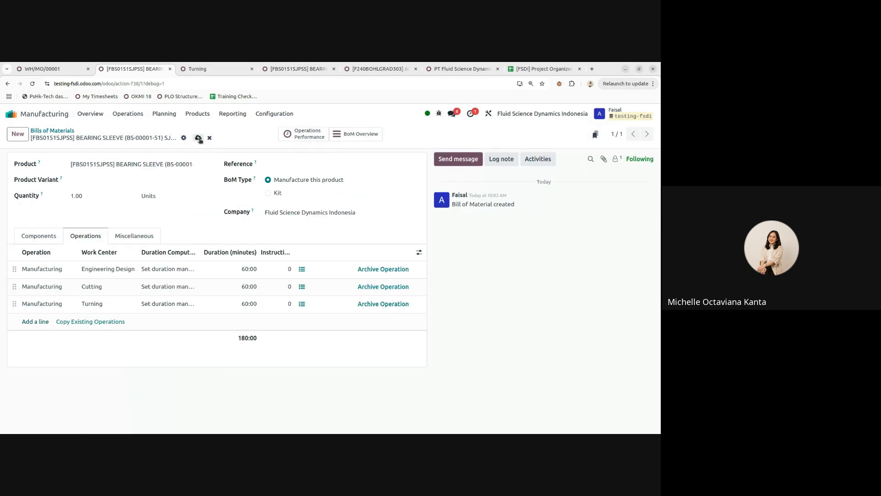
left_click(199, 69)
Step: Create and save a new work center named 'Milling'
left_click(20, 134)
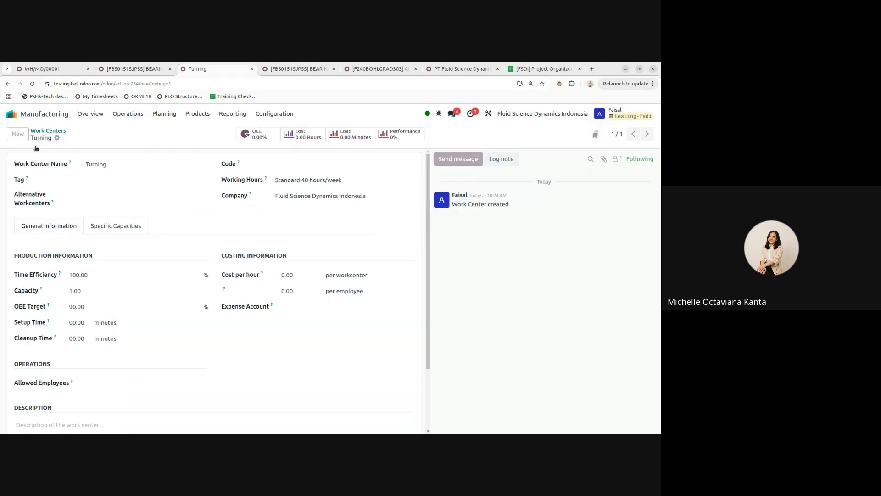
type("Milling")
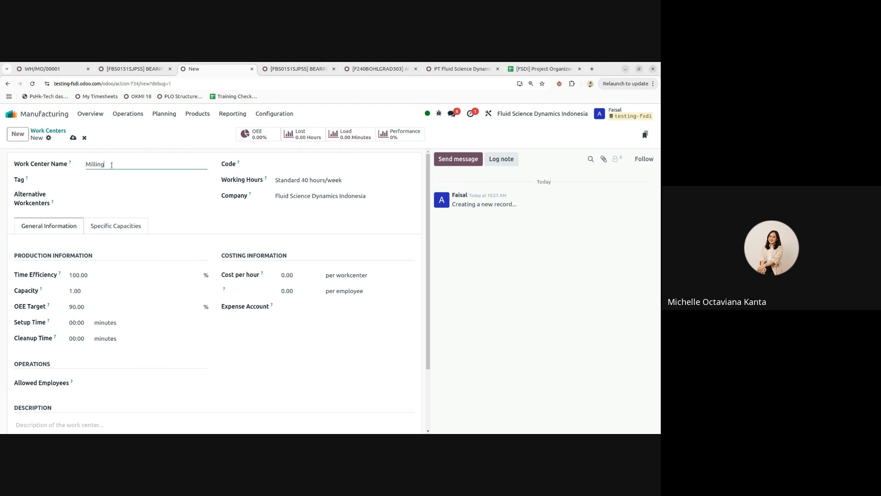
left_click(73, 137)
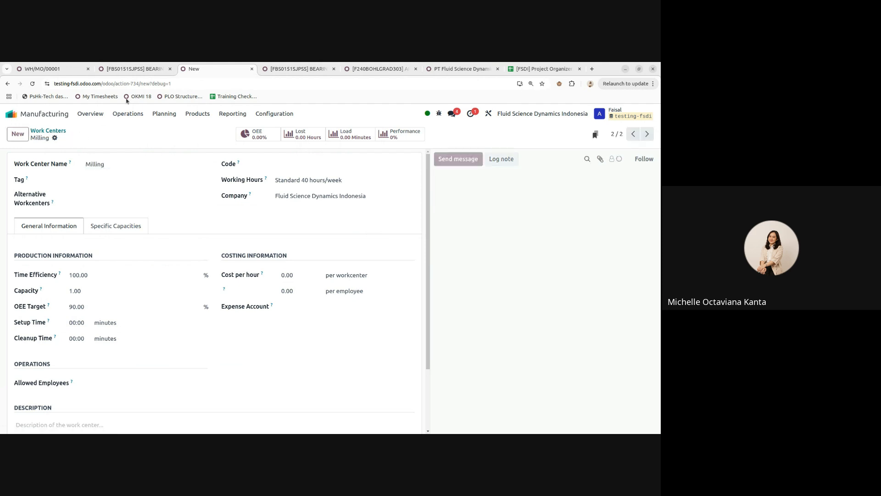
Step: Add a 60:00-minute Manufacturing operation on Milling to the BoM
left_click(133, 69)
left_click(28, 321)
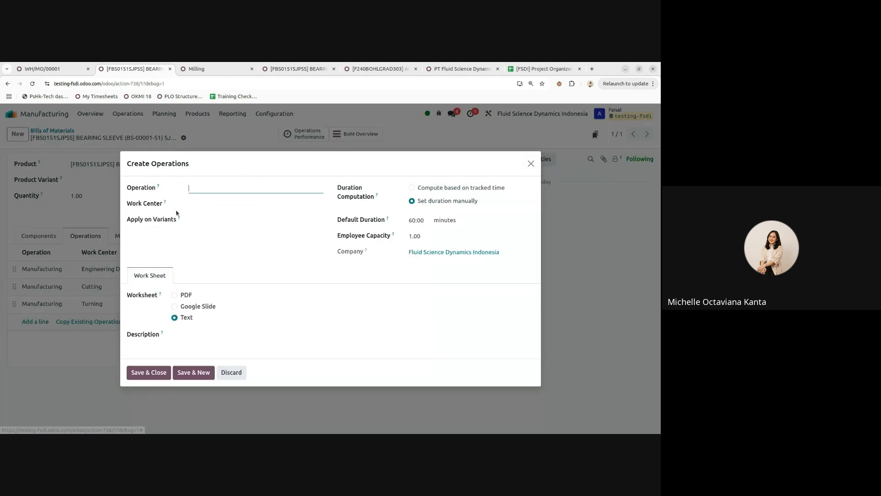
type("M")
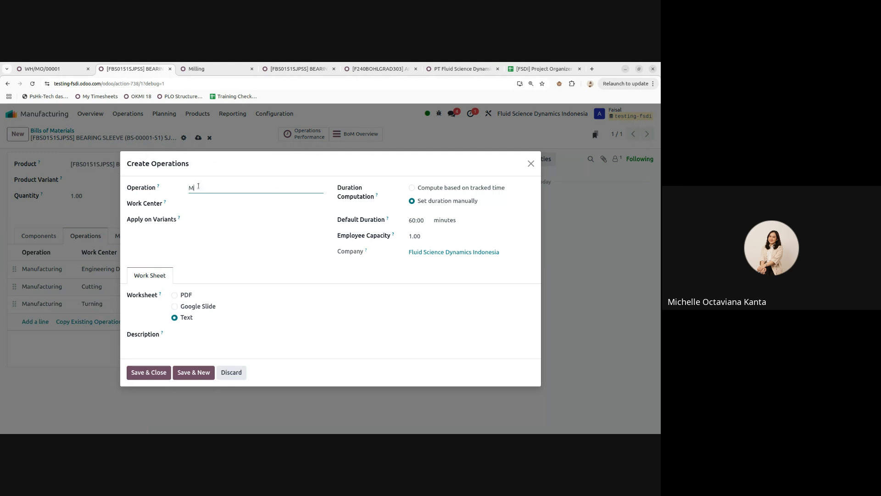
type("anufanufacturing")
left_click(198, 203)
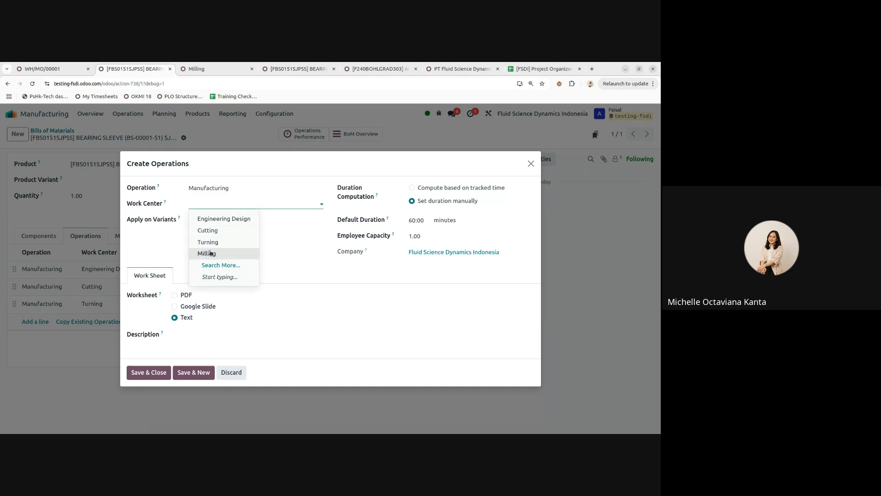
left_click(210, 251)
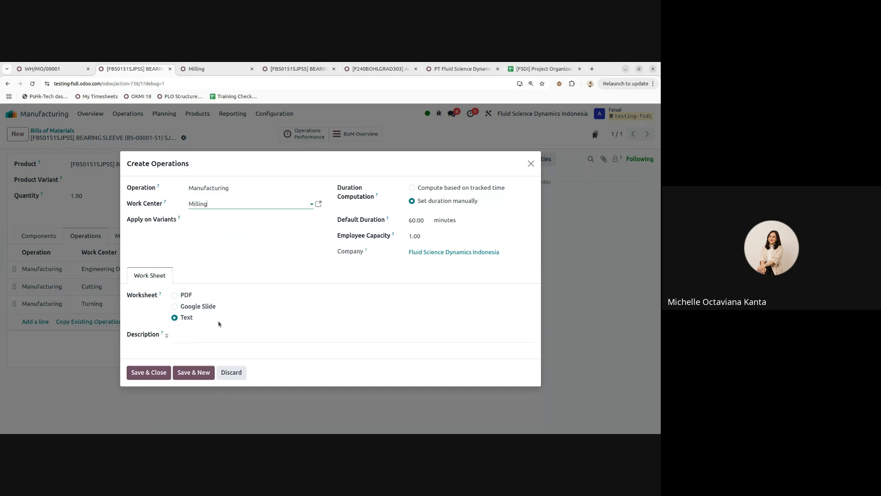
left_click(151, 373)
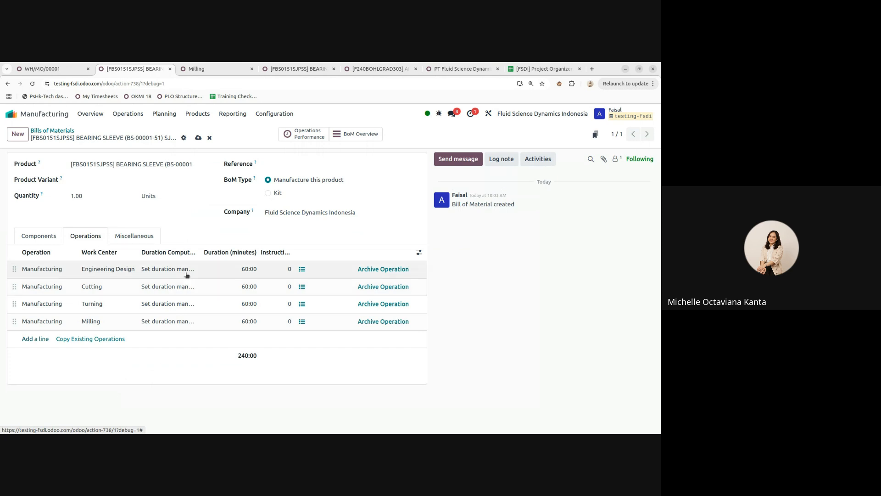
Step: Save the Bearing Sleeve BoM and create the Assembly work center
left_click(199, 138)
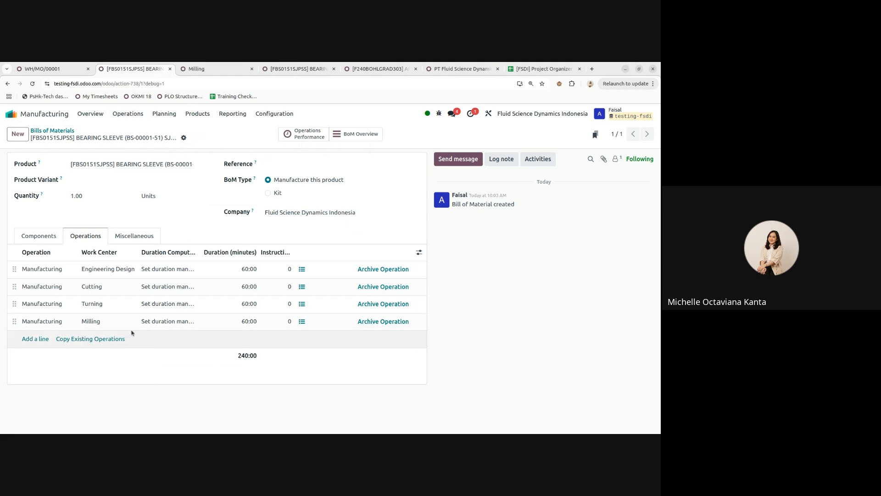
left_click(204, 69)
left_click(18, 133)
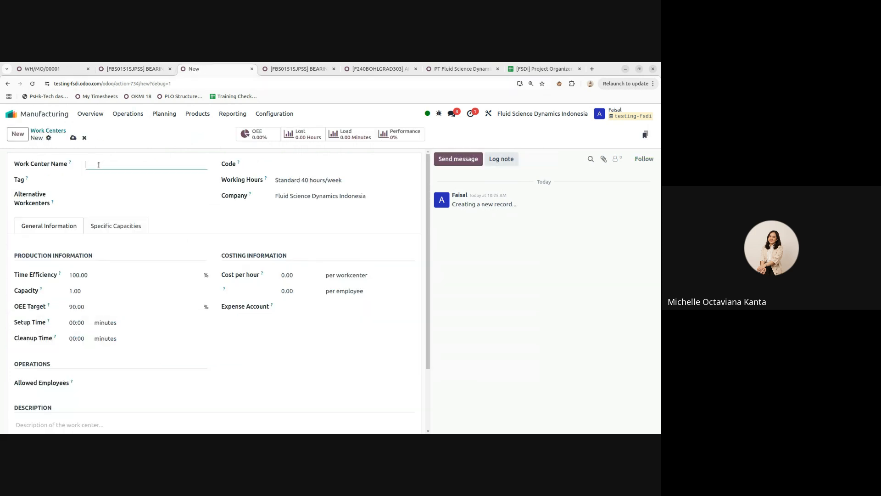
type("Assembly")
left_click(73, 137)
left_click(135, 68)
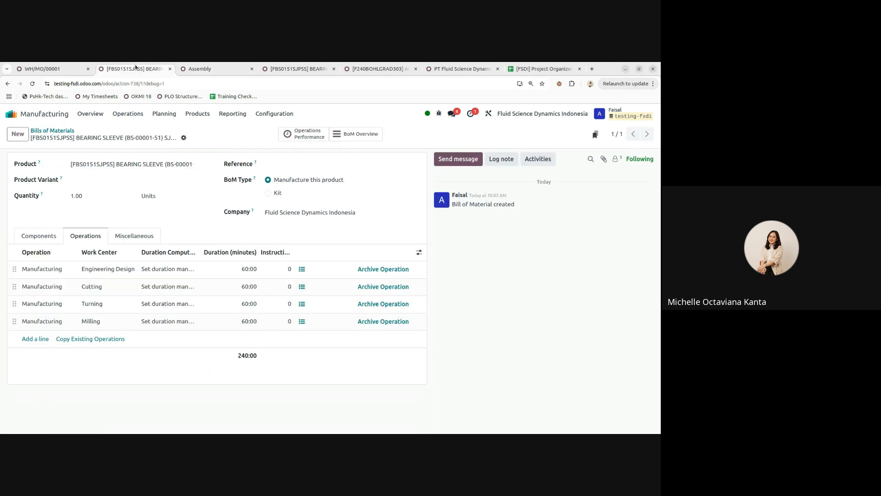
Step: Create the Packing work center, then add another operation line to the Bearing Sleeve BoM
left_click(200, 69)
left_click(17, 134)
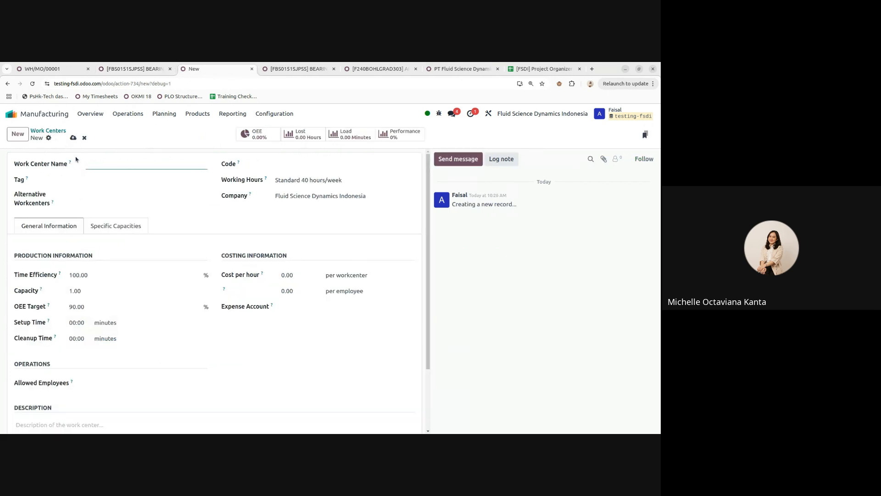
type("Packing")
left_click(72, 138)
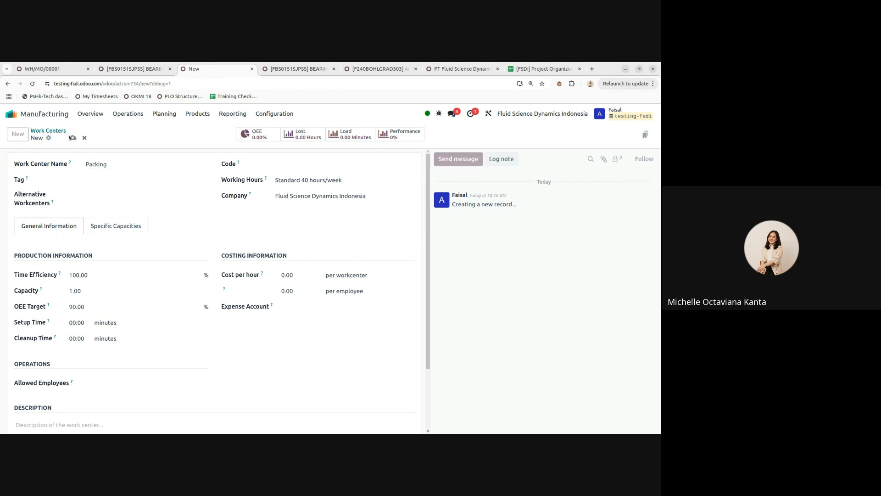
left_click(123, 71)
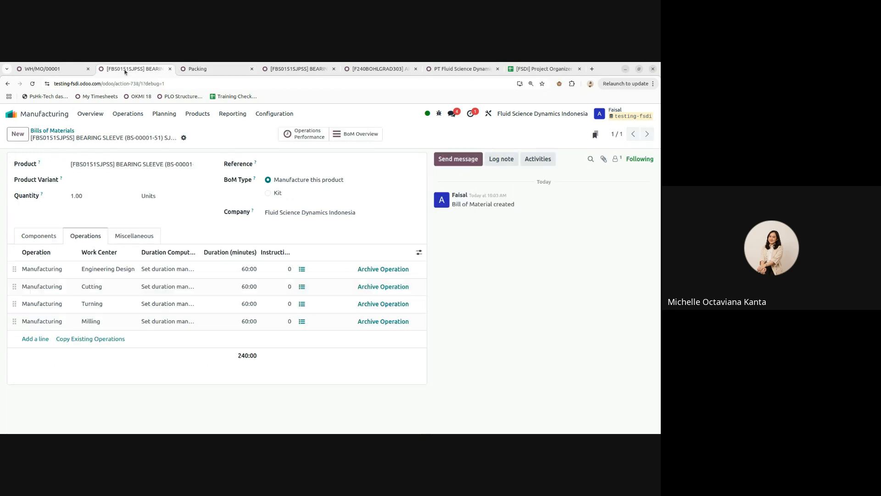
left_click(33, 339)
Step: Add a 'Manufacturing' operation at the Assembly work center to the BoM
left_click(208, 201)
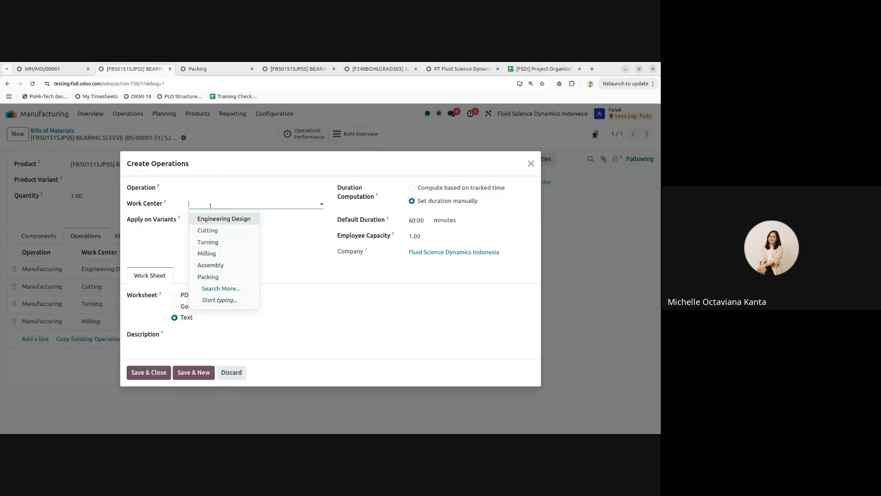
left_click(206, 265)
left_click(212, 187)
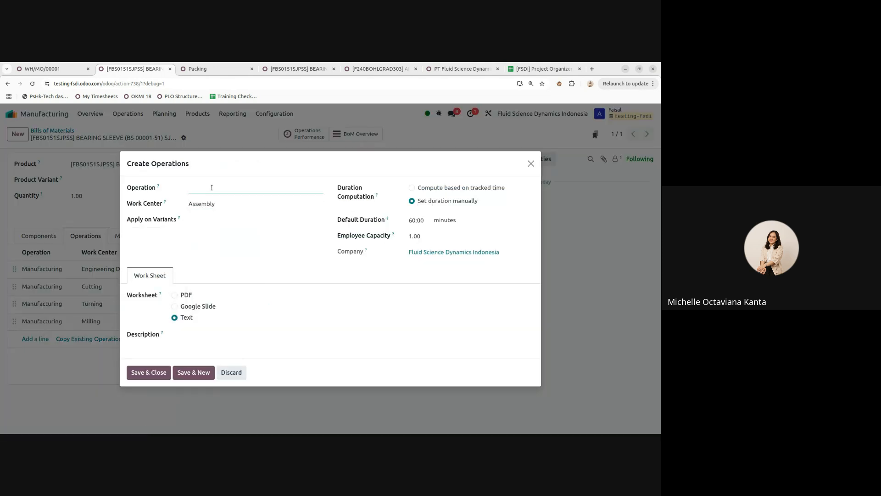
type("Manufacturing")
left_click(148, 372)
Step: Add a second 'Manufacturing' operation at the Packing work center
left_click(35, 356)
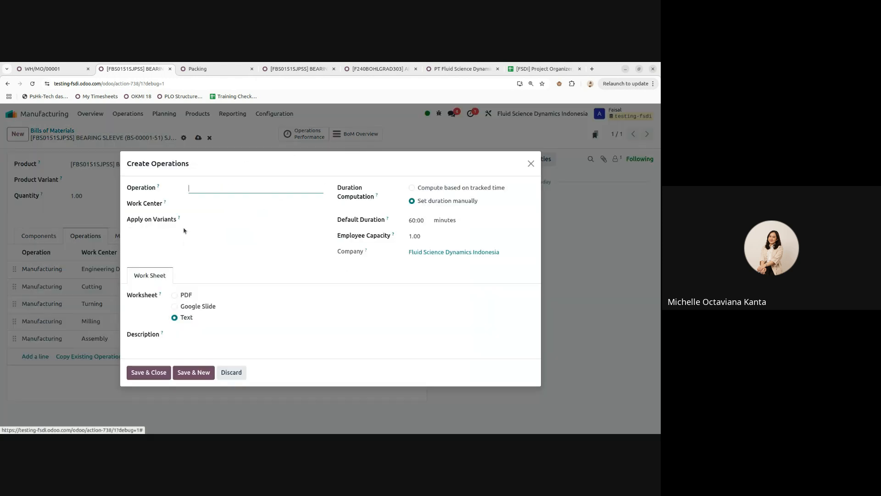
left_click(200, 204)
left_click(209, 275)
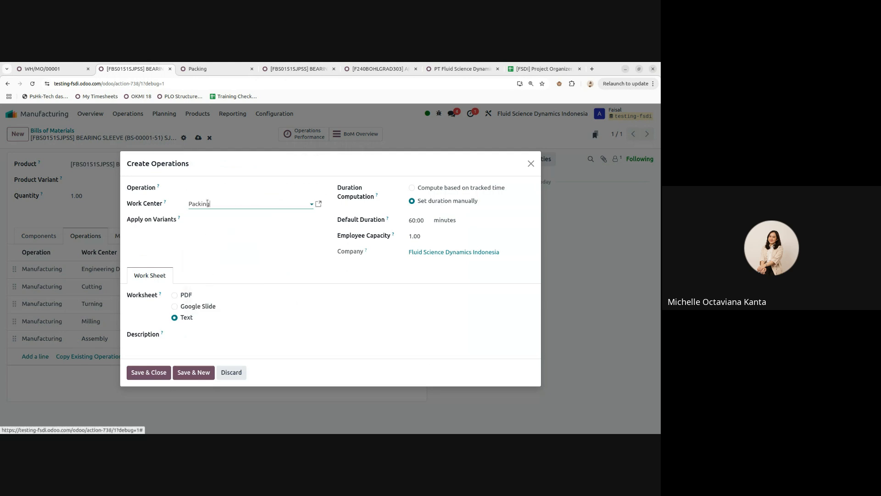
left_click(212, 187)
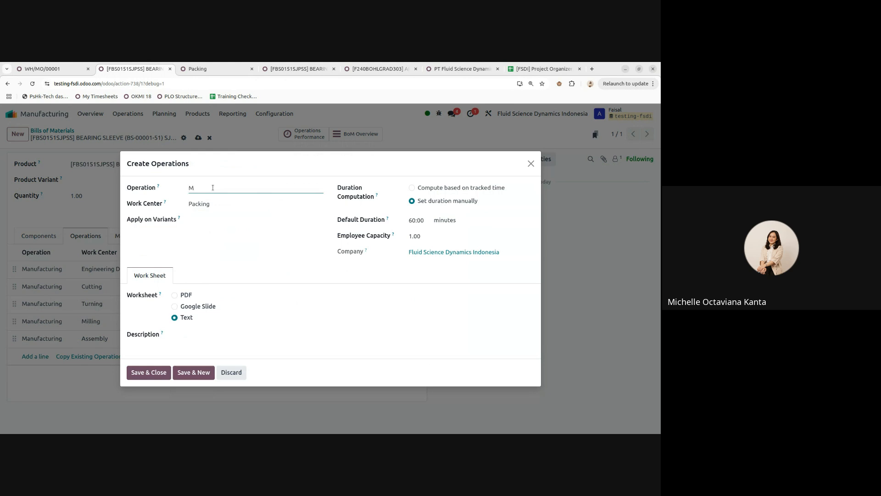
type("ufacturing")
left_click(149, 373)
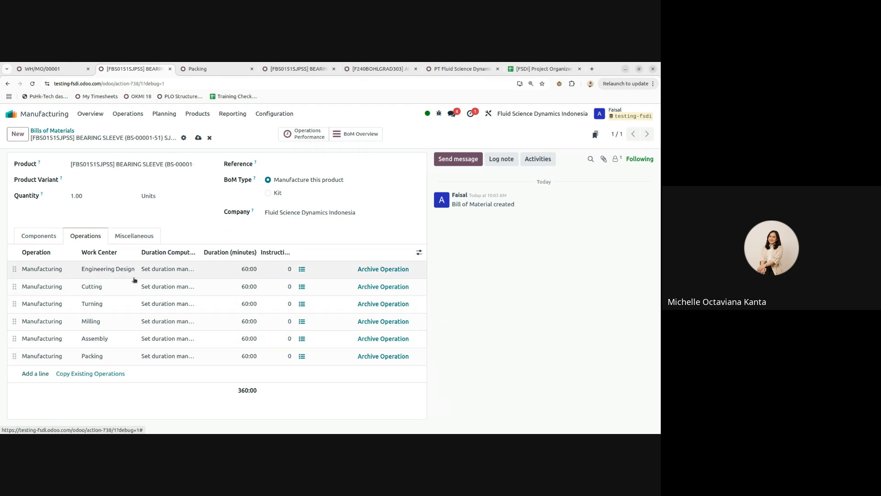
Step: Save the BoM, review its components and operations, and switch to order WH/MO/00001
left_click(199, 138)
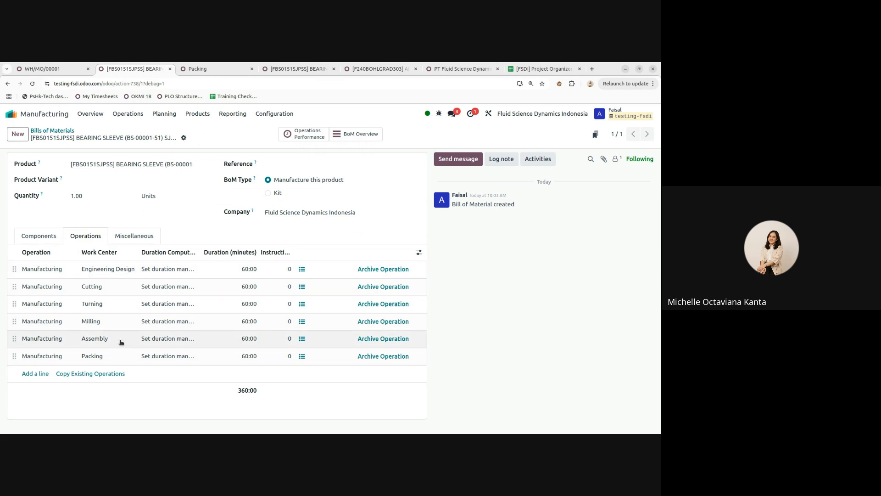
left_click(48, 241)
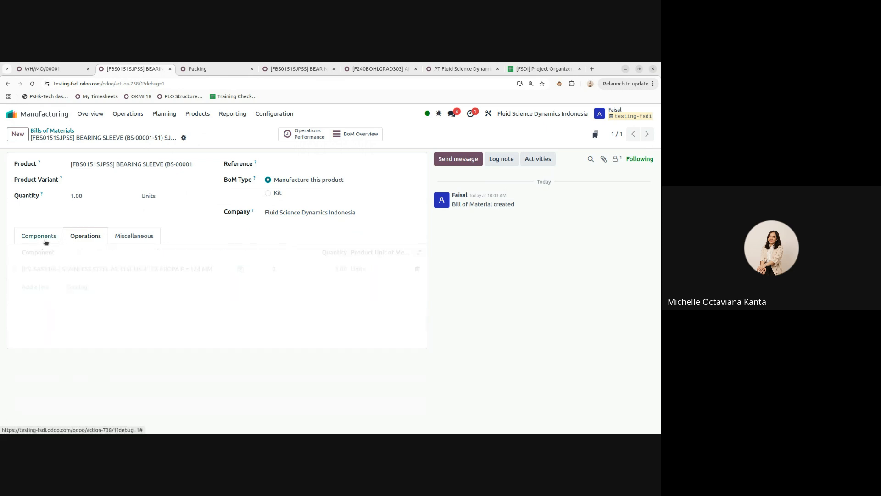
left_click(71, 237)
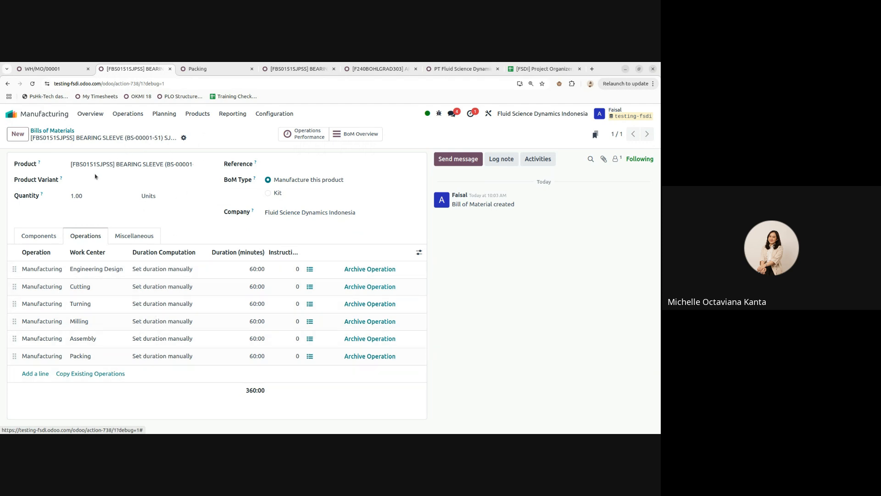
left_click(51, 69)
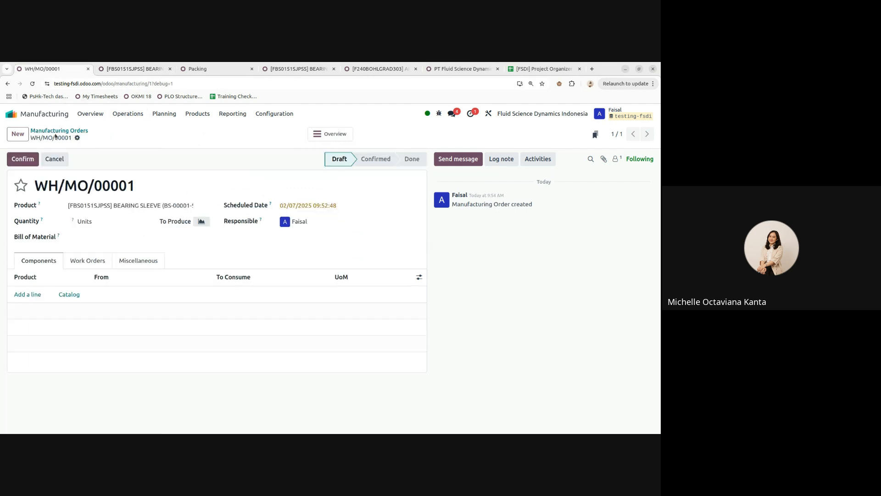
Step: Create and save WH/MO/00002 for the FBS0151SJPSS bearing sleeve with its BoM, then reopen the BoM components
left_click(18, 134)
left_click(98, 206)
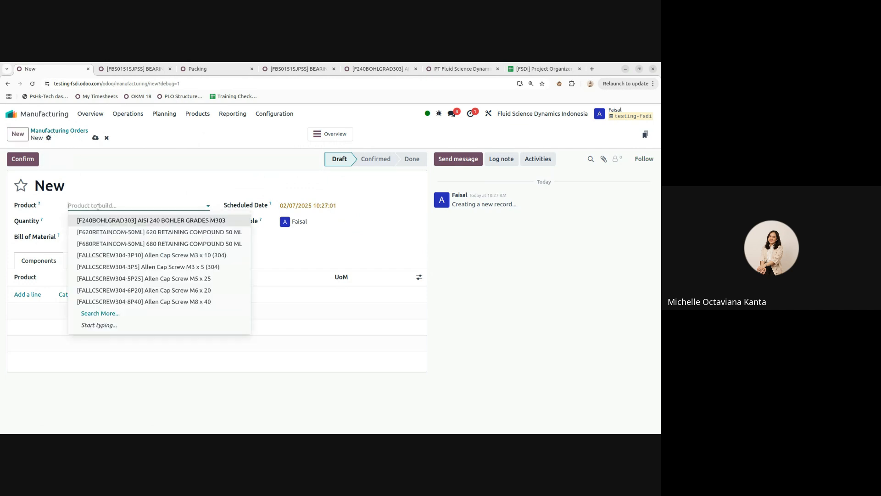
type("bearing")
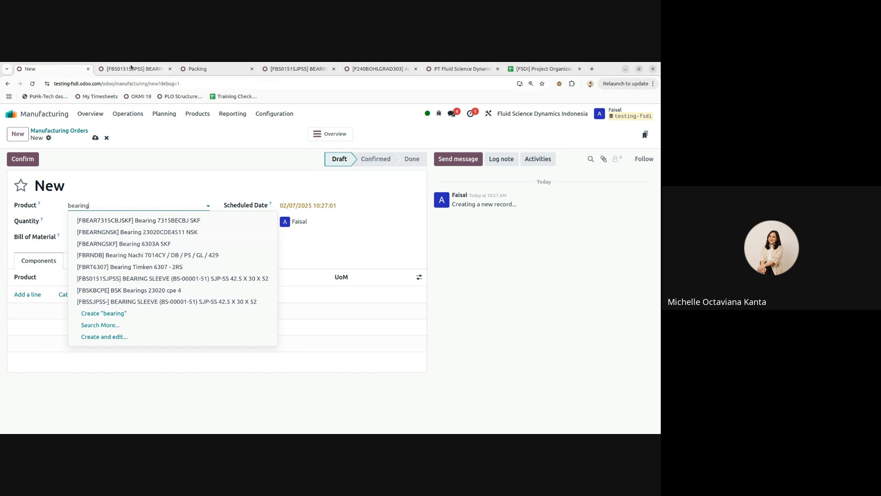
type(" slle")
key("BackSpace")
key("BackSpace")
type("ee")
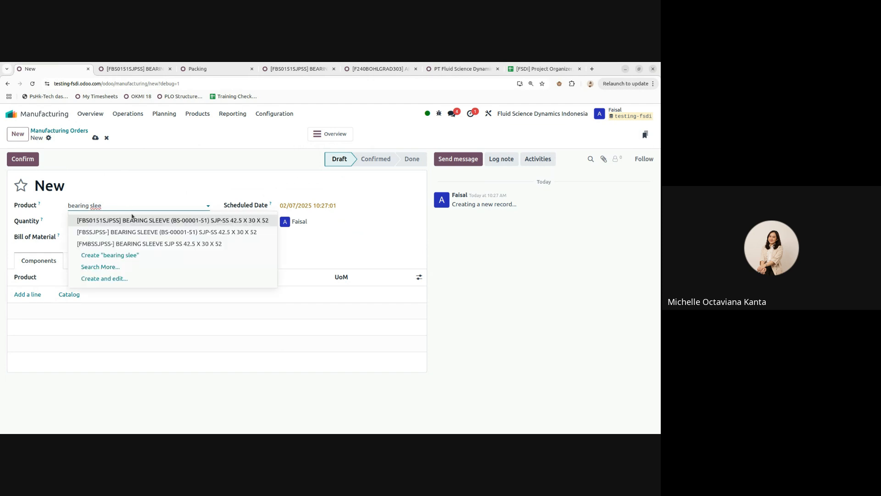
left_click(133, 219)
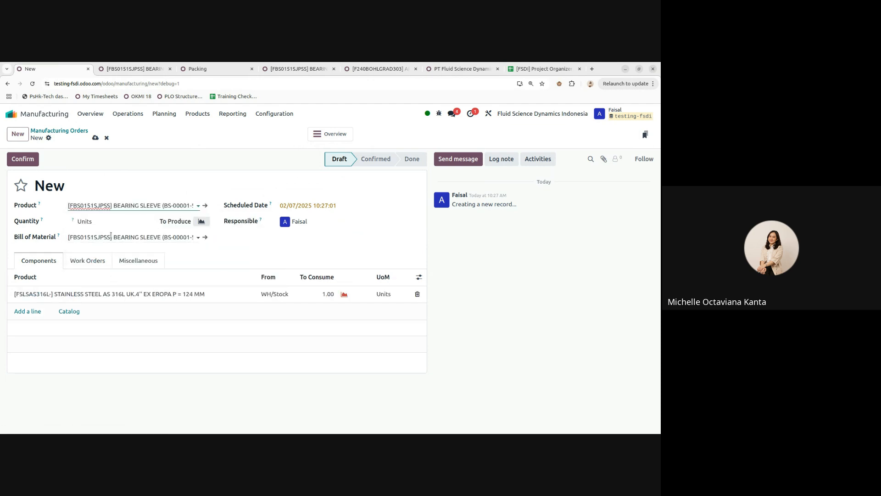
left_click(126, 239)
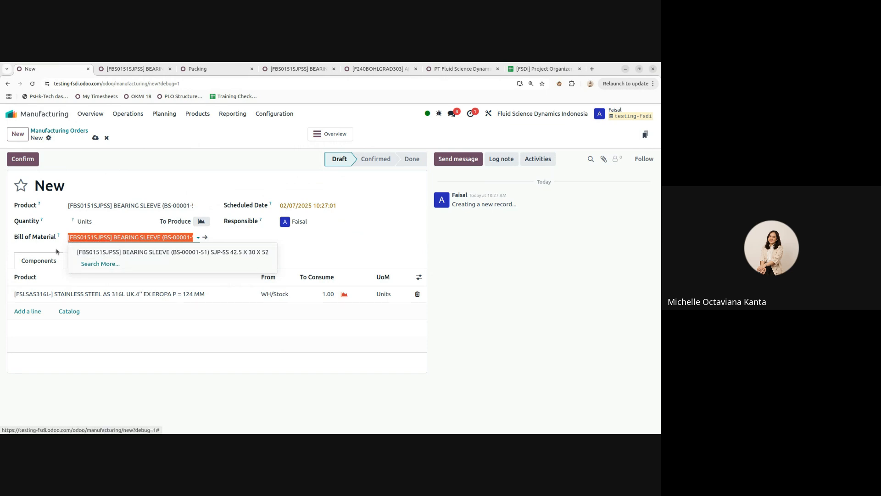
left_click(76, 252)
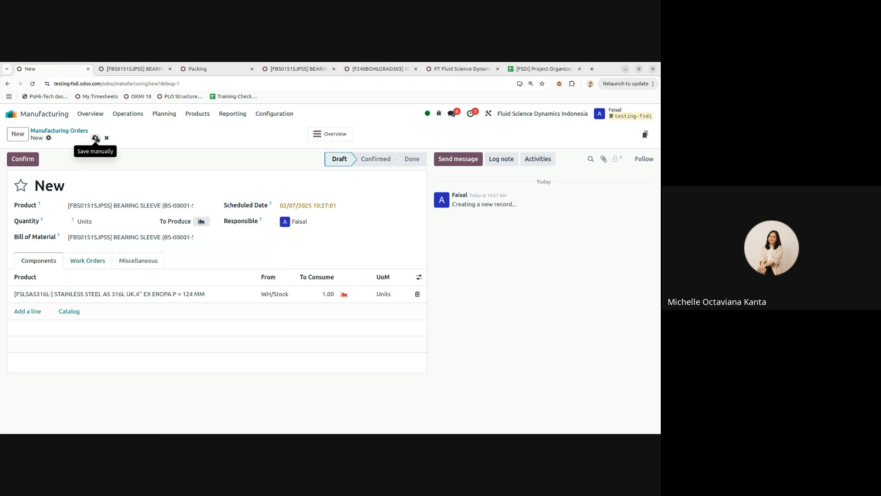
left_click(95, 137)
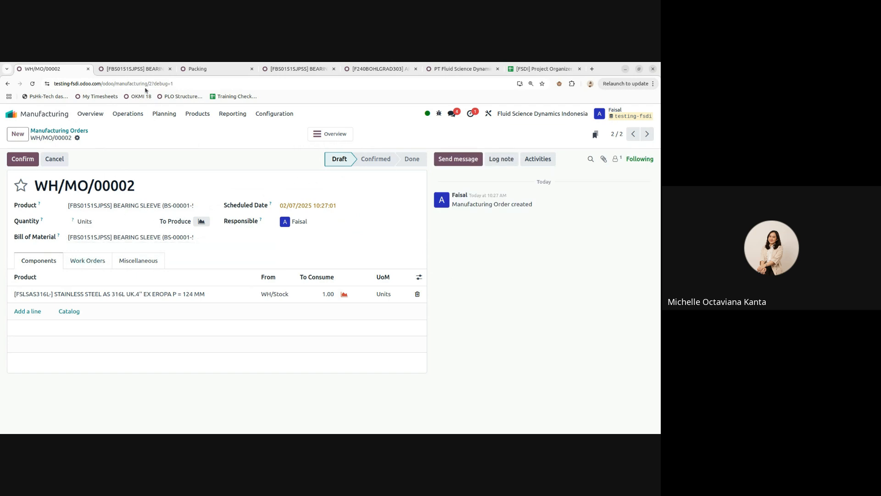
left_click(131, 70)
left_click(40, 235)
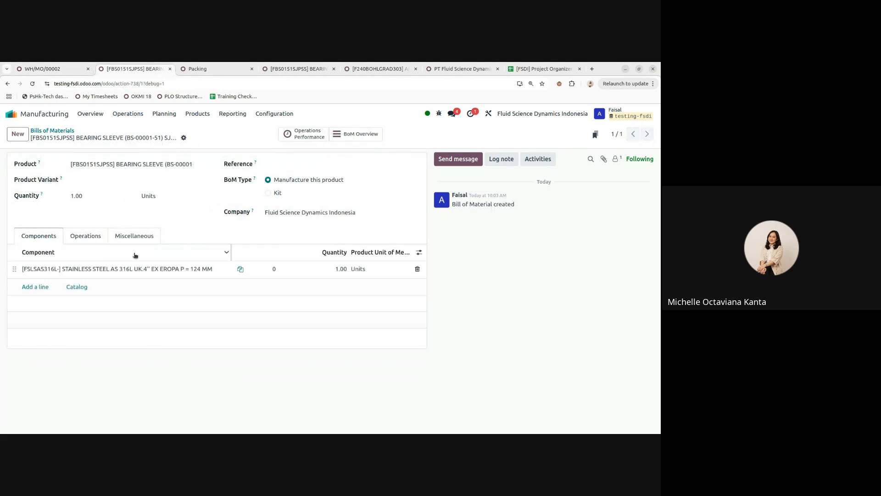
Step: Discard an empty component line and select the stainless steel AS 316L component
left_click(42, 287)
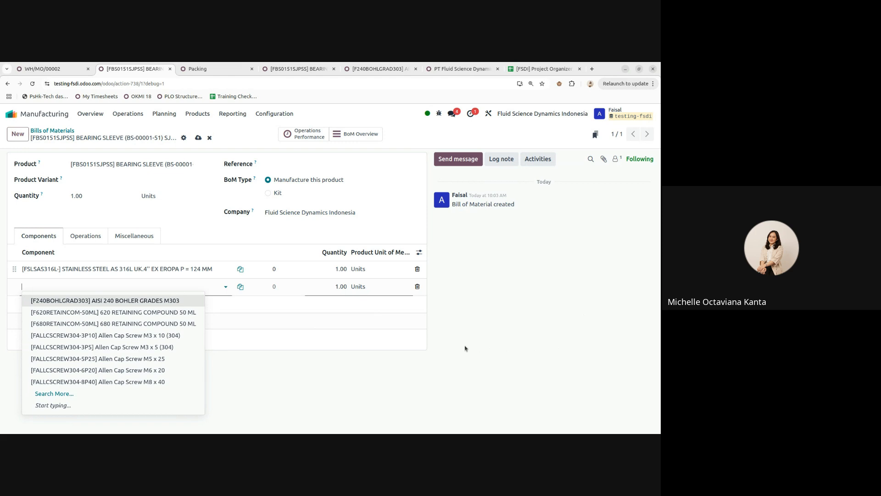
left_click(190, 271)
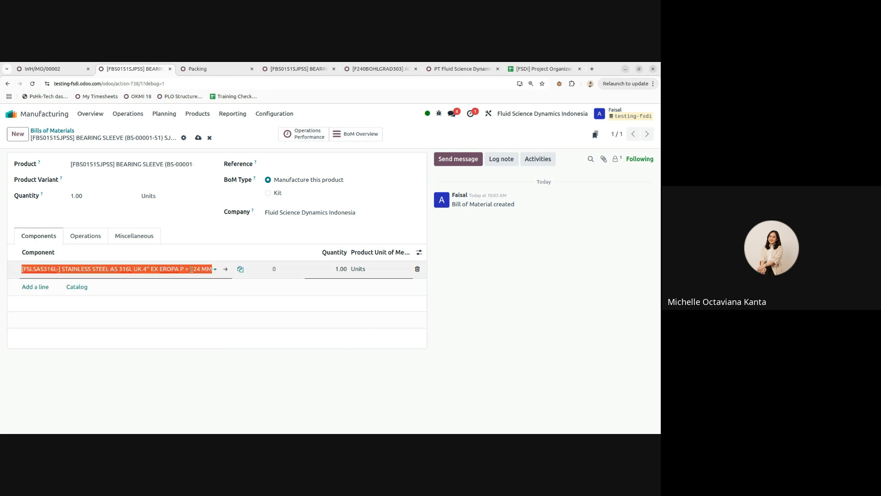
Step: Open the stainless steel product record and edit its internal reference ending to 124
left_click(226, 270)
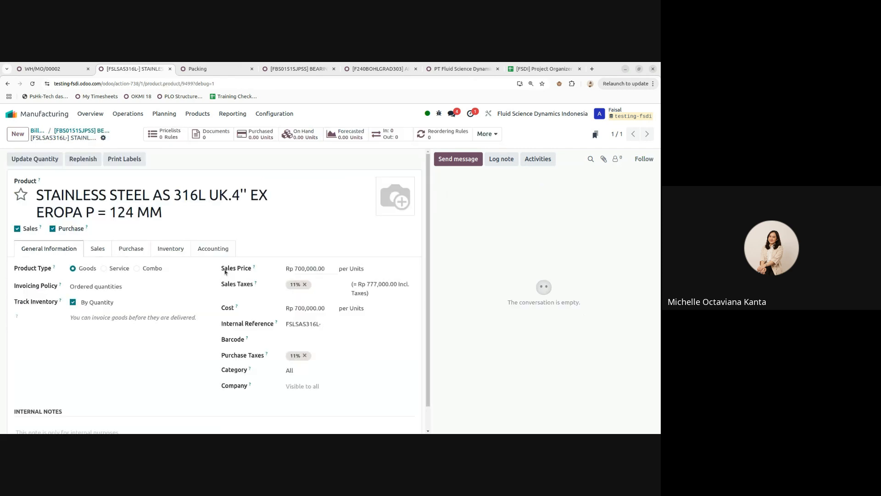
left_click_drag(322, 324, 286, 324)
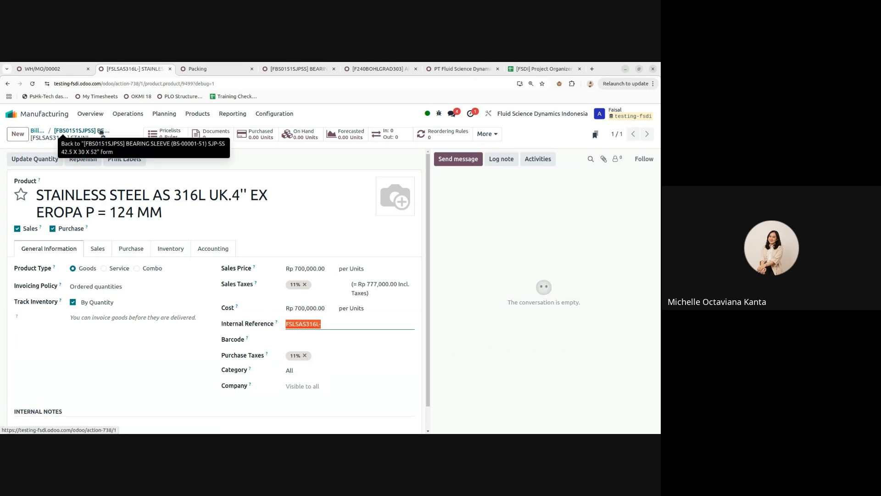
left_click(329, 324)
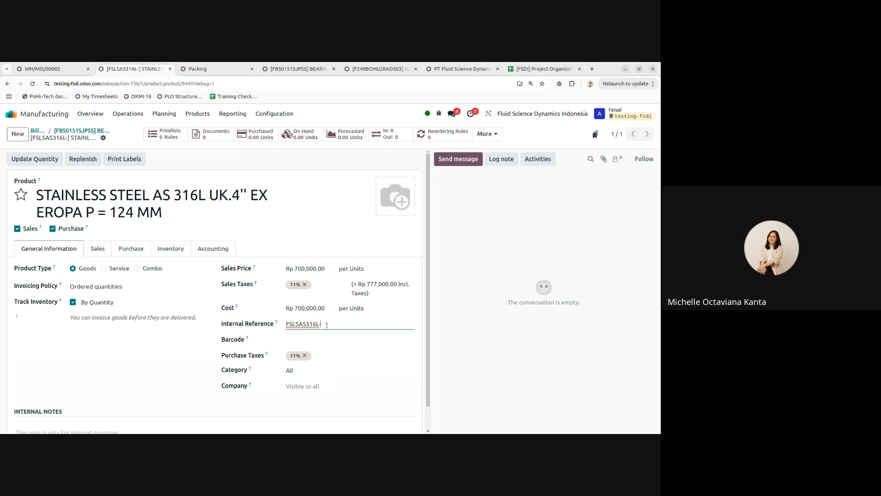
type("124")
left_click(117, 139)
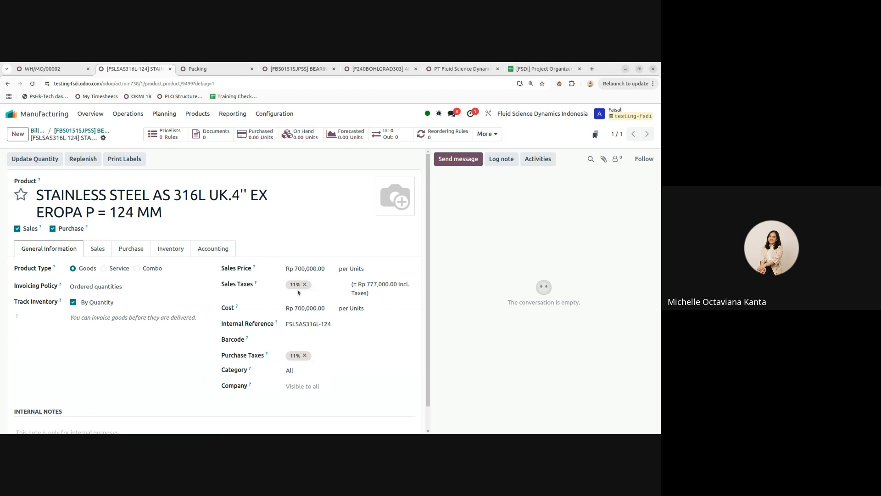
Step: Change the internal reference to FSLSAS316L-127 and the name's length to 127 MM, then save
left_click(333, 324)
key("BackSpace")
type("7")
left_click(137, 212)
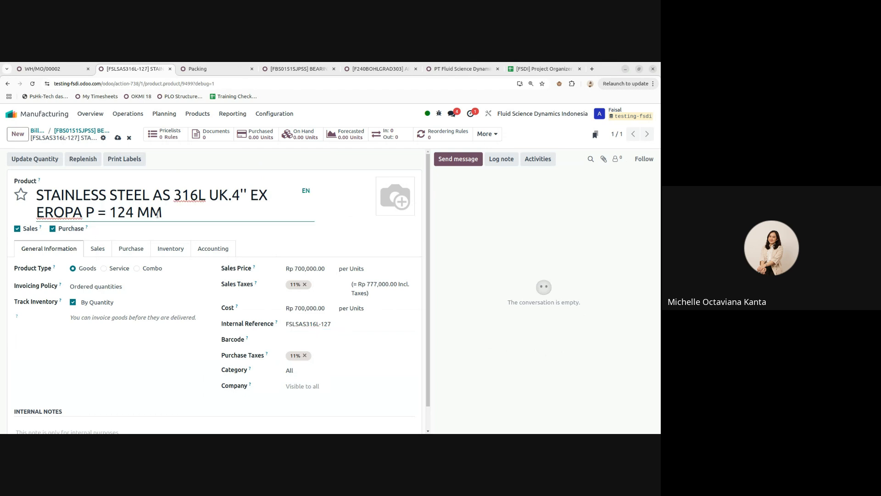
left_click(131, 209)
key("BackSpace")
type("7")
left_click(118, 138)
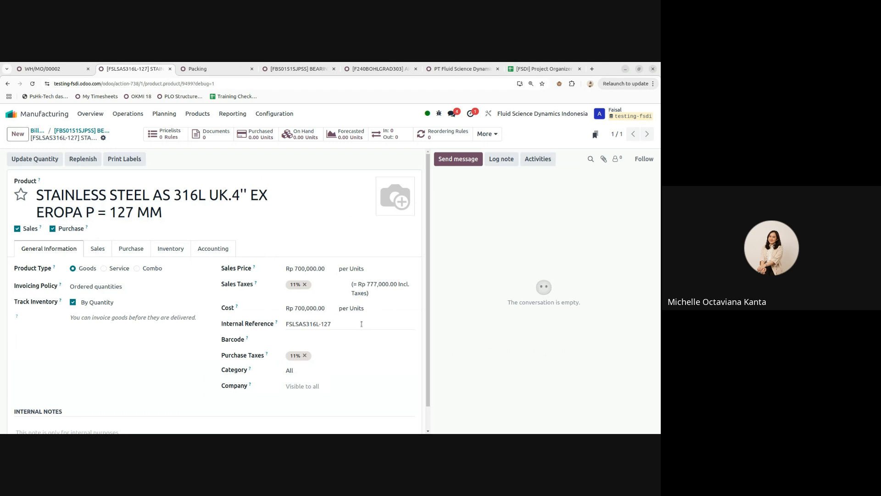
left_click_drag(361, 324, 259, 321)
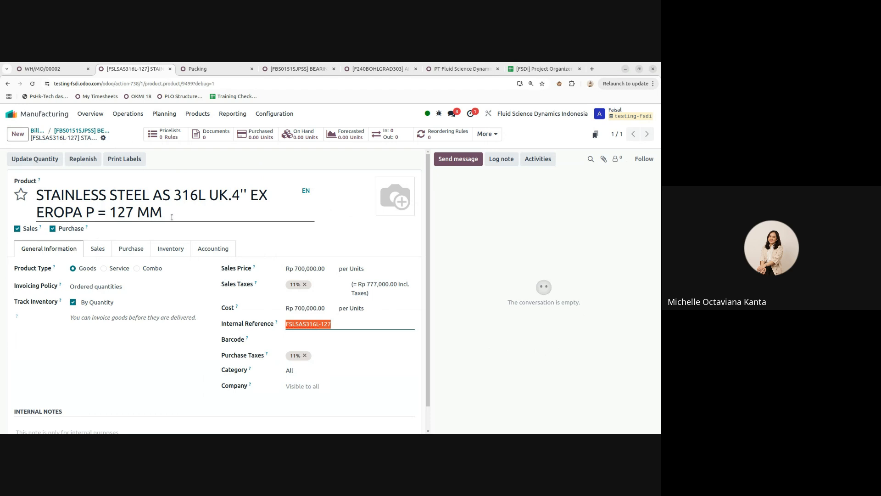
Step: Change the size in the product name from 4'' to 5'' and save
left_click(238, 197)
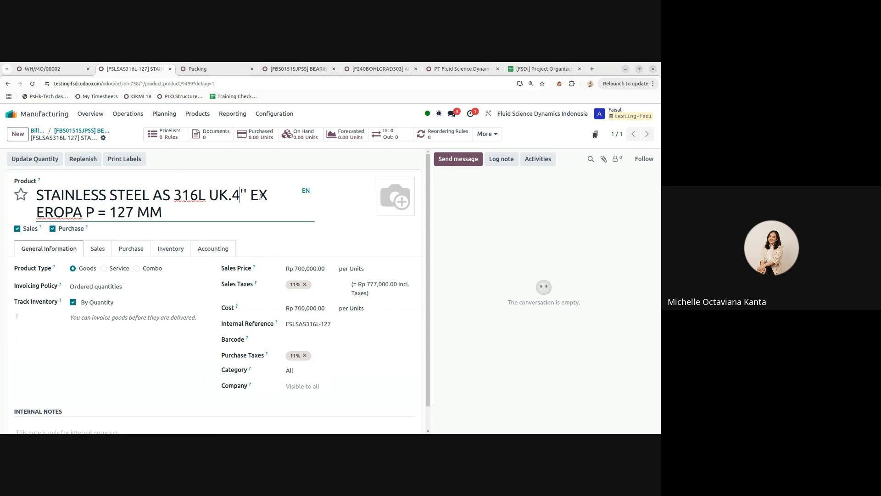
key("BackSpace")
type("5")
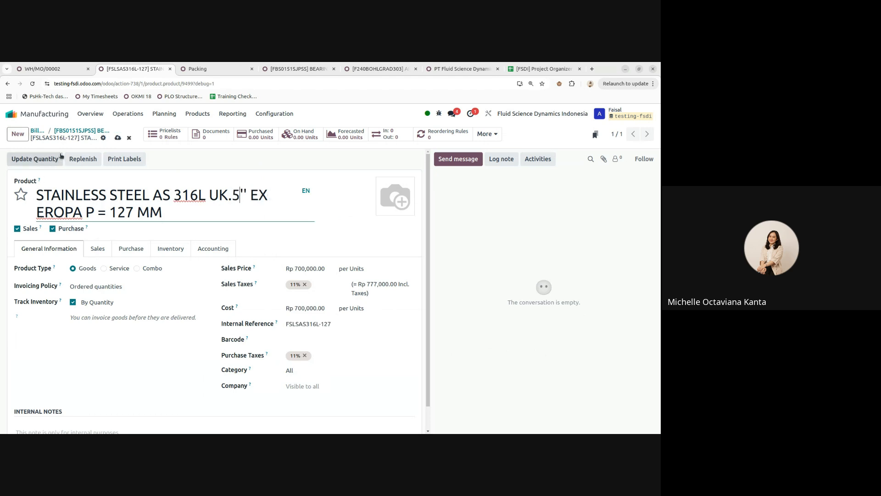
left_click(118, 138)
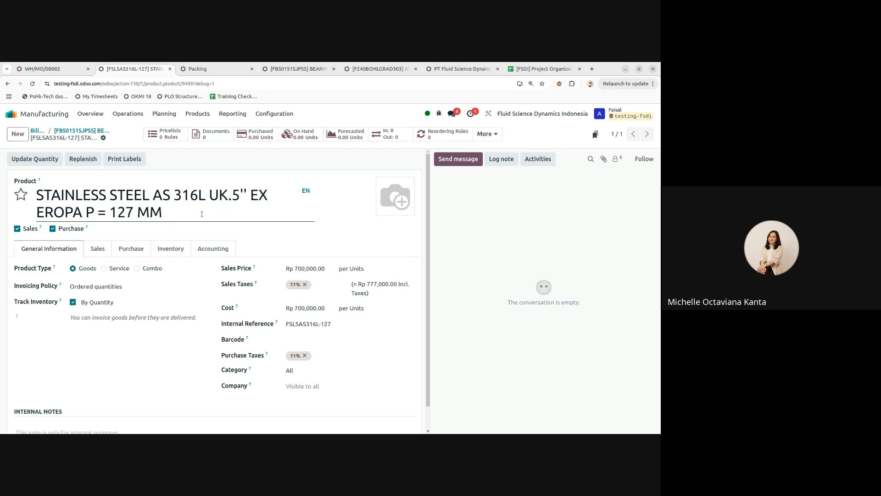
Step: Replace AS with ROUNDBAR in the name and set the internal reference to FSSRB316L-127
left_click_drag(173, 192, 156, 193)
type("ROUNDBAR")
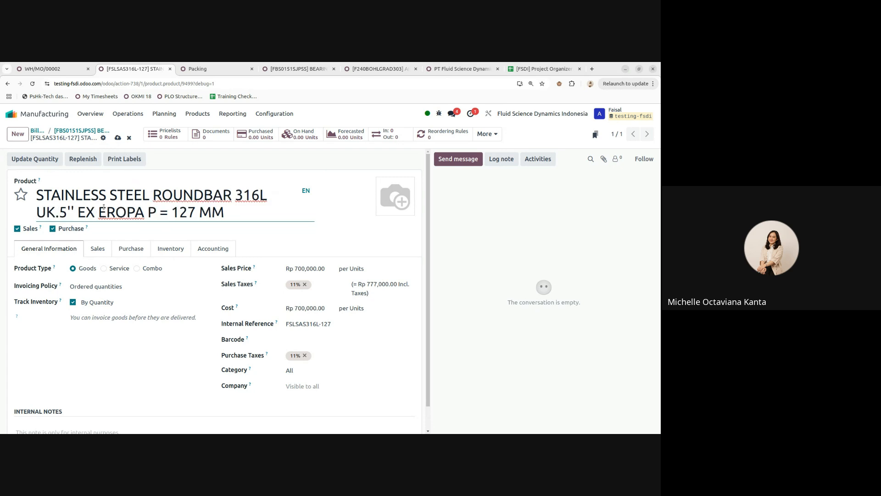
left_click(307, 324)
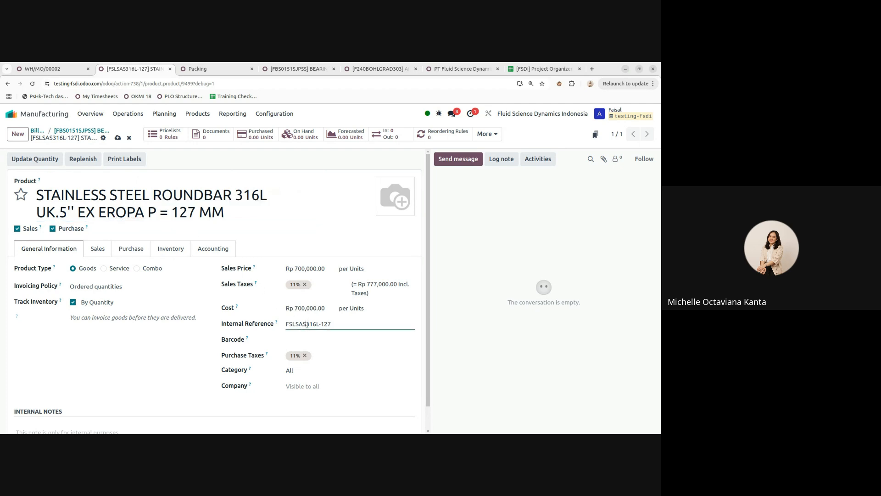
key("shift+Left")
key("shift+Left")
type("RB")
left_click(118, 138)
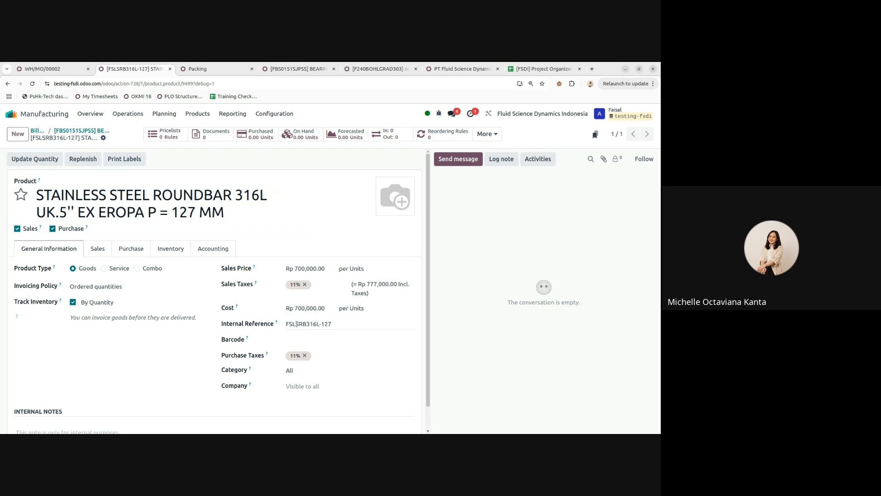
left_click(296, 324)
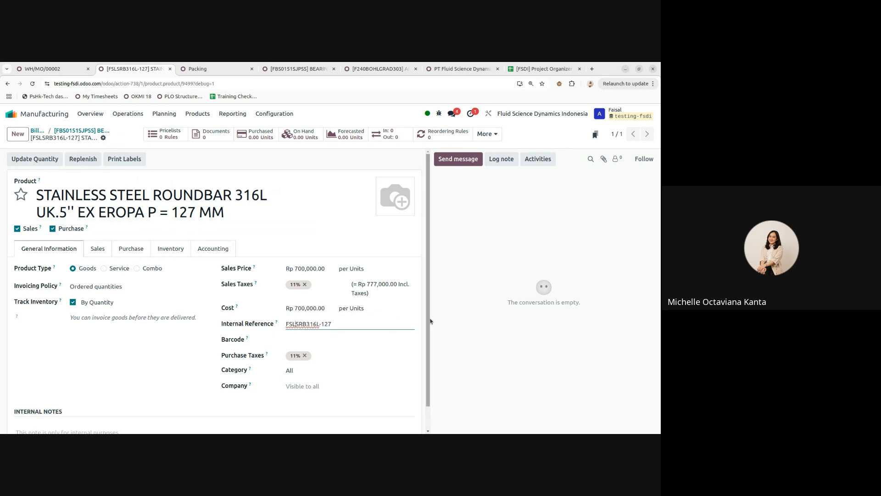
key("BackSpace")
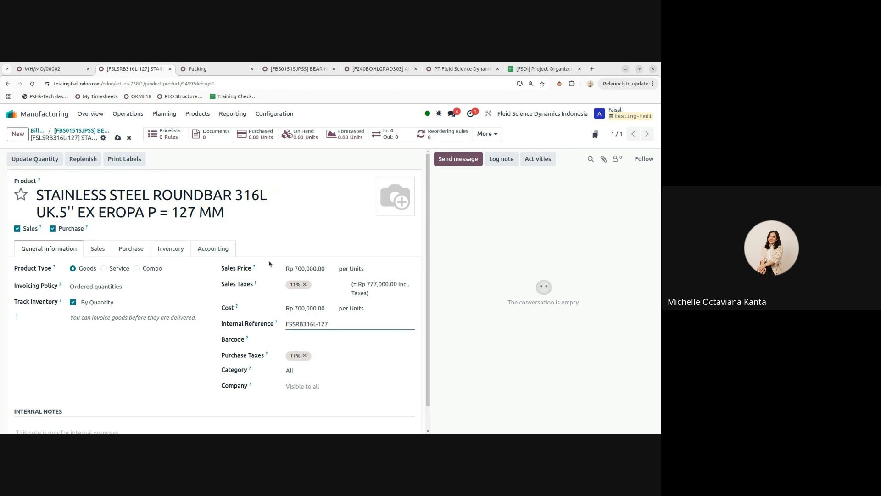
left_click(118, 138)
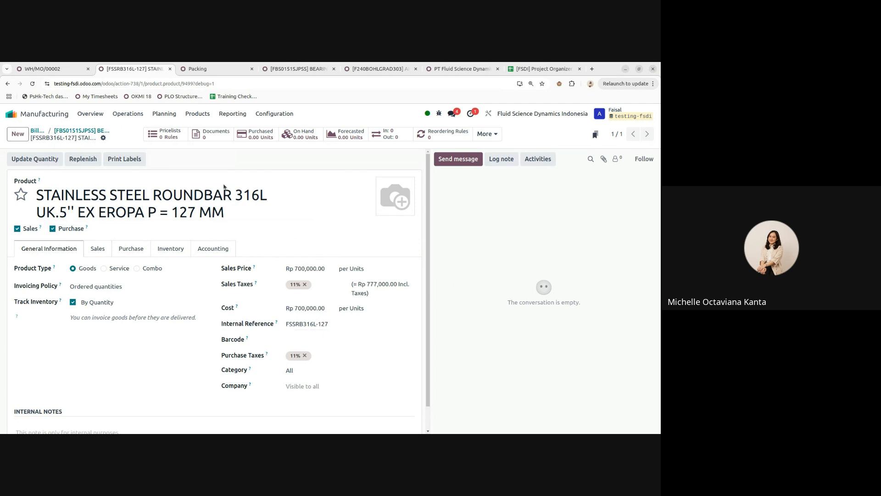
Step: Start the product name with 'Round Bar,' and shorten STAINLESS STEEL to SS
left_click_drag(225, 212, 62, 202)
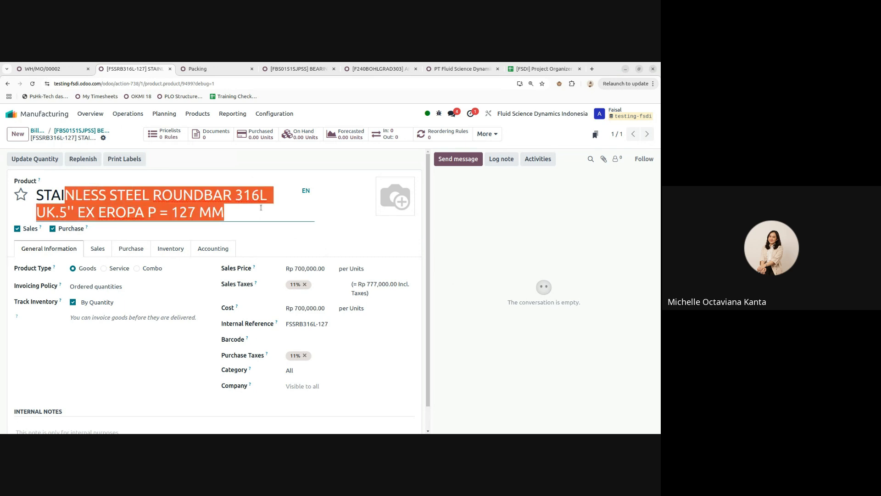
left_click(125, 197)
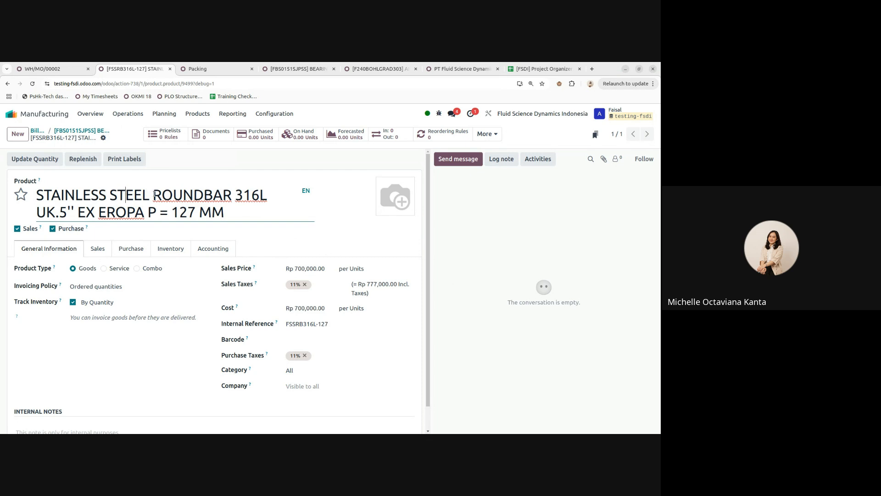
left_click_drag(154, 195, 229, 199)
key("ctrl+c")
key("BackSpace")
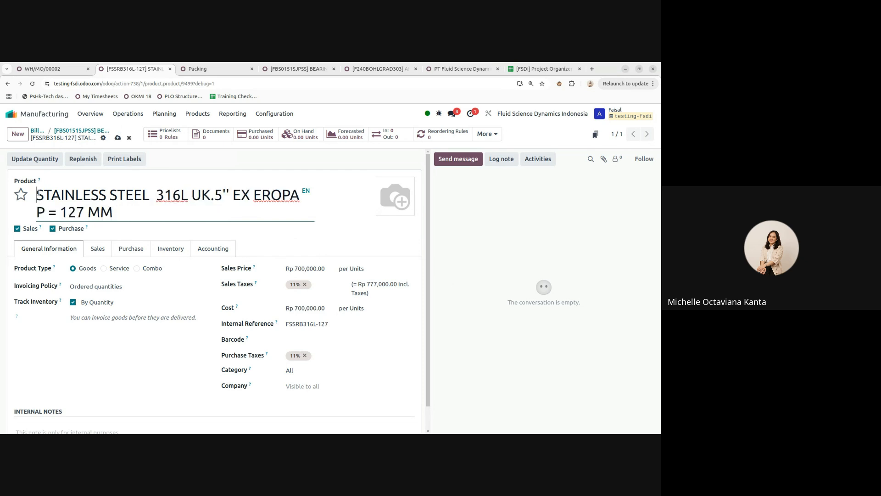
key("ctrl+v")
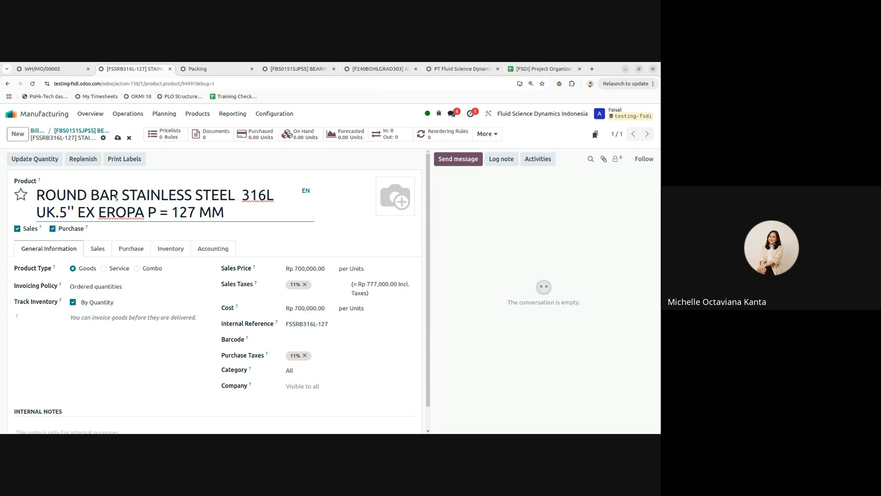
left_click_drag(118, 195, 42, 197)
type("ount")
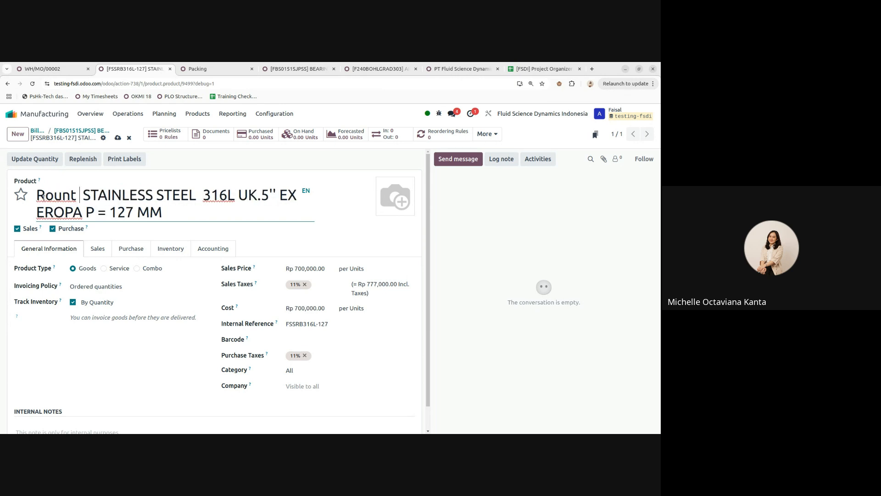
key("BackSpace")
type("d Bar")
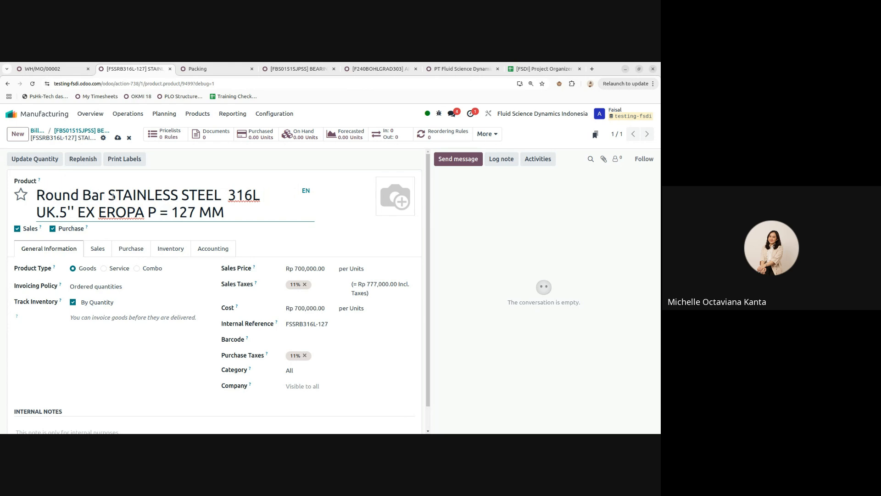
type(",")
key("Right")
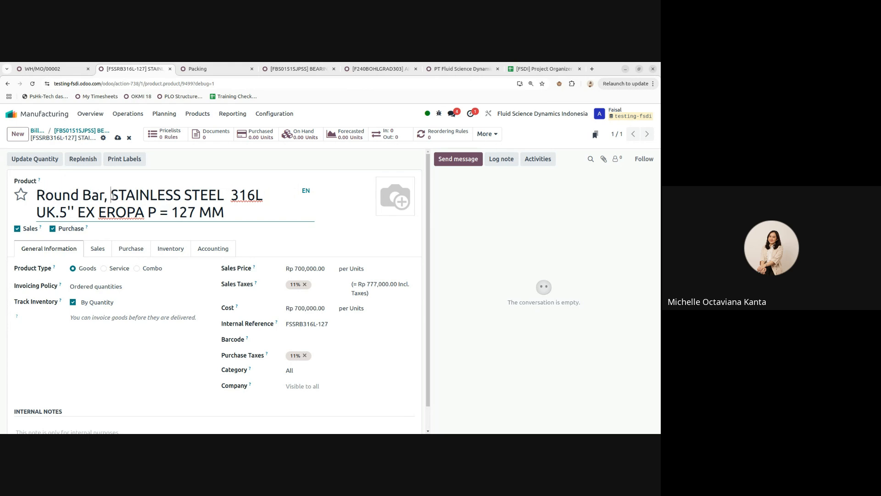
key("shift+Right")
key("shift+Right")
key("shift+Right")
key("shift+Right")
key("shift+Right")
key("shift+Right")
key("shift+Right")
key("shift+Right")
key("shift+Right")
key("shift+Right")
key("shift+Right")
key("shift+Right")
key("shift+Right")
key("shift+Right")
key("shift+Right")
key("shift+Right")
key("shift+Right")
key("shift+Right")
key("shift+Right")
key("shift+Right")
key("shift+Right")
key("shift+Left")
key("shift+Left")
key("shift+Left")
key("shift+Left")
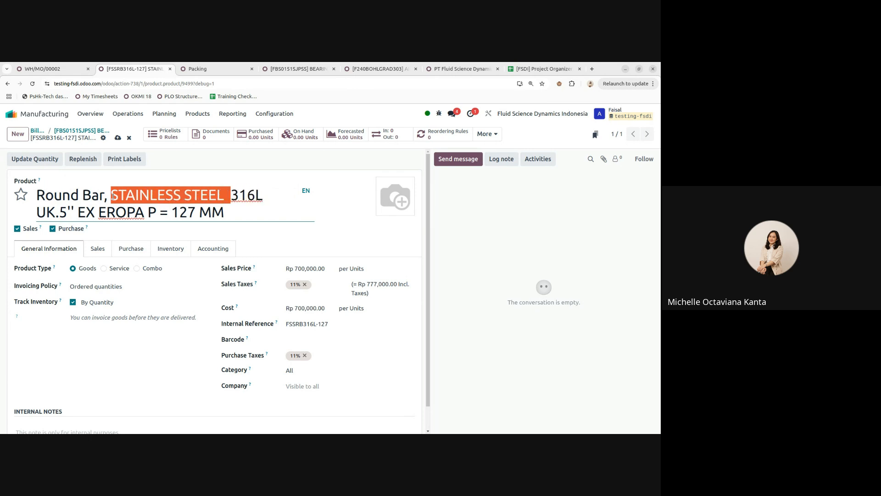
type("SS")
Step: Finish the name as 'Round Bar, SS316L, Size 5'' (Ex Valbruna)', removing leftover text, and save
key("Right")
key("Right")
key("Right")
key("Right")
key("Right")
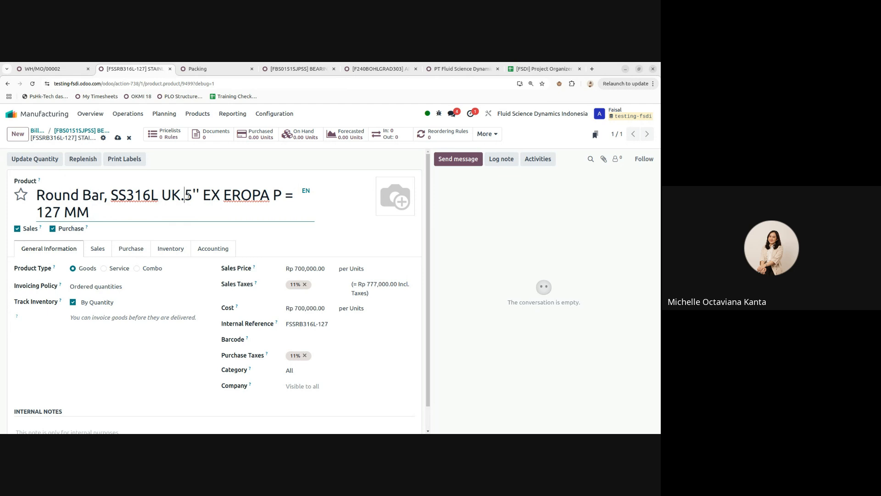
key("Delete")
key("Delete")
key("Delete")
key("BackSpace")
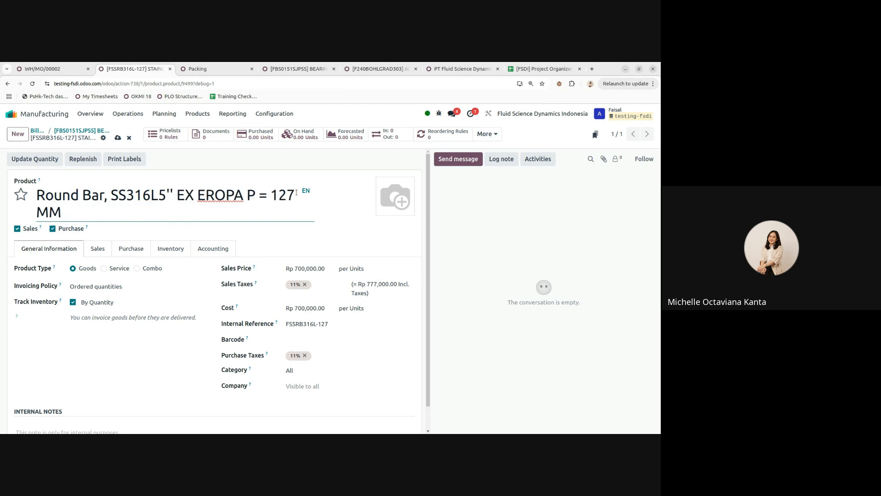
type(", Size")
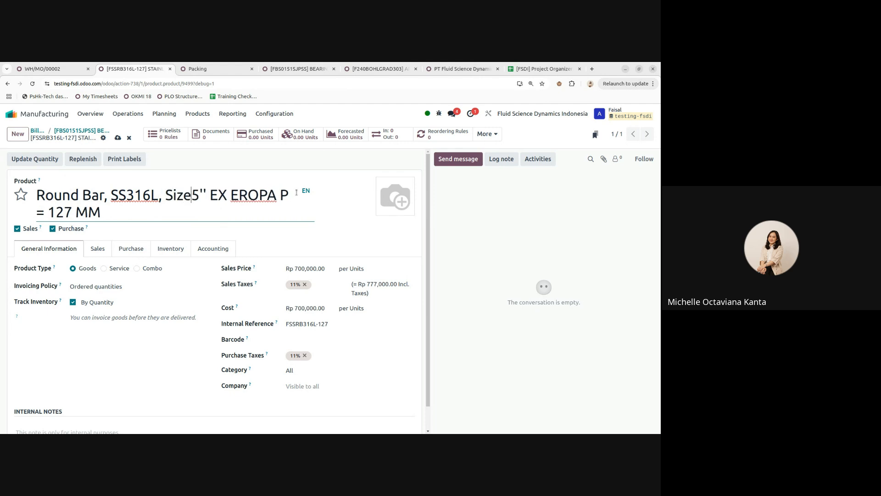
key("Right")
key("Right")
key("Right")
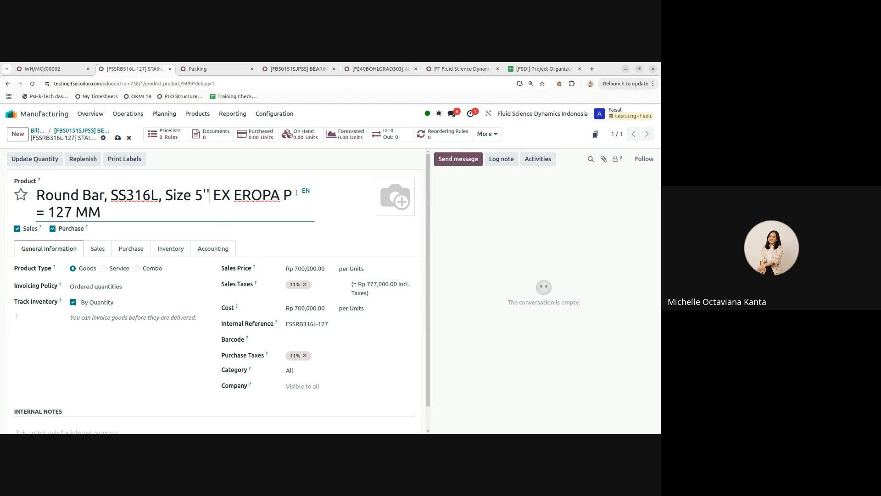
type("(")
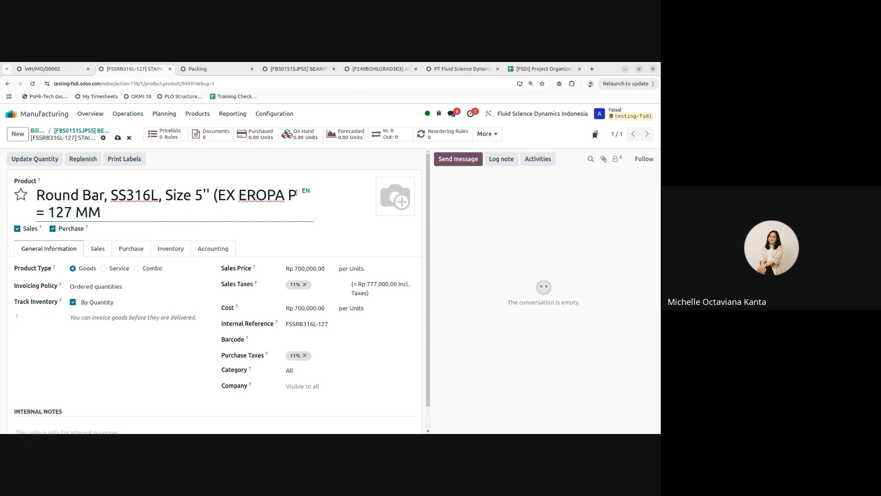
key("Right")
key("Right")
key("Right")
type("F")
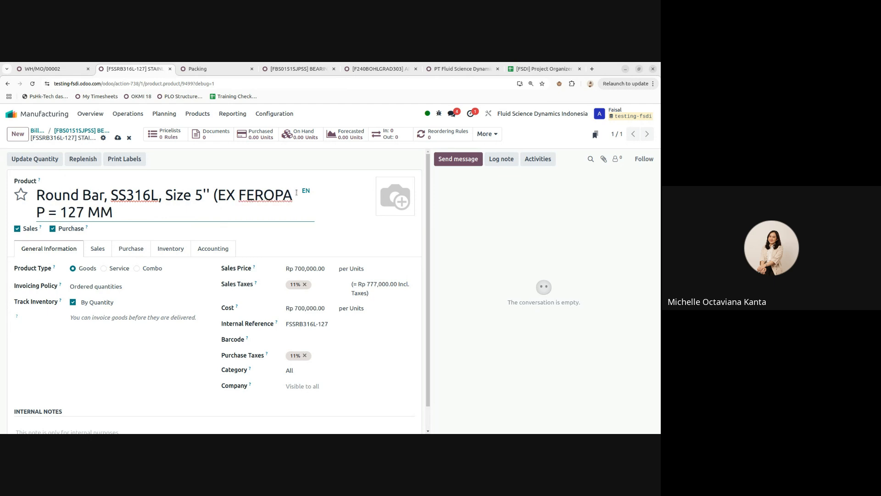
key("BackSpace")
key("BackSpace")
key("BackSpace")
type("x Fal")
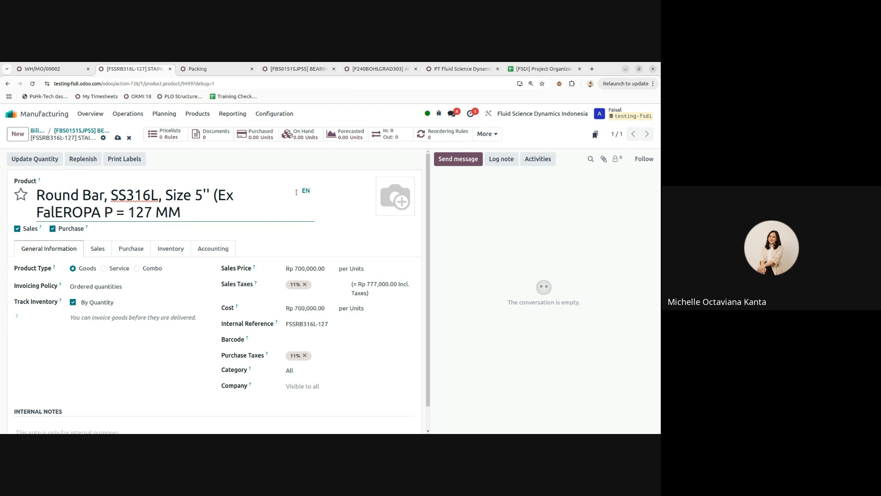
key("BackSpace")
key("BackSpace")
key("BackSpace")
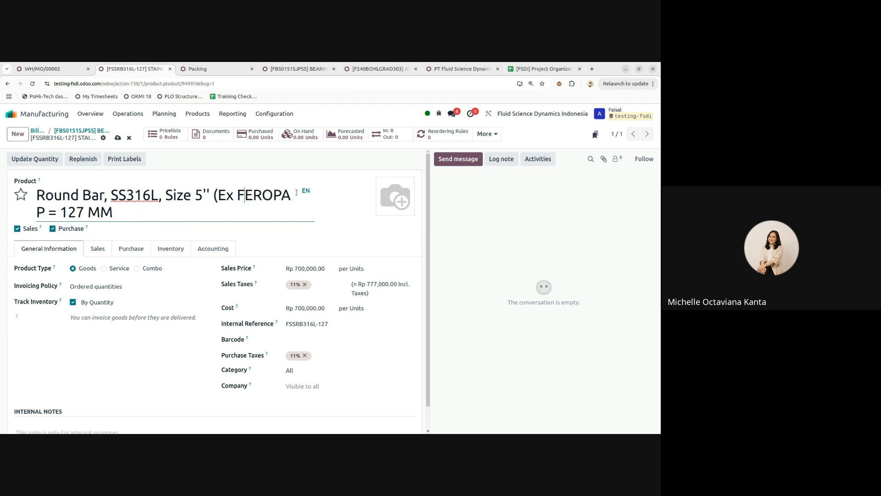
type("Valbruna")
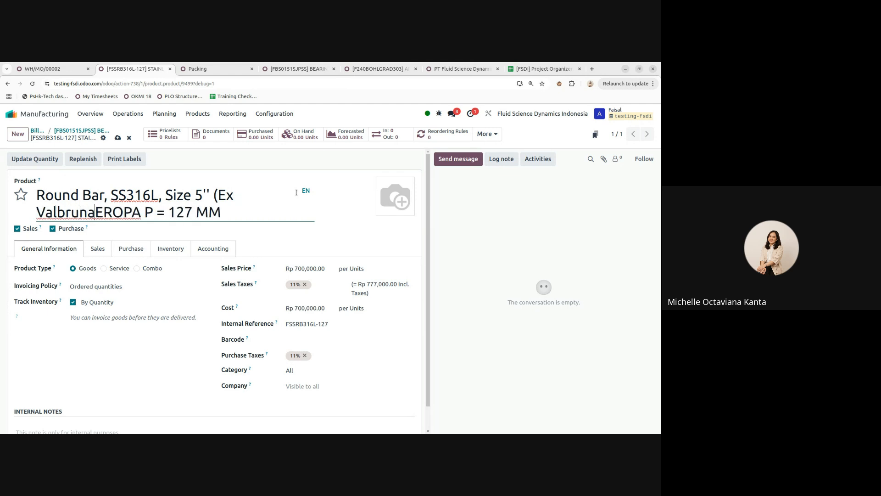
type(")")
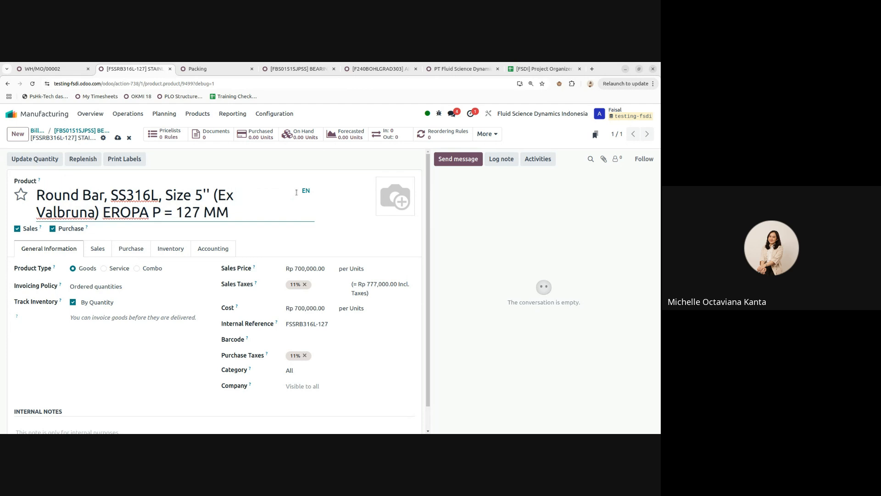
key("Left")
key("Right")
key("Right")
key("Right")
key("Right")
key("Right")
key("Right")
key("Right")
key("Right")
key("Right")
key("Right")
key("Right")
key("Right")
key("Right")
key("Right")
key("Right")
key("Right")
key("shift+Left")
key("shift+Left")
key("shift+Left")
key("shift+Left")
key("shift+Left")
key("shift+Left")
key("shift+Left")
key("shift+Left")
key("shift+Left")
key("shift+Left")
key("shift+Left")
key("shift+Left")
key("shift+Left")
key("shift+Left")
key("shift+Left")
key("shift+Left")
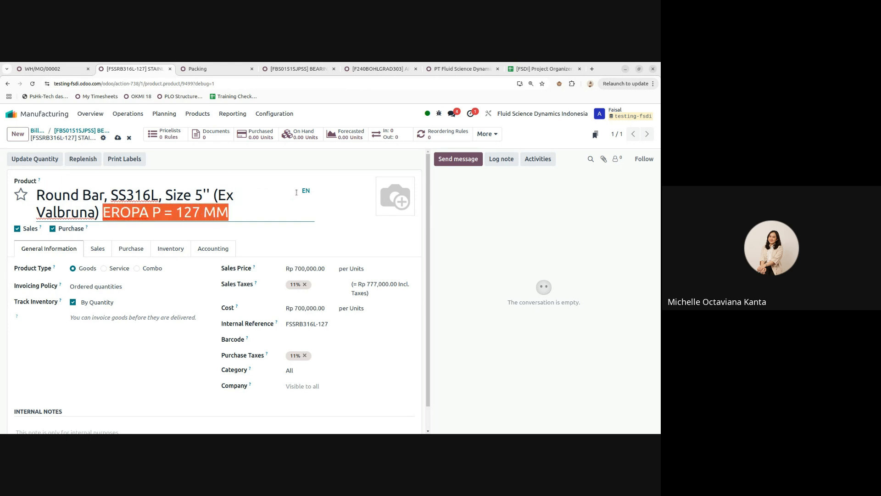
key("BackSpace")
key("BackSpace")
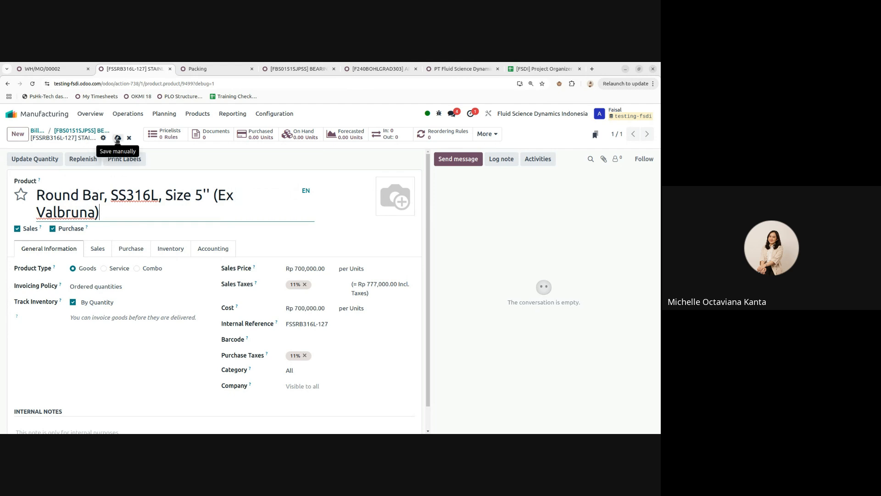
left_click(118, 138)
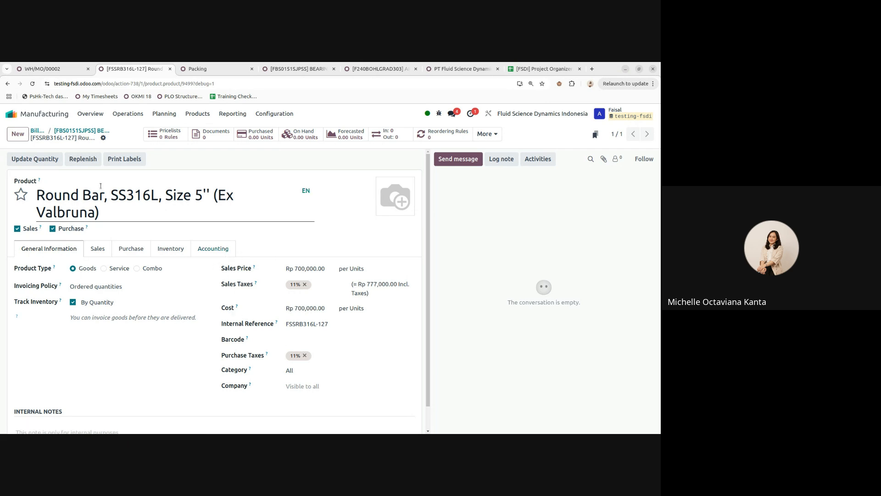
Step: Return to the Bearing Sleeve BoM, discard an empty component line, and select the Round Bar line
left_click(91, 132)
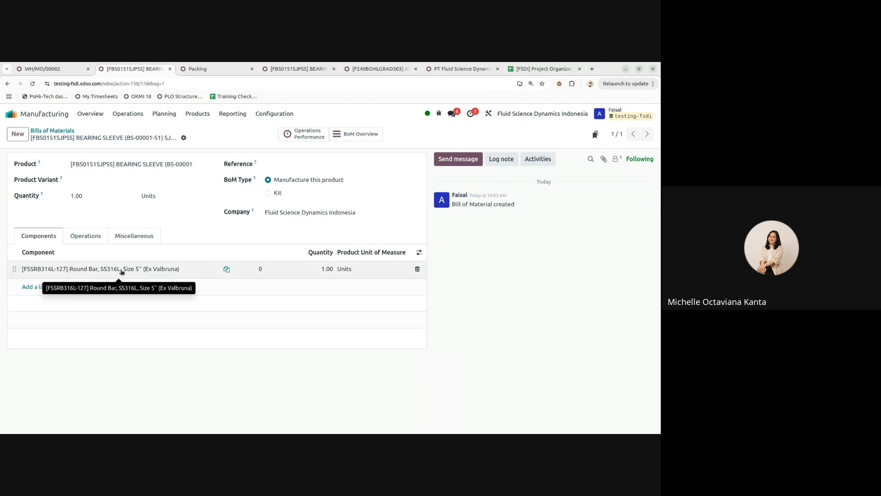
left_click(33, 287)
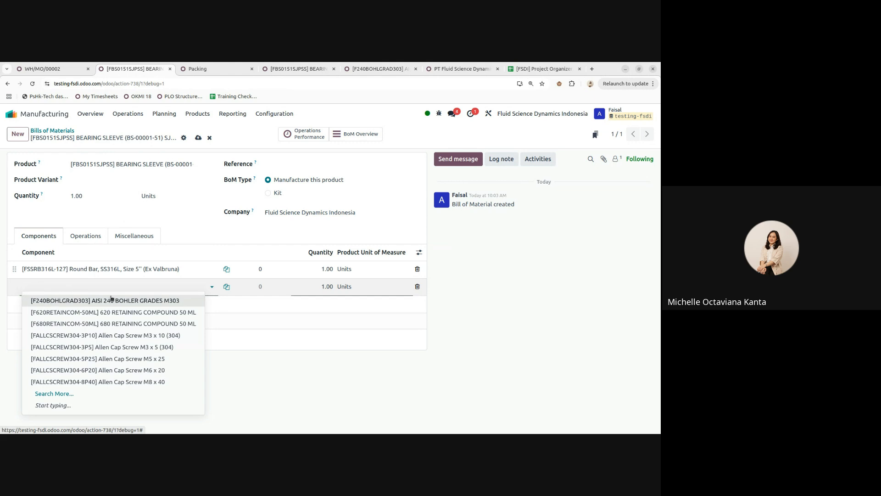
left_click(530, 318)
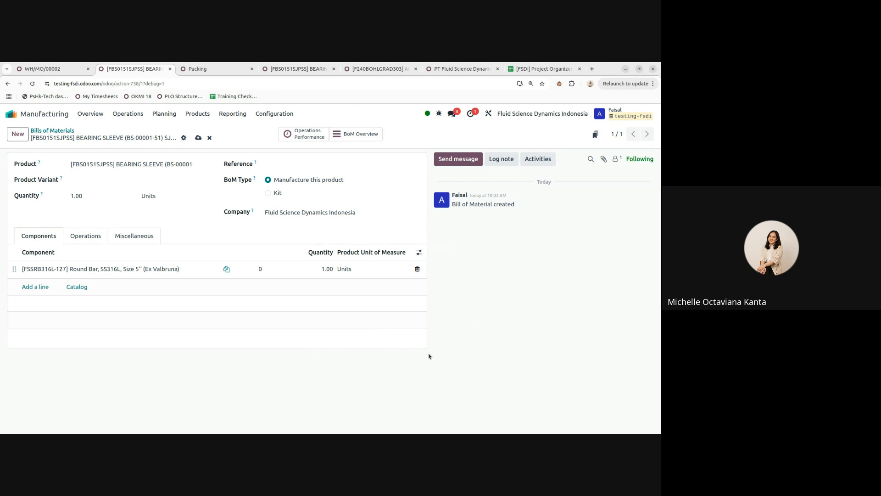
left_click(118, 269)
Step: Set the Round Bar's internal reference to TSSRB316L-127, save, and go back to the BoM
left_click(211, 270)
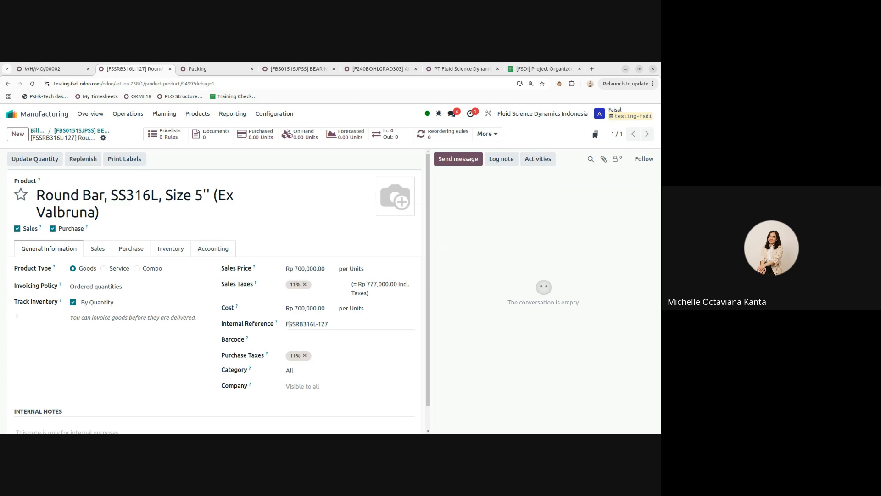
left_click_drag(290, 324, 284, 326)
type("T")
left_click(117, 137)
left_click(301, 387)
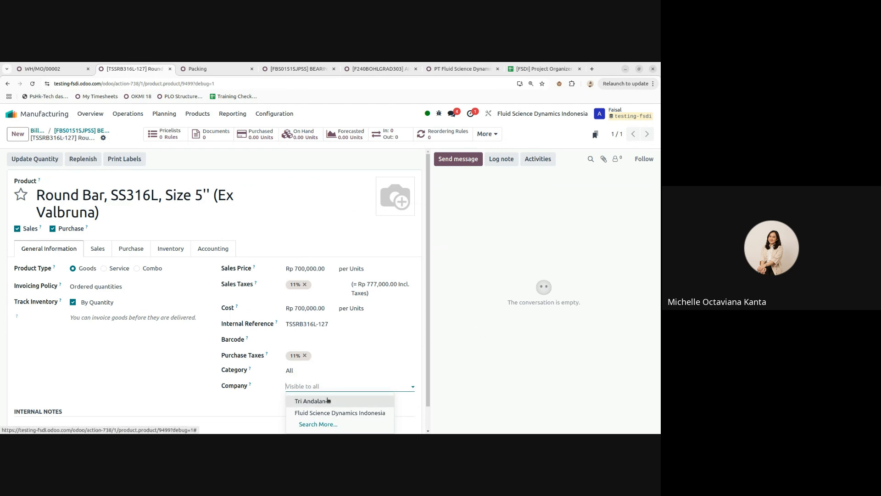
left_click(508, 365)
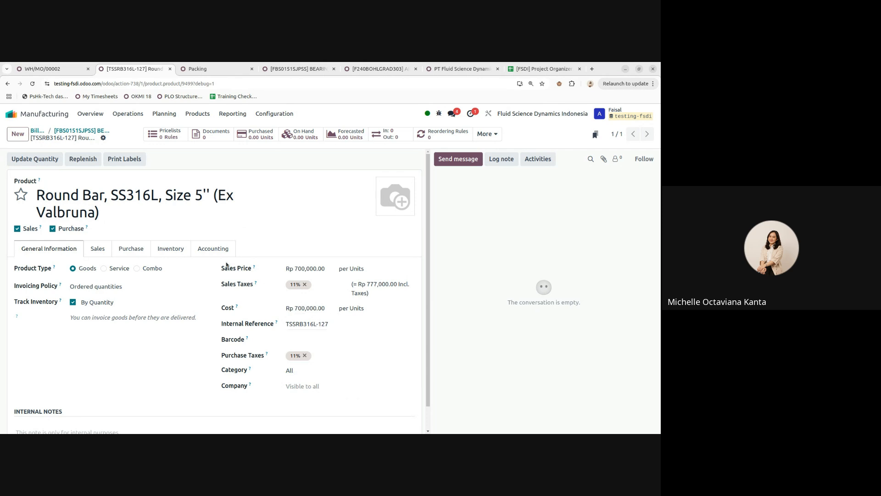
left_click(99, 131)
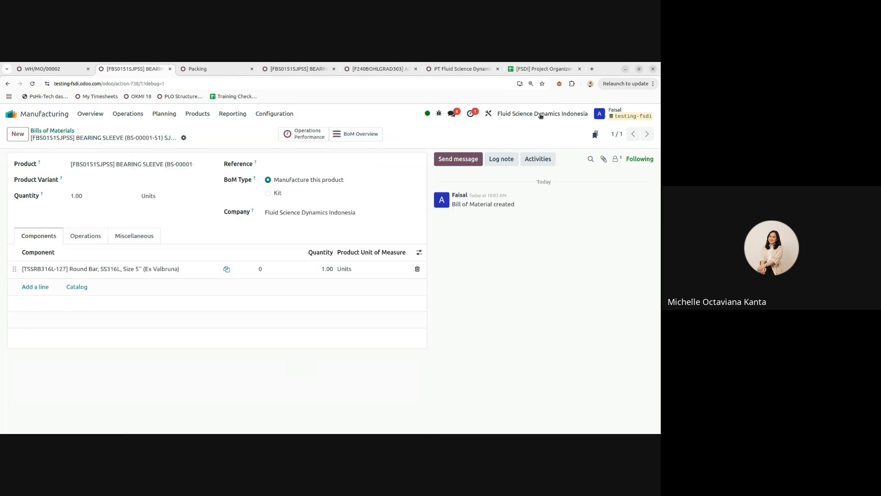
left_click(541, 114)
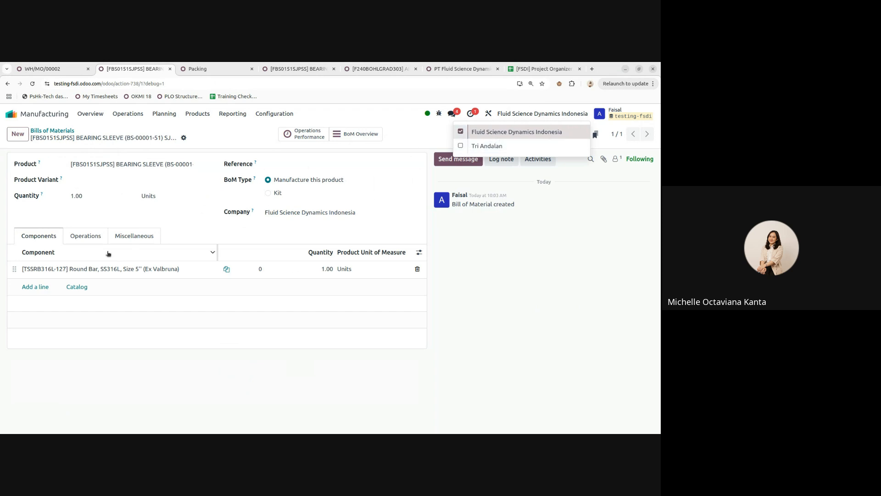
left_click(85, 235)
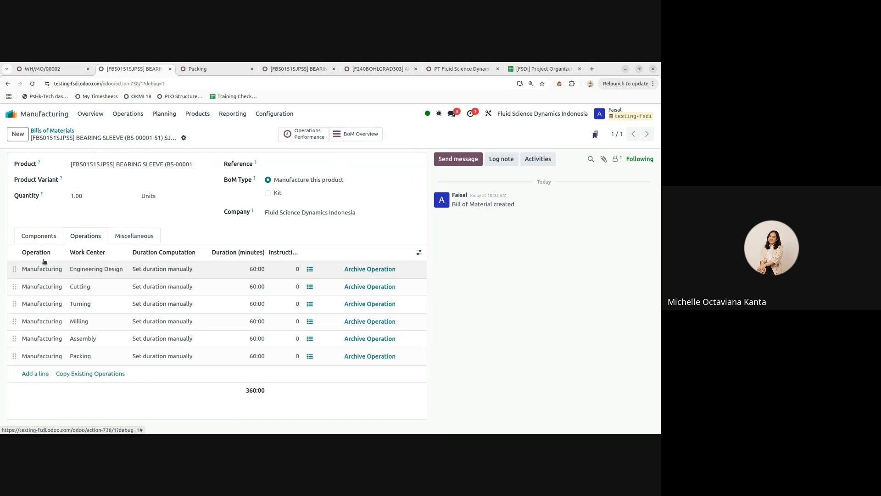
left_click(37, 239)
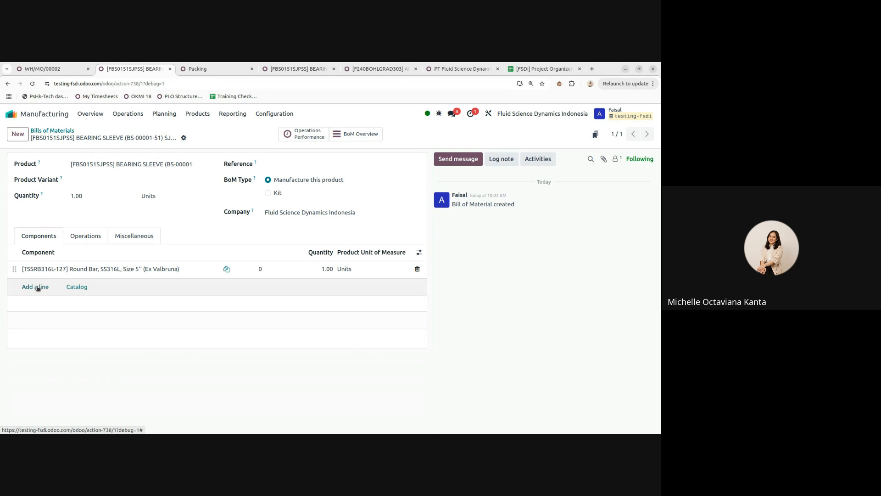
left_click(510, 117)
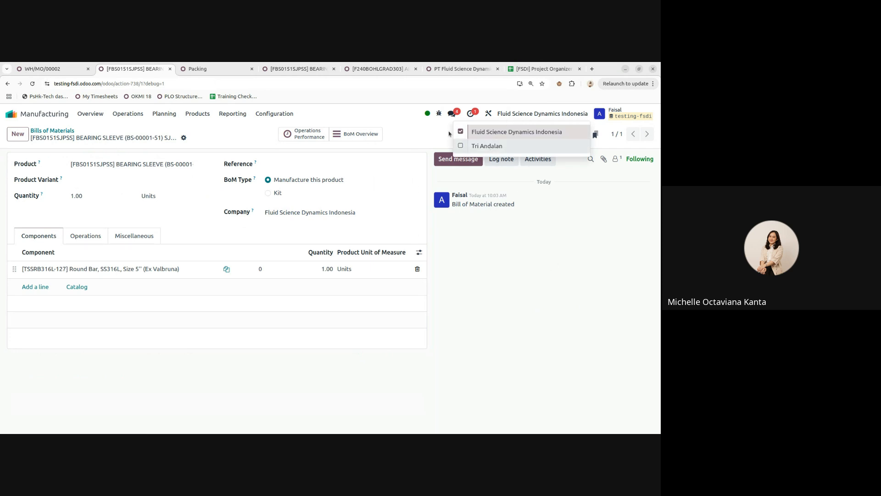
left_click(506, 118)
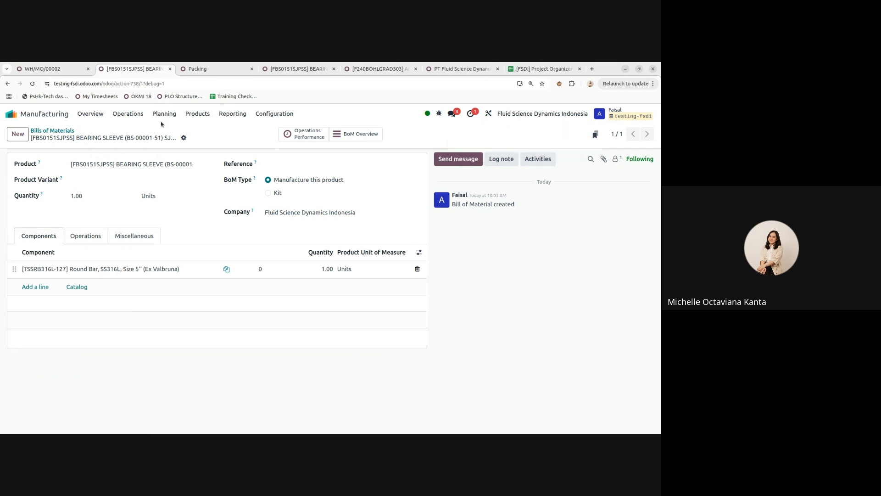
left_click(262, 68)
Step: Go to the Companies list via the Settings app
left_click(11, 113)
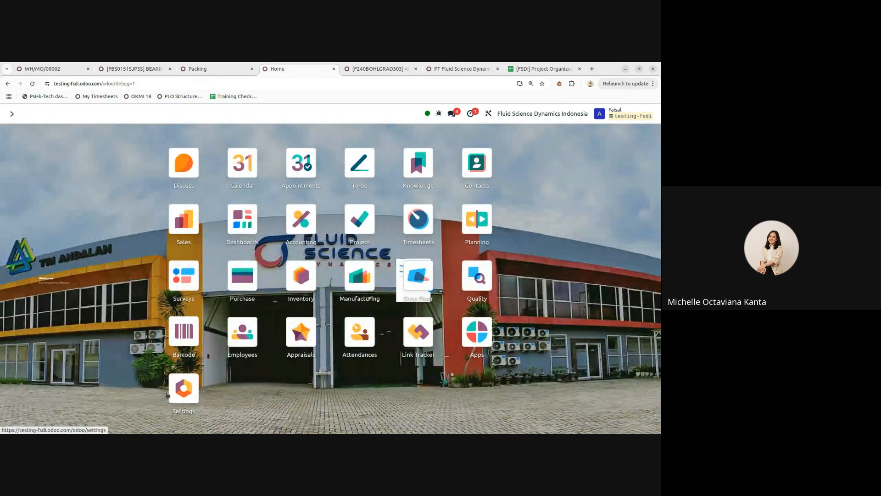
left_click(183, 389)
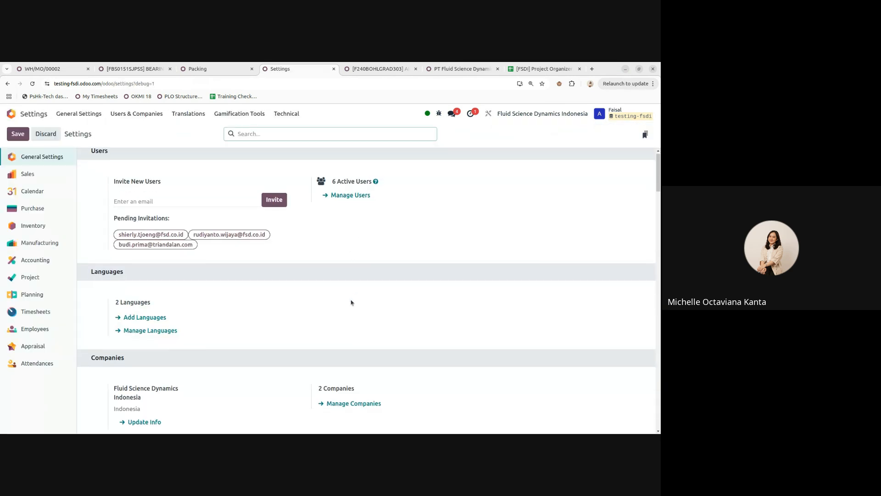
scroll(351, 302, "down", 1)
left_click(357, 368)
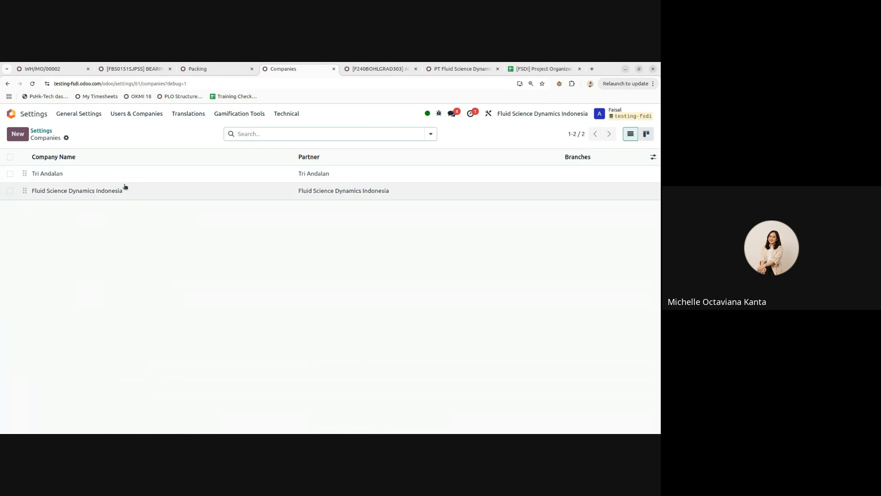
Step: Rename Tri Andalan to Tri Andalan Servindo, save, and return to the Companies list
left_click(118, 173)
triple_click(116, 177)
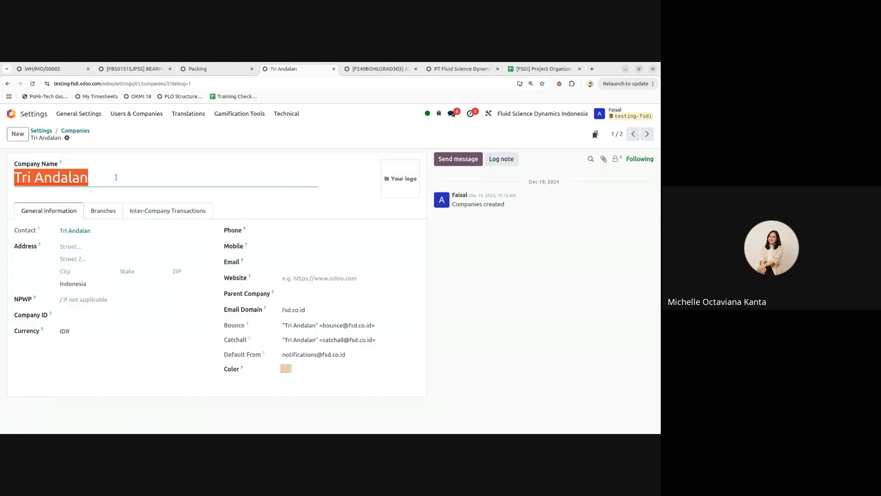
left_click(116, 177)
type("Serv")
type("indo")
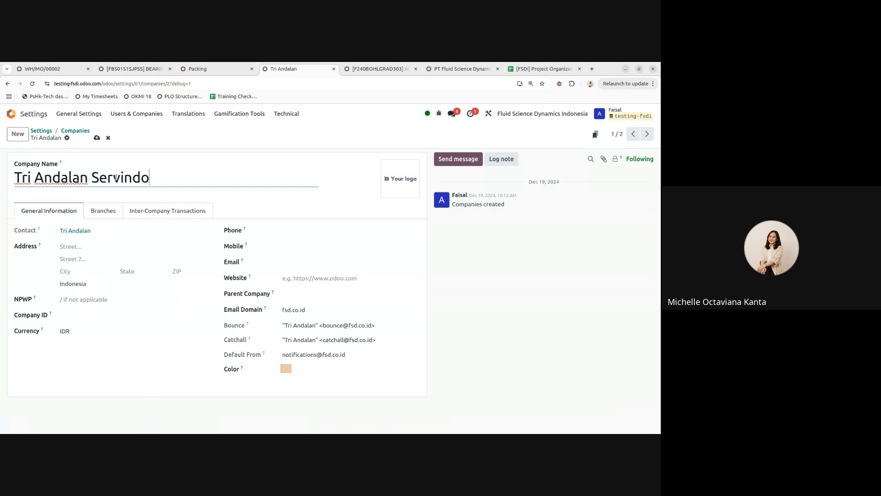
left_click(100, 138)
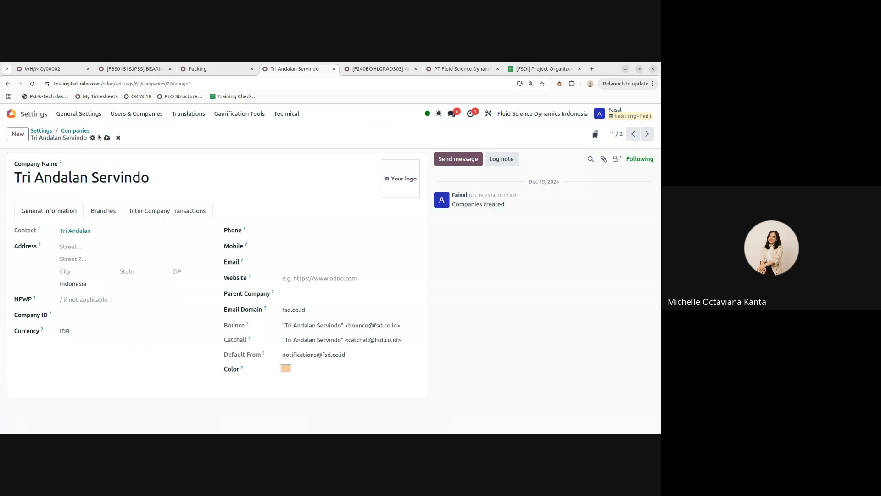
left_click(107, 137)
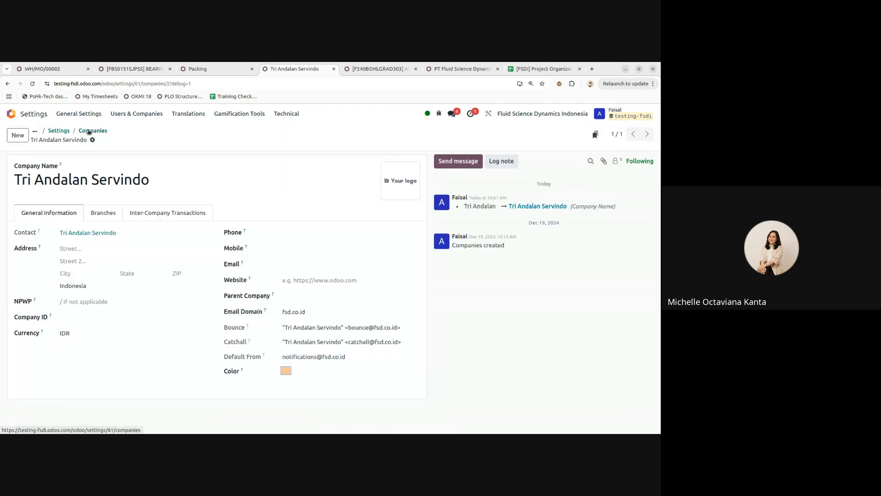
left_click(89, 132)
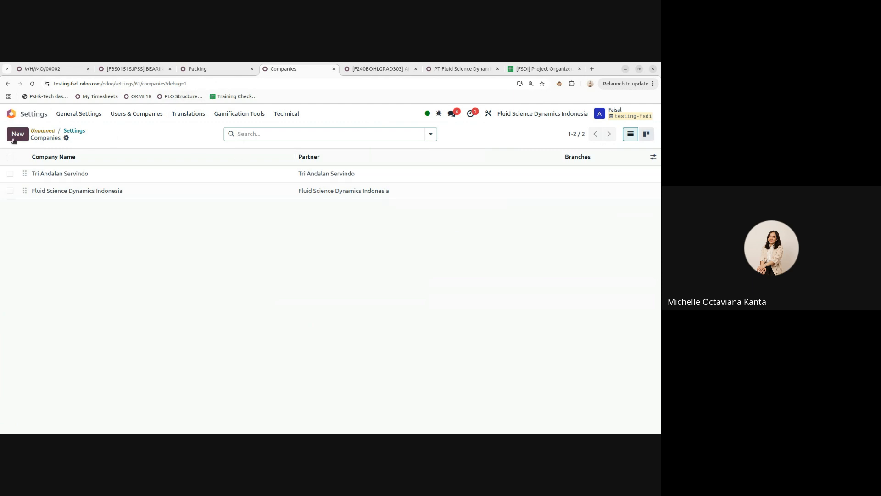
Step: Create and save Endurance Lift Dynamics Indonesia, accepting the pricing-plan change, then start another company
left_click(17, 135)
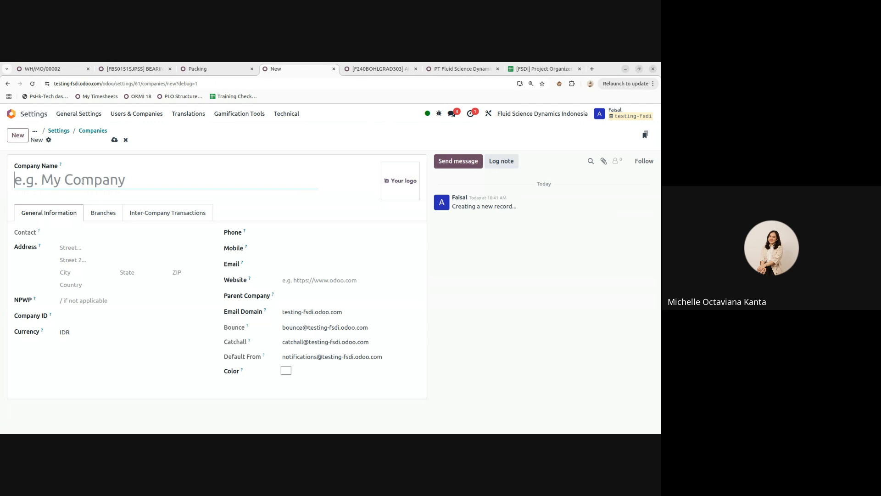
type("Endurance L")
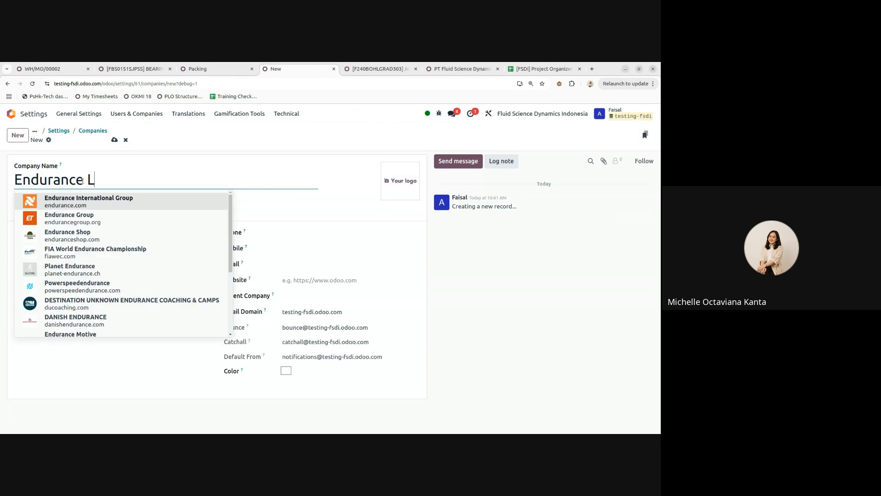
type("if")
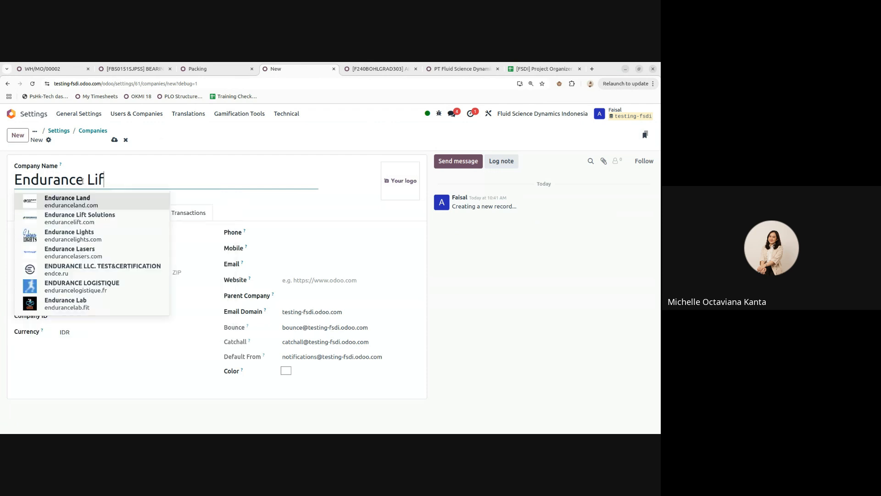
type("t Dynamics Indon")
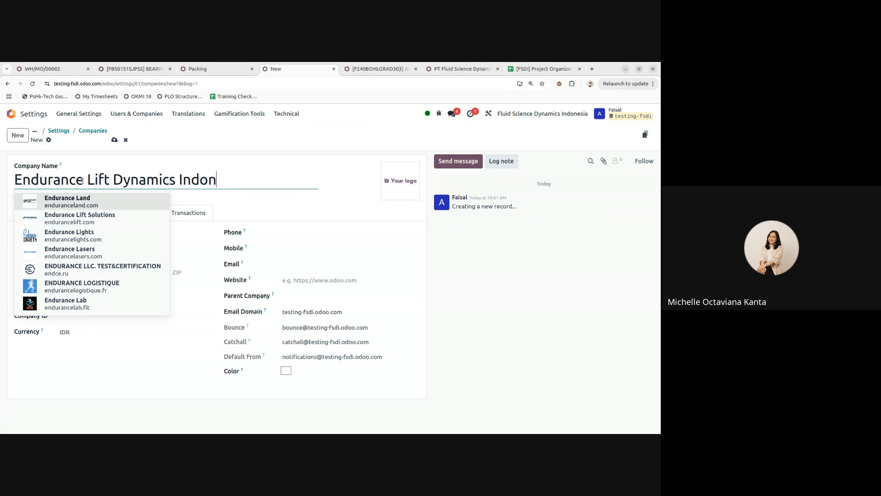
type("esia")
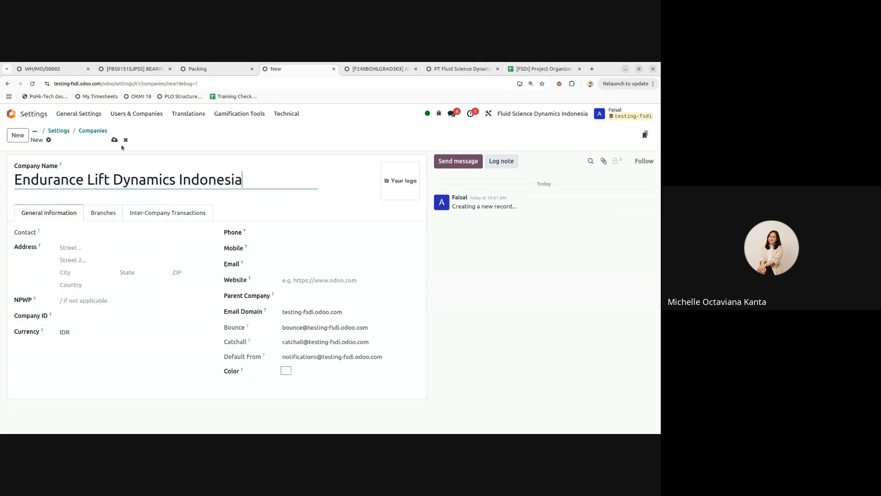
left_click(145, 139)
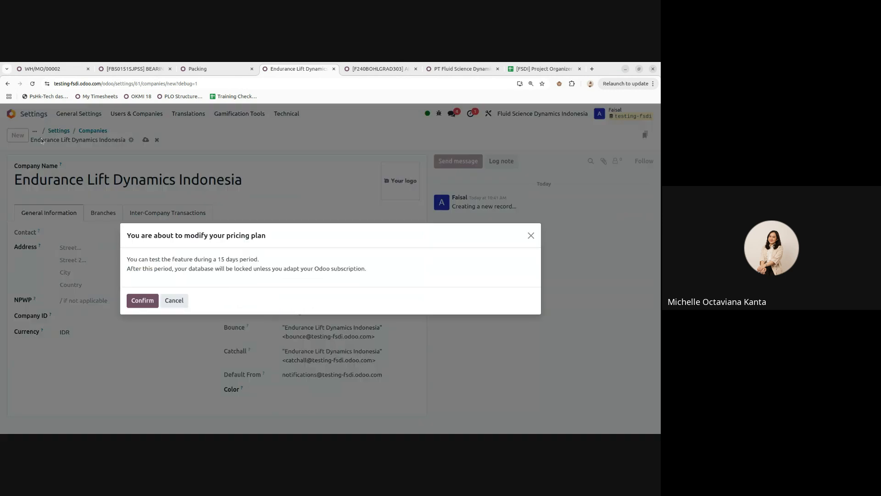
left_click(142, 300)
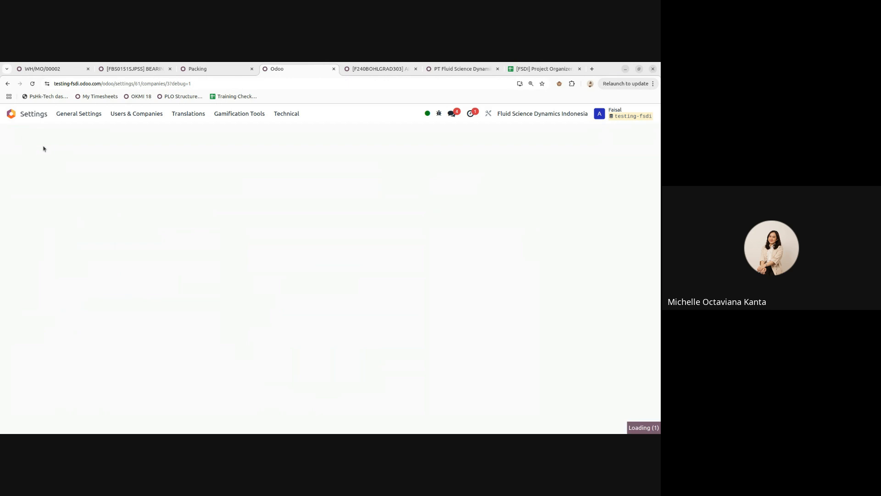
left_click(18, 135)
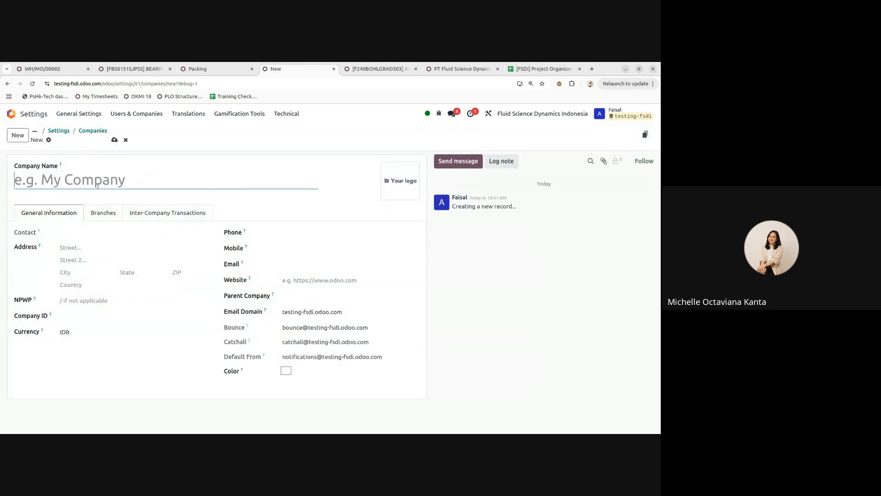
Step: Save a new company named 'FSD Skies Digital', accepting the pricing plan change
type("FSD")
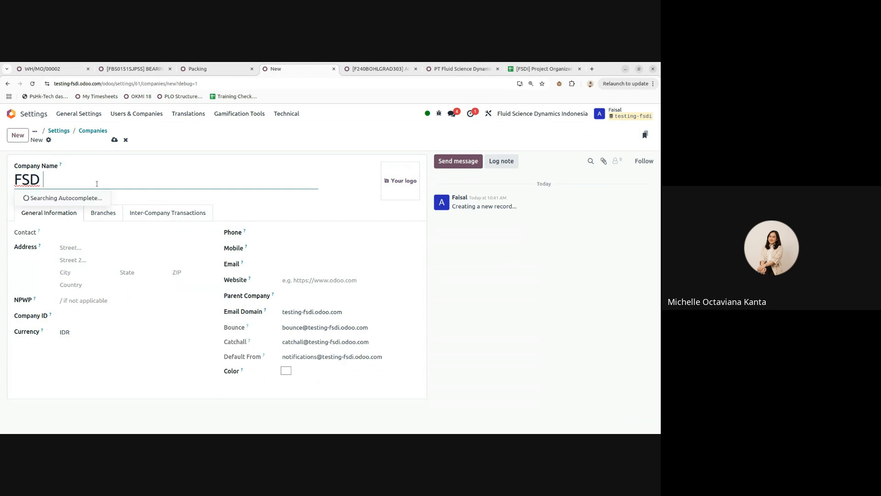
type(" Skie")
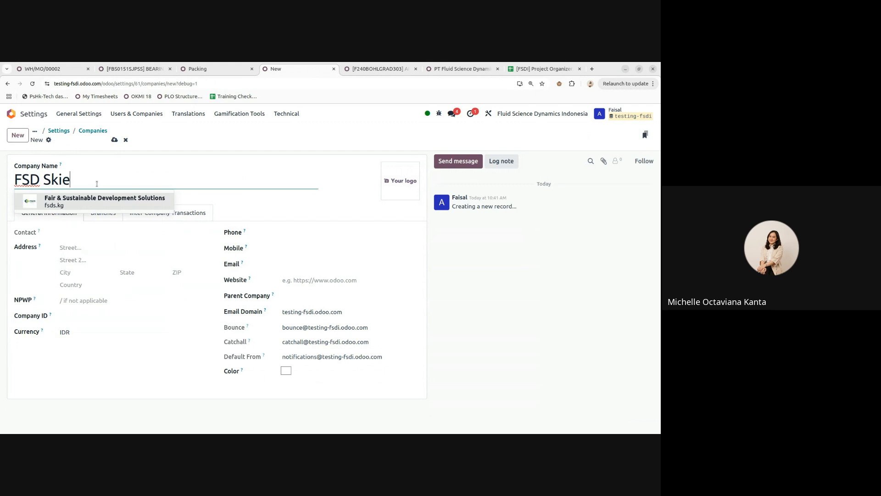
type("s Digital")
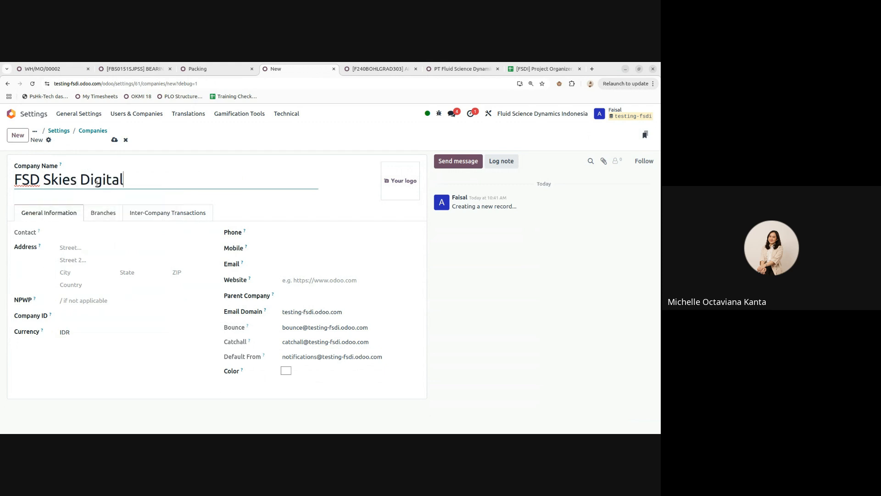
left_click(114, 140)
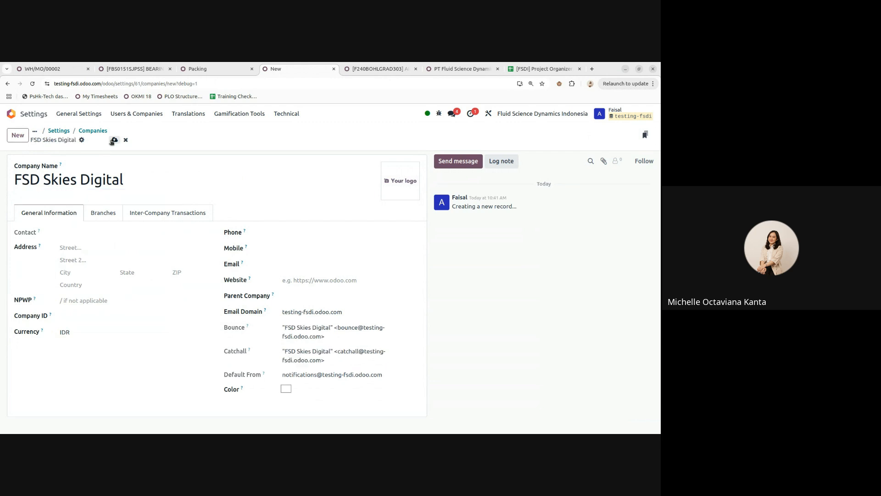
left_click(140, 302)
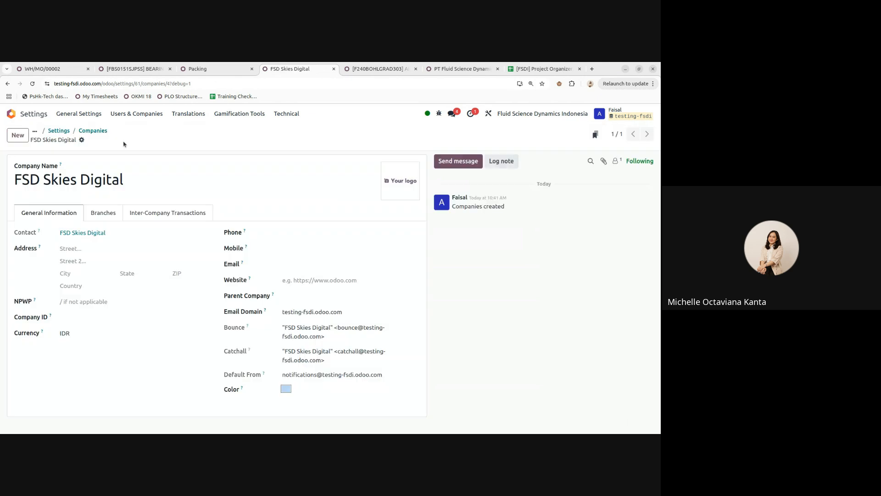
Step: Verify four companies are listed and available to switch to, then return to the Bearing Sleeve BoM
left_click(93, 132)
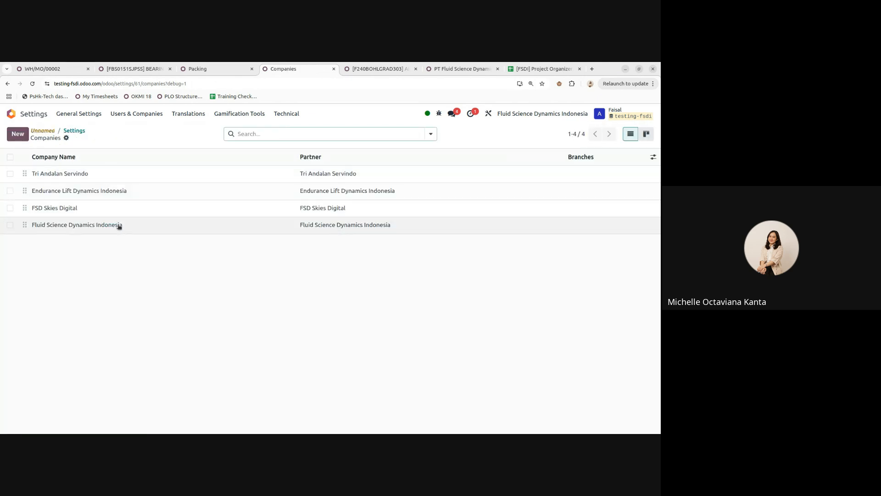
left_click(533, 118)
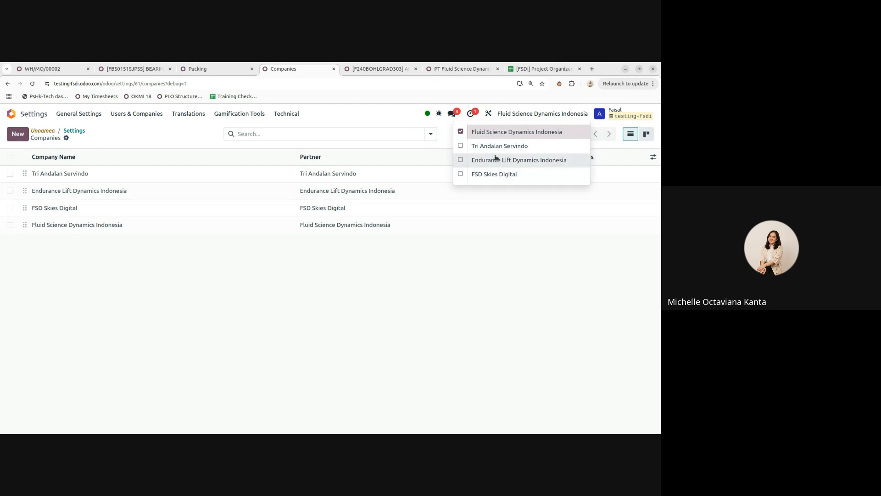
left_click(441, 300)
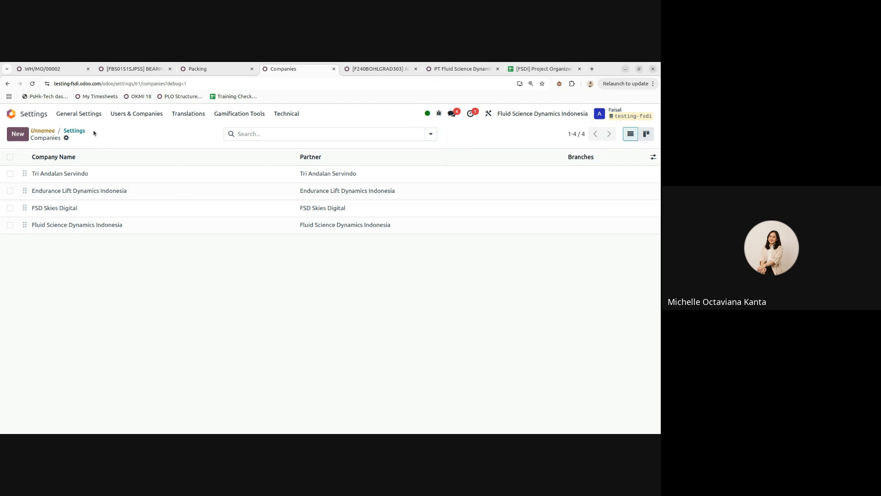
left_click(133, 69)
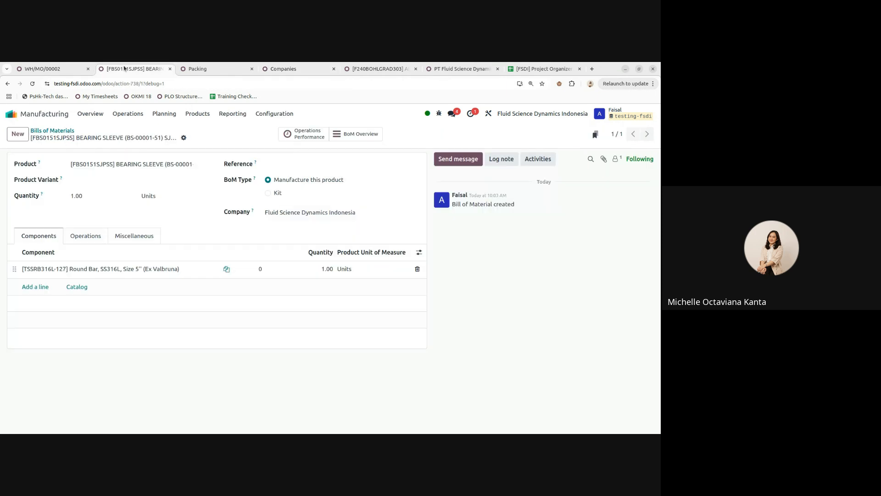
left_click(36, 287)
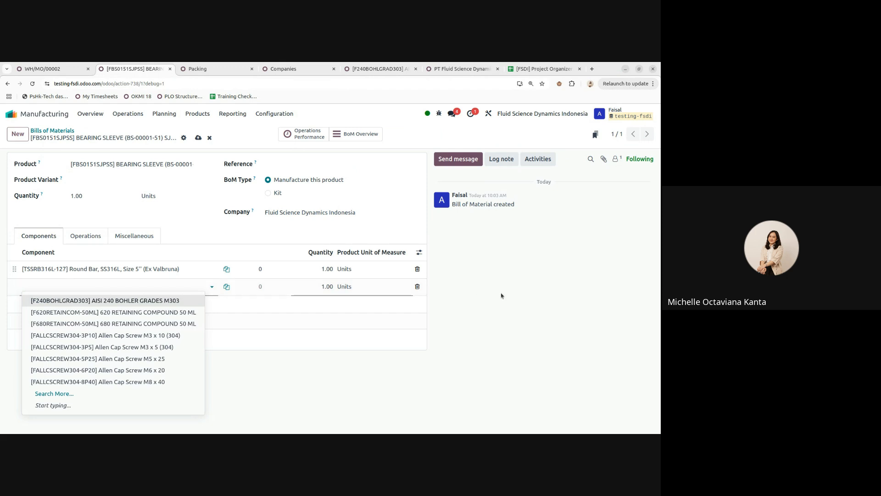
left_click(198, 290)
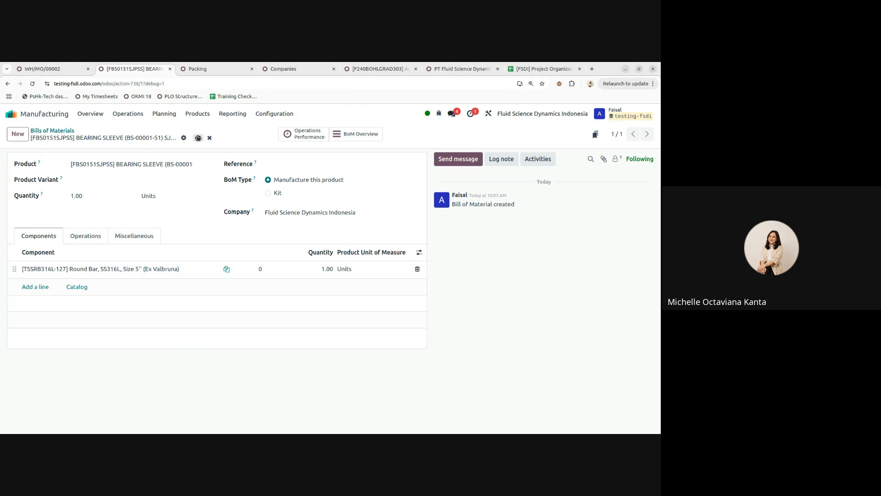
left_click(177, 166)
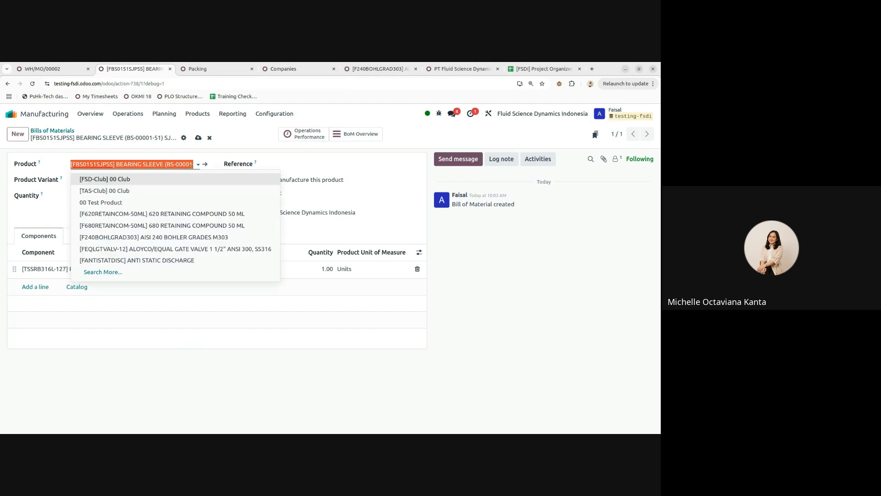
left_click(206, 164)
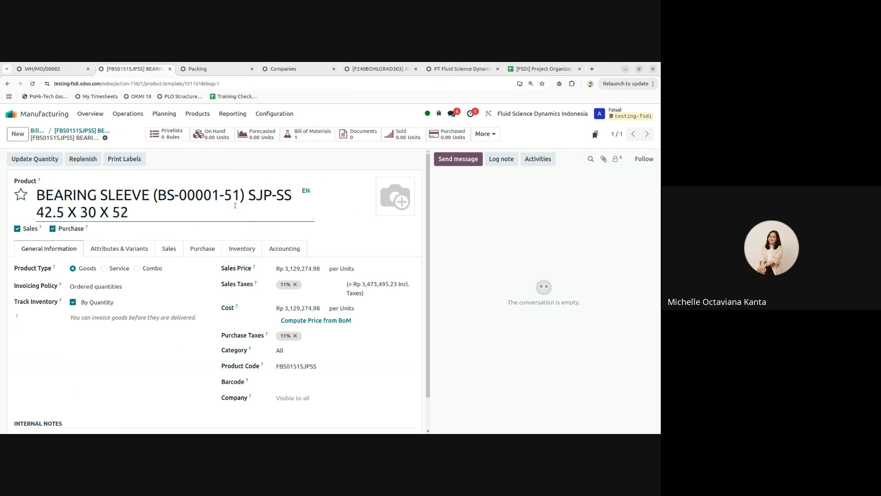
left_click(84, 131)
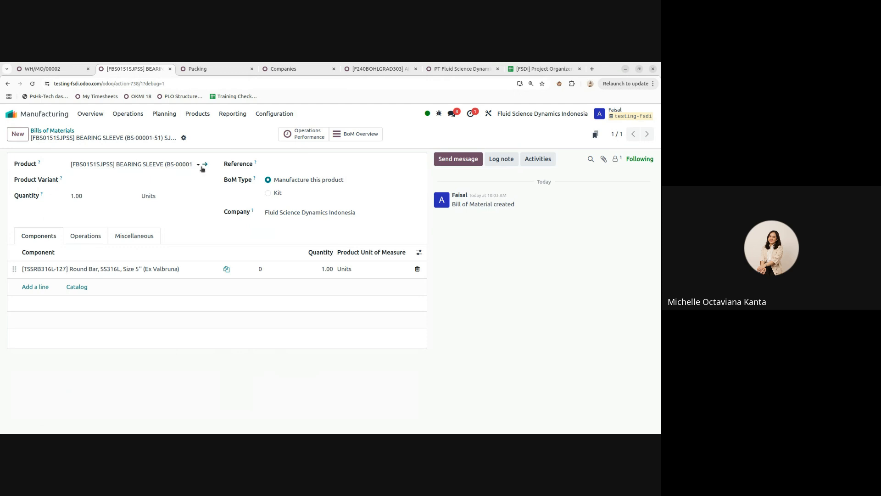
left_click(78, 239)
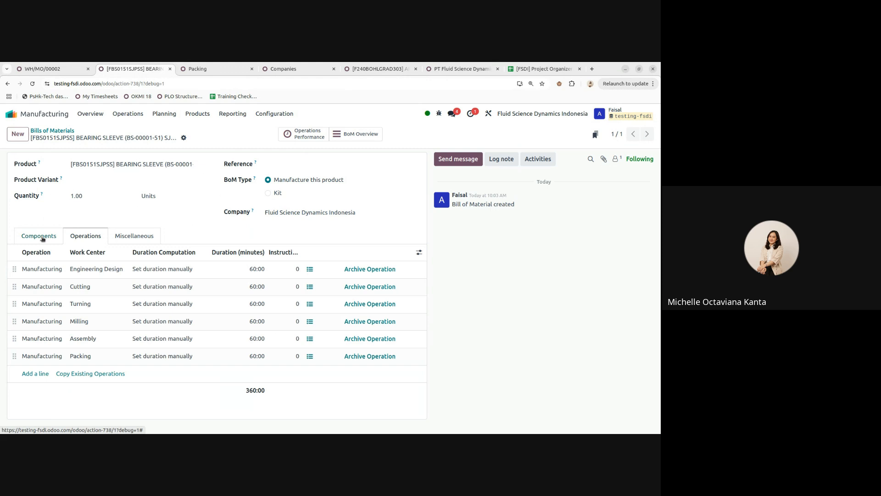
left_click(42, 238)
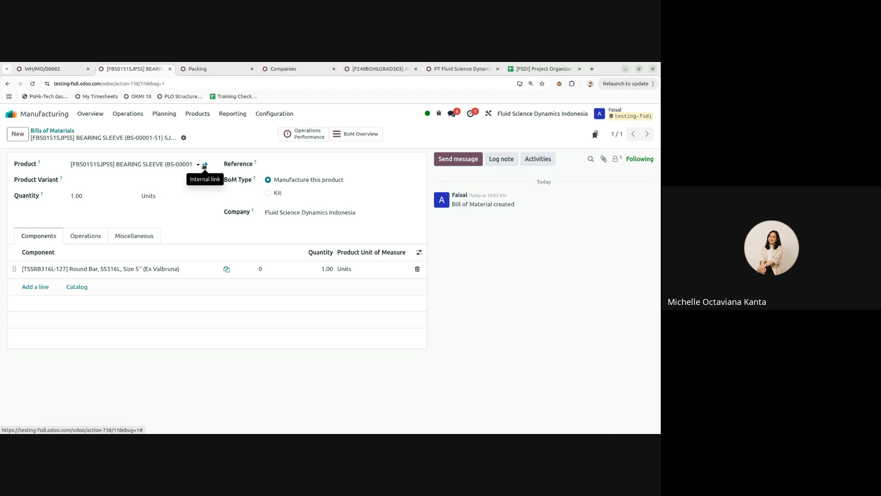
left_click(289, 164)
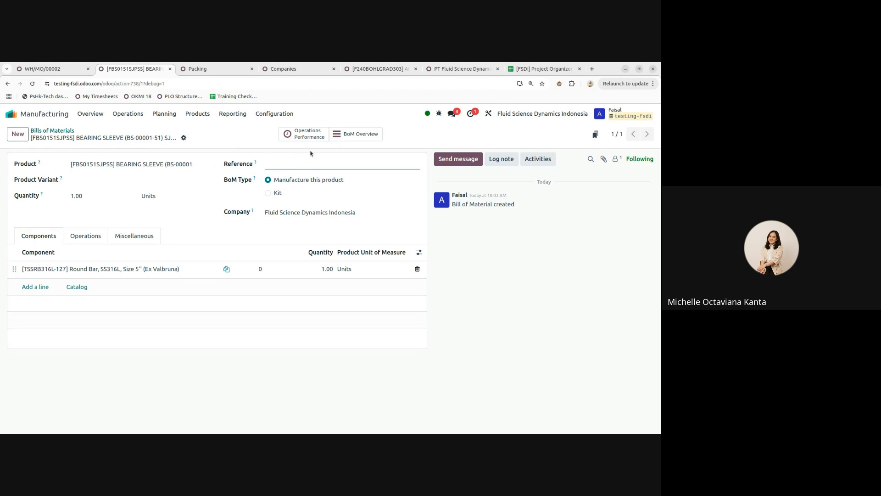
left_click(488, 301)
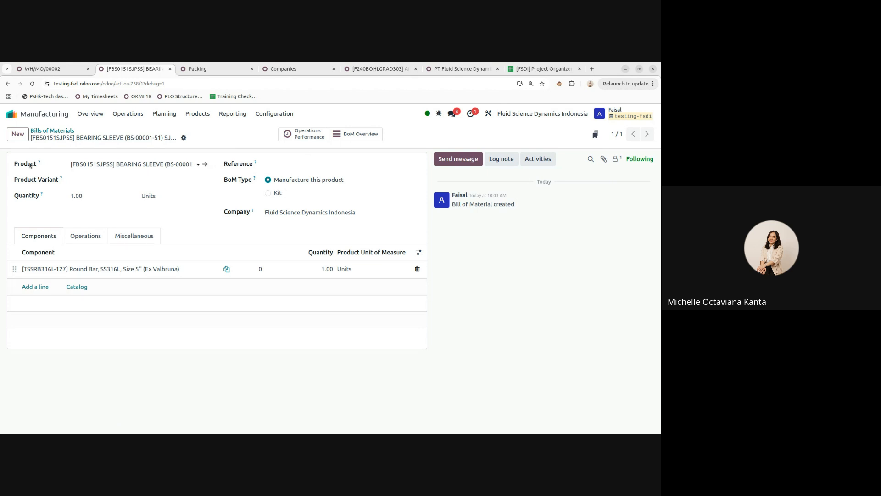
left_click(148, 164)
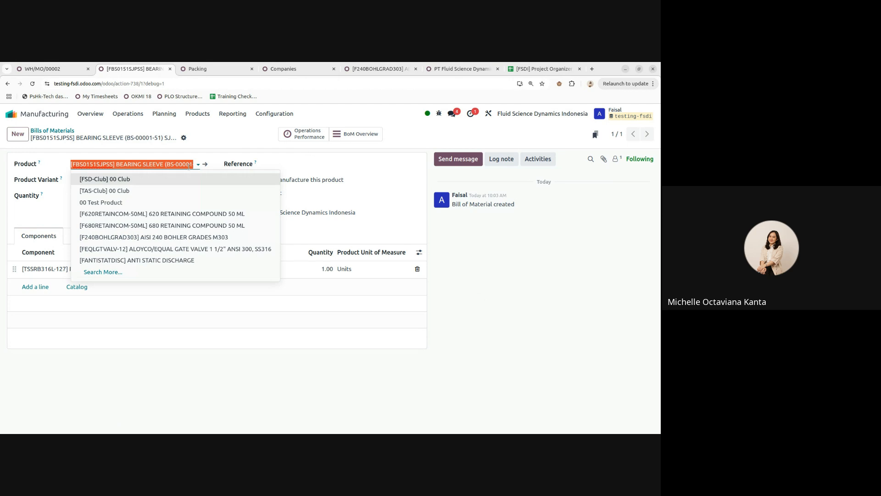
left_click(515, 302)
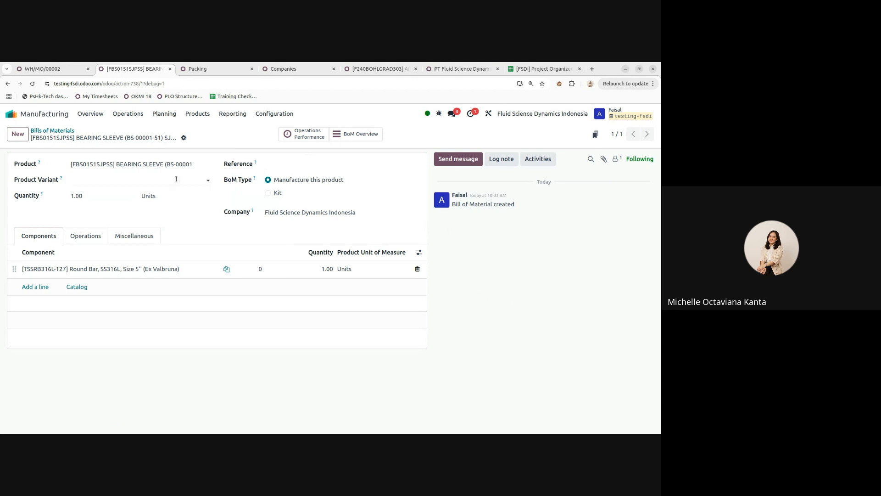
left_click(136, 168)
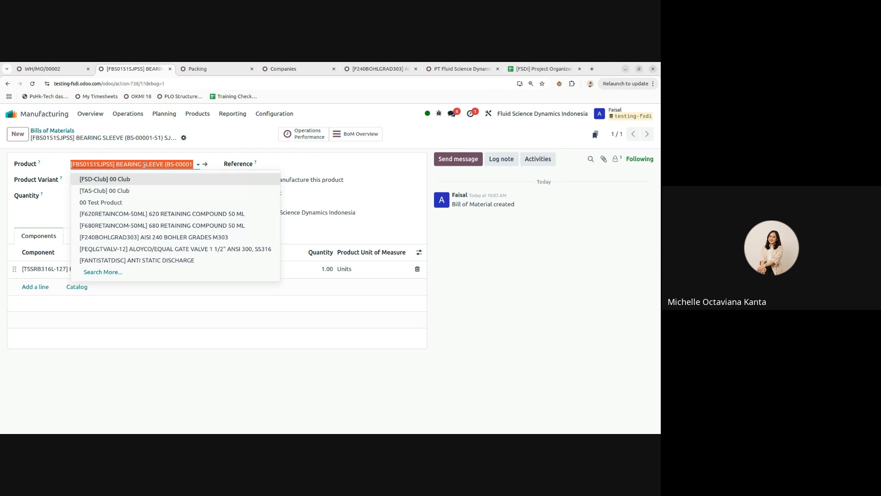
left_click(281, 167)
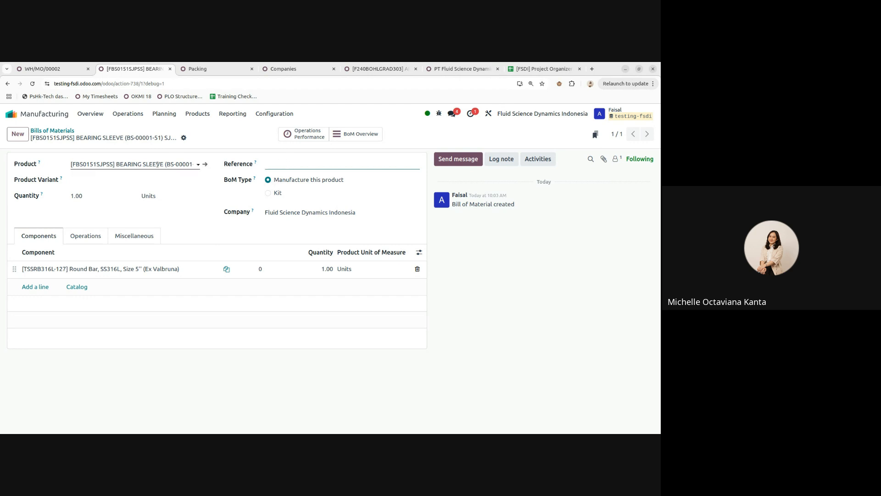
Step: From the BoM's Product field, open the BEARING SLEEVE product record
left_click(179, 164)
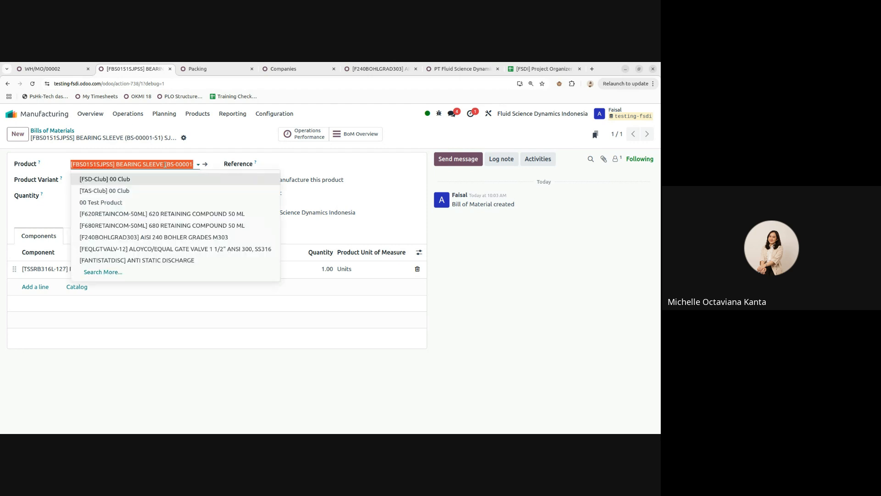
left_click(496, 297)
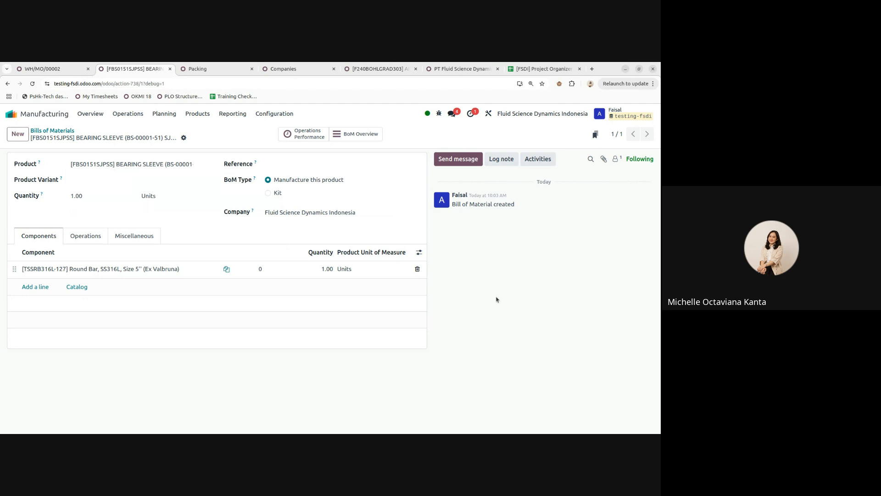
left_click(154, 164)
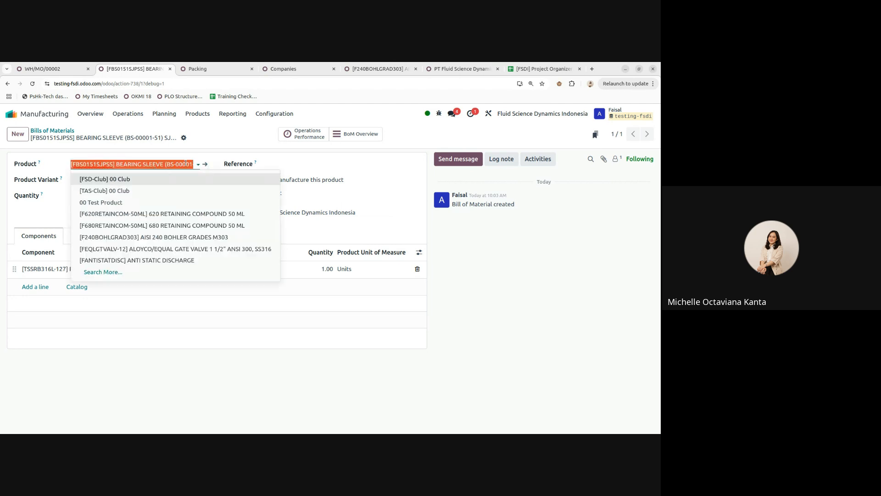
left_click(505, 302)
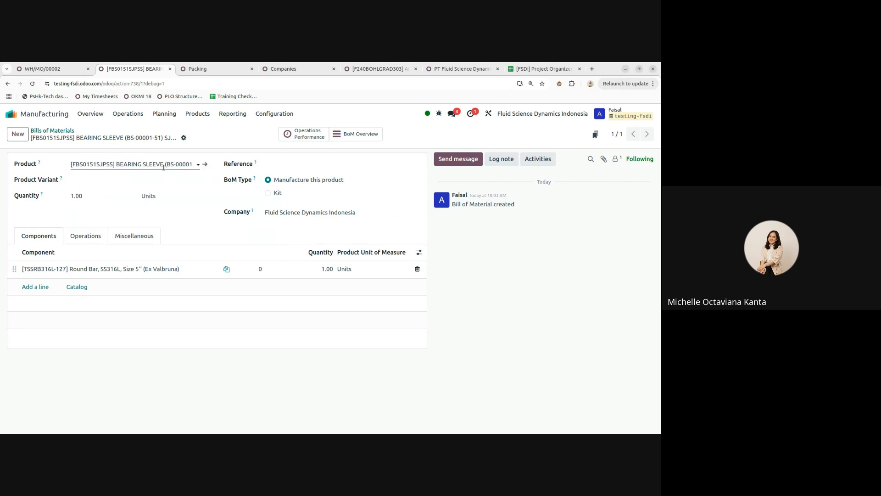
left_click(155, 164)
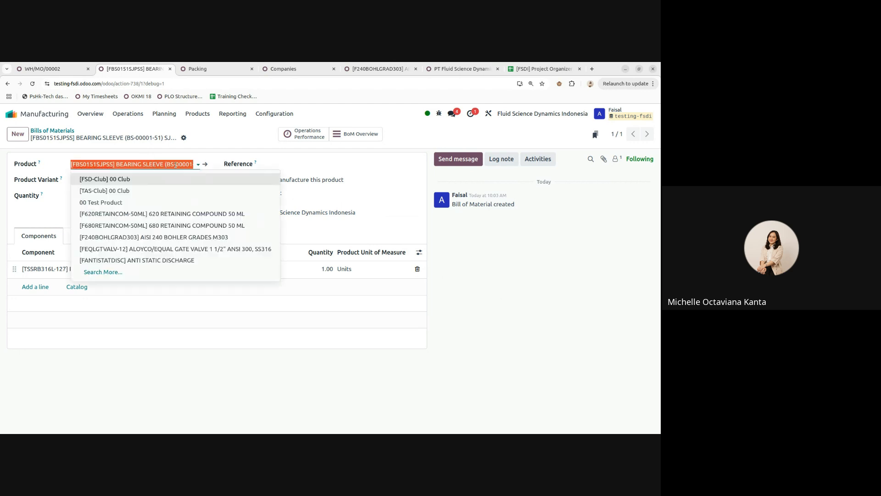
left_click(205, 164)
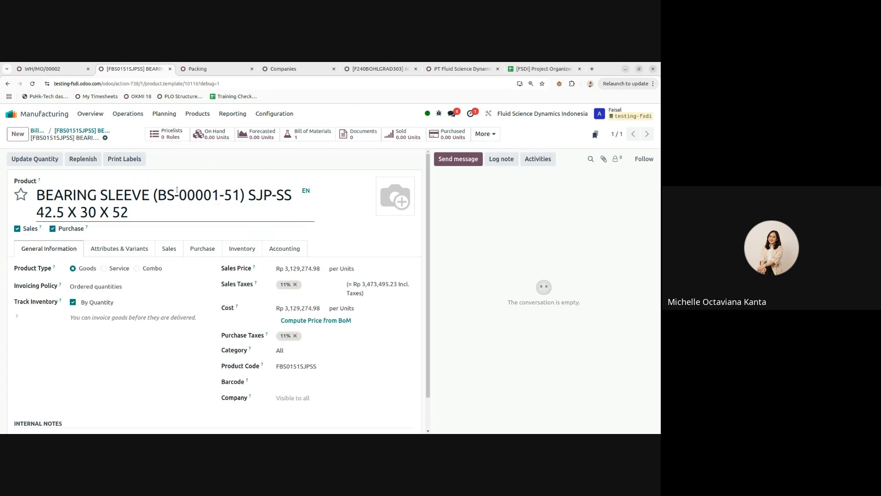
left_click(139, 211)
scroll(152, 266, "down", 1)
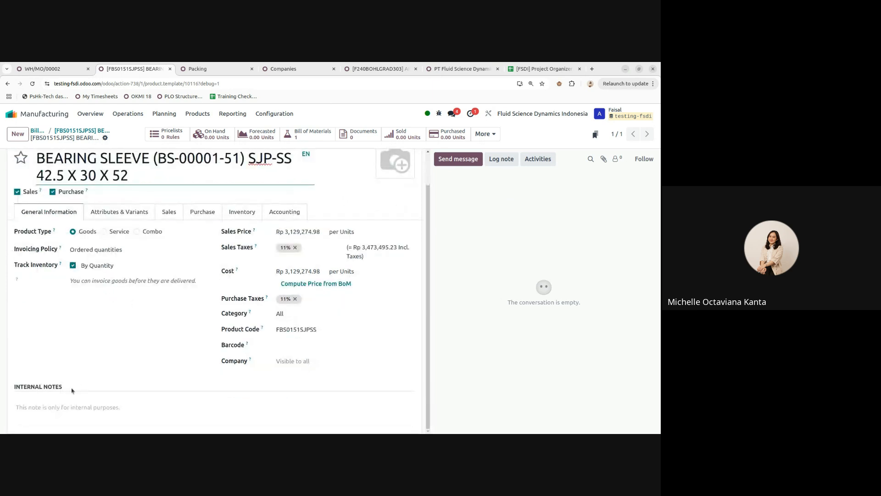
scroll(109, 359, "up", 1)
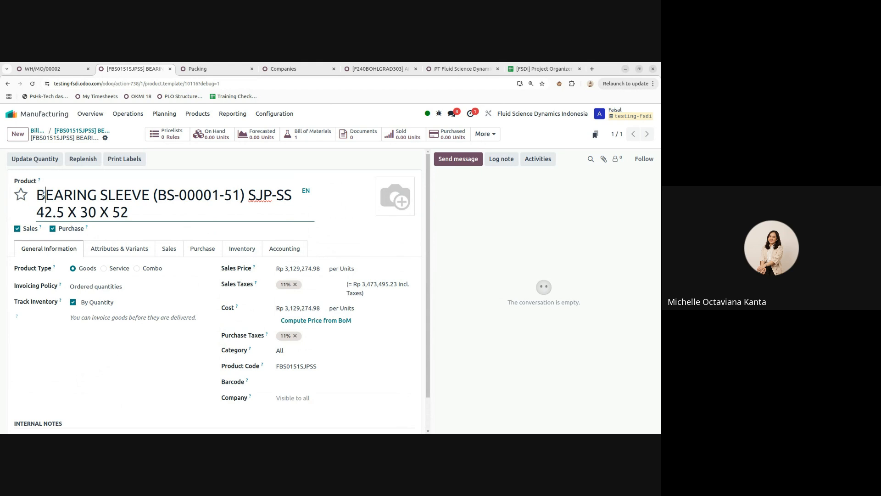
left_click_drag(45, 195, 195, 214)
left_click(194, 213)
key("Up")
key("Right")
key("Right")
key("Right")
key("Right")
key("Right")
key("Right")
key("Right")
key("Right")
key("Right")
key("Right")
key("Right")
key("Right")
key("Right")
key("Right")
key("Right")
key("Down")
left_click(457, 220)
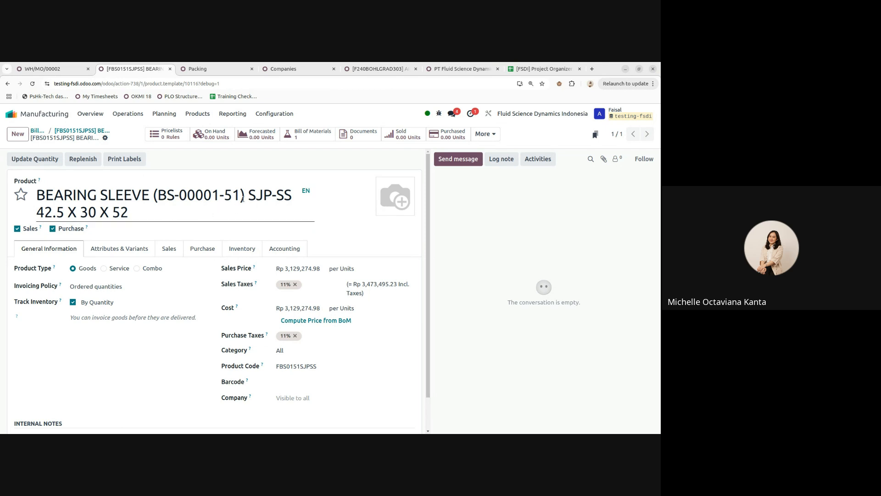
Step: Delete 'SJP-SS 42.5 X 30 X 52' and '(BS-00001-51)' from the product name
left_click_drag(246, 197, 274, 212)
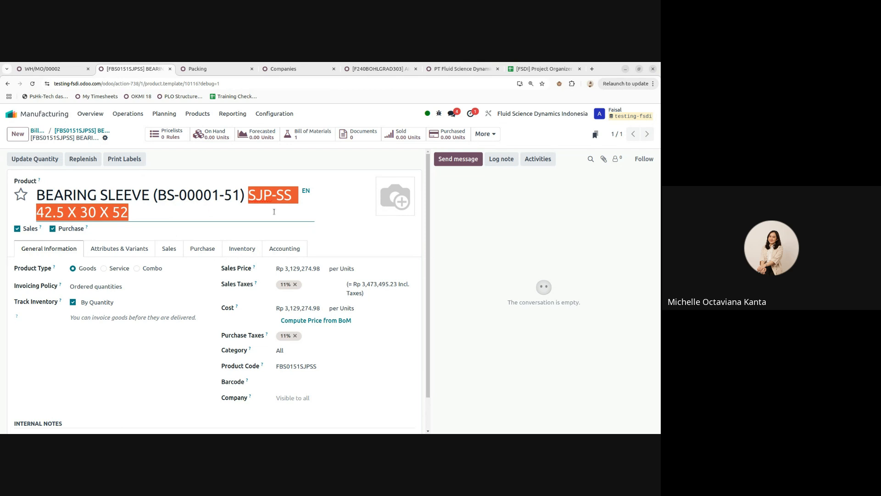
key("BackSpace")
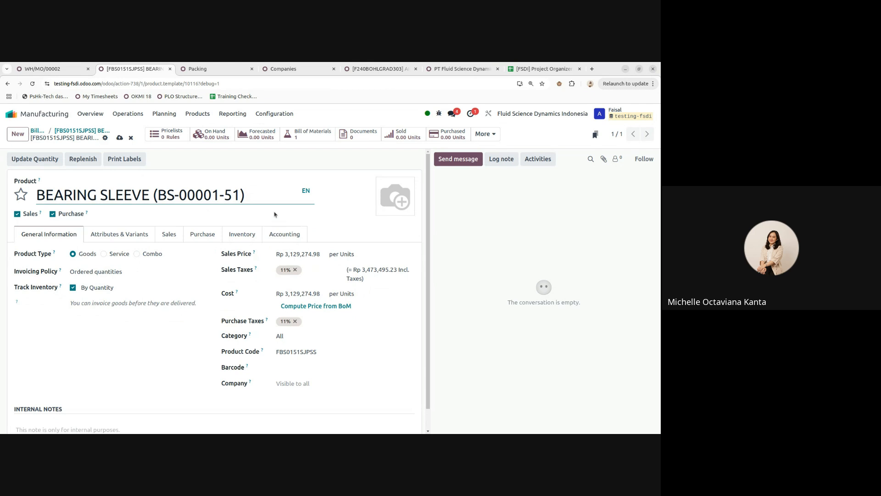
left_click_drag(249, 195, 154, 194)
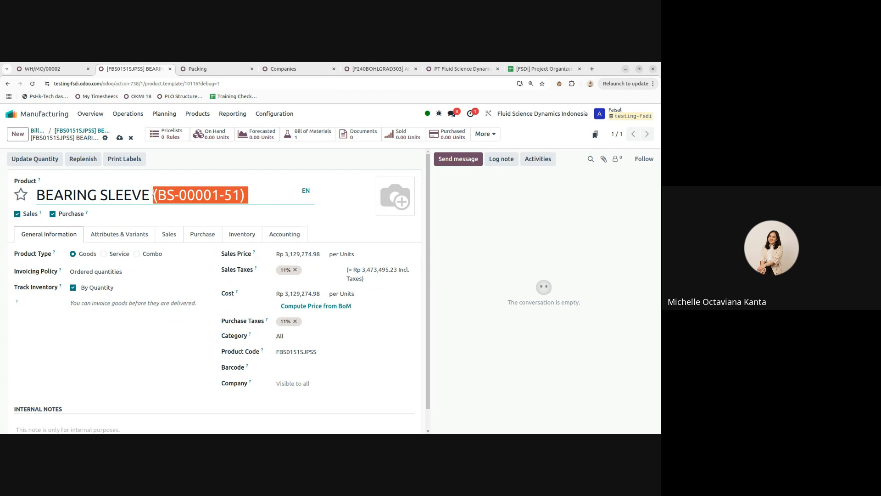
key("BackSpace")
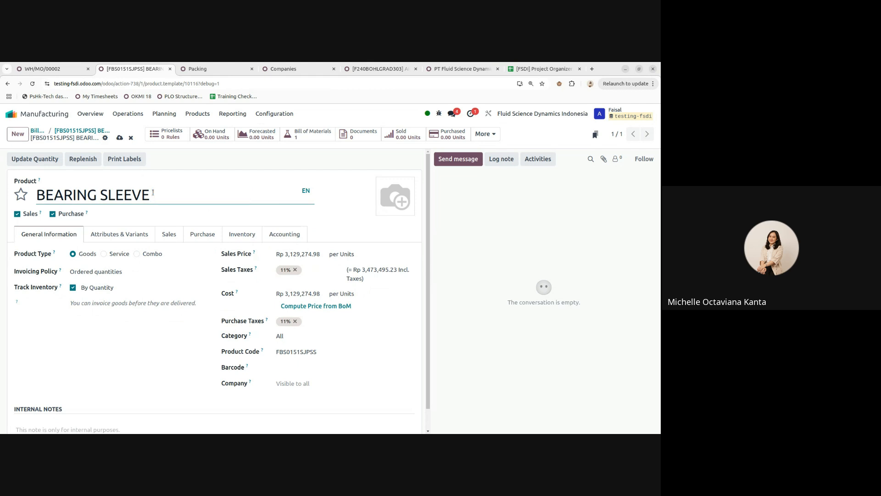
Step: Retype BEARING SLEEVE in title case as 'Bearing Sleeve'
key("Left")
key("Left")
key("Left")
key("Left")
key("Left")
key("Left")
key("Left")
key("Left")
key("Left")
key("Left")
key("Left")
key("Right")
key("Right")
key("Right")
key("shift+Left")
key("shift+Left")
key("shift+Left")
key("shift+Left")
key("shift+Left")
key("shift+Left")
type("earing")
key("Right")
key("Right")
key("Right")
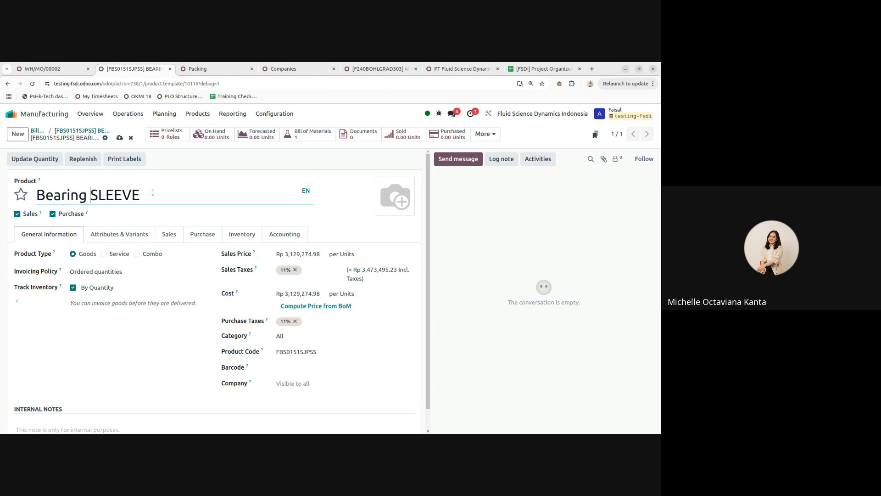
key("Left")
key("shift+Right")
key("shift+End")
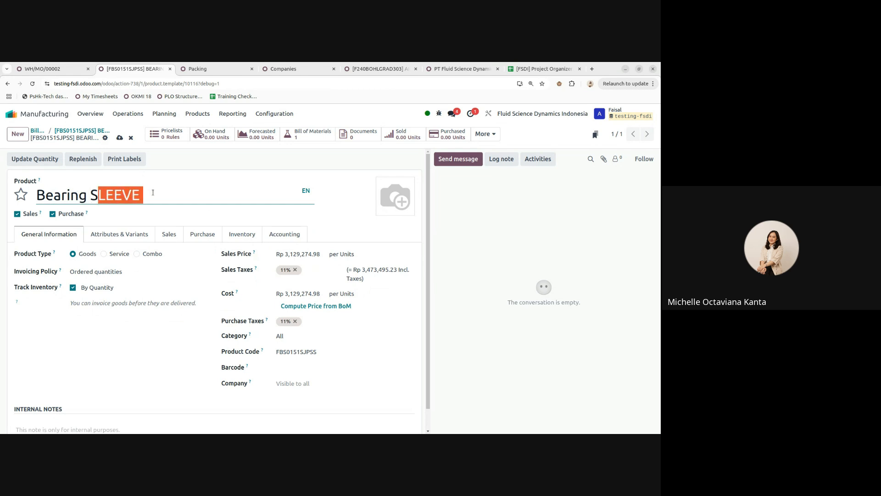
type("leeve")
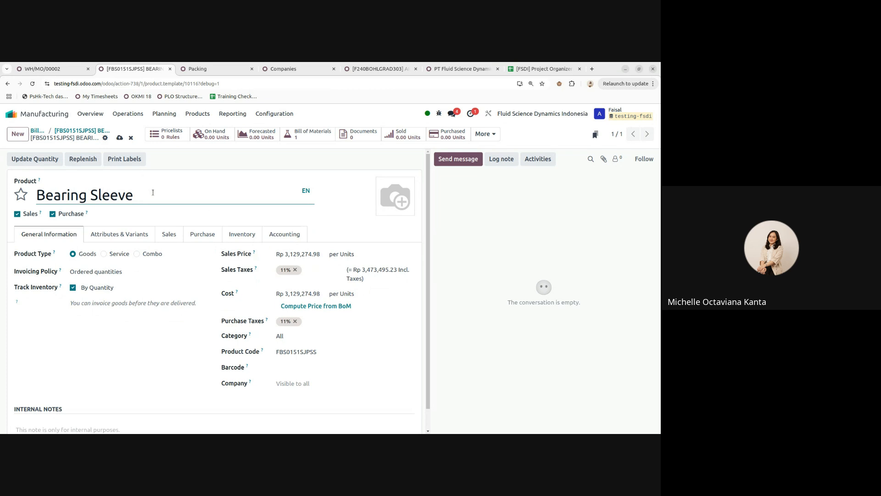
Step: Append ', Type Middle & Upper' after Bearing Sleeve in the product name
key("BackSpace")
type(", Middle and Upper")
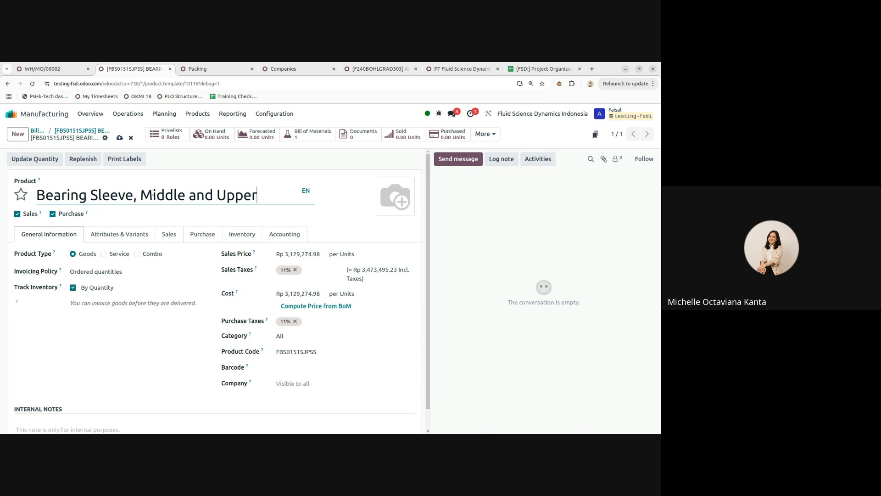
key("BackSpace")
key("BackSpace")
key("BackSpace")
key("BackSpace")
key("BackSpace")
key("BackSpace")
key("BackSpace")
key("BackSpace")
key("BackSpace")
key("BackSpace")
key("BackSpace")
key("BackSpace")
key("BackSpace")
key("BackSpace")
key("BackSpace")
key("BackSpace")
type("Typ")
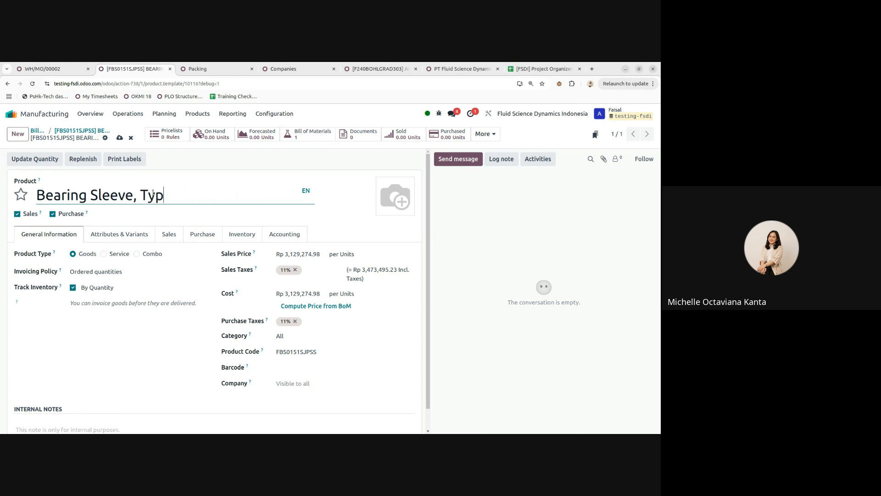
type("e Middle ")
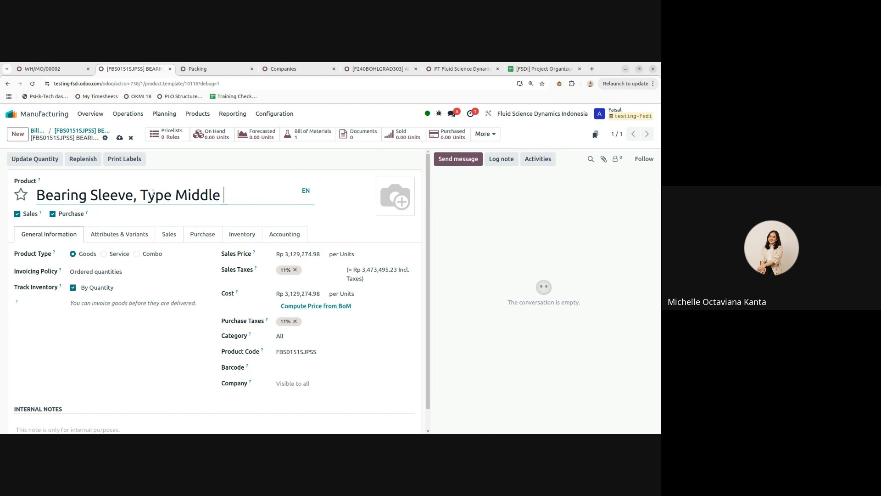
type("and Upper")
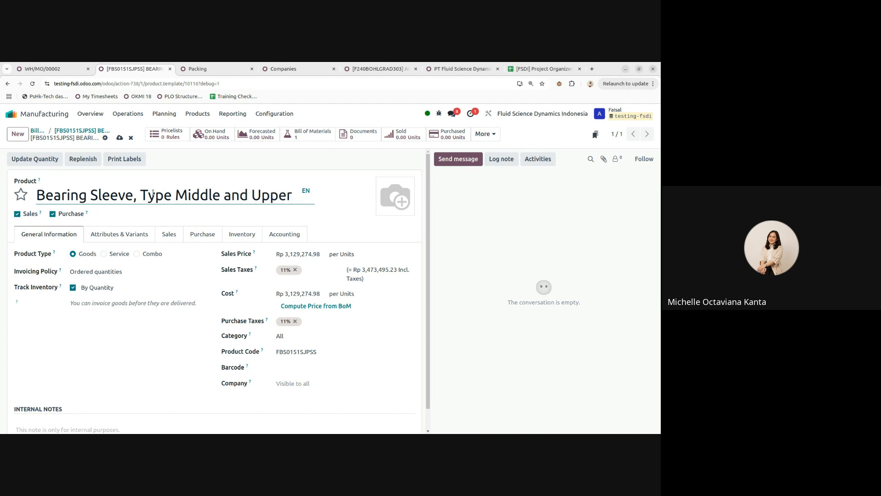
key("ctrl+Left")
key("Left")
key("shift+Left")
key("shift+Left")
key("shift+Left")
type("&")
key("Right")
key("Right")
key("Right")
key("Right")
key("Right")
key("Right")
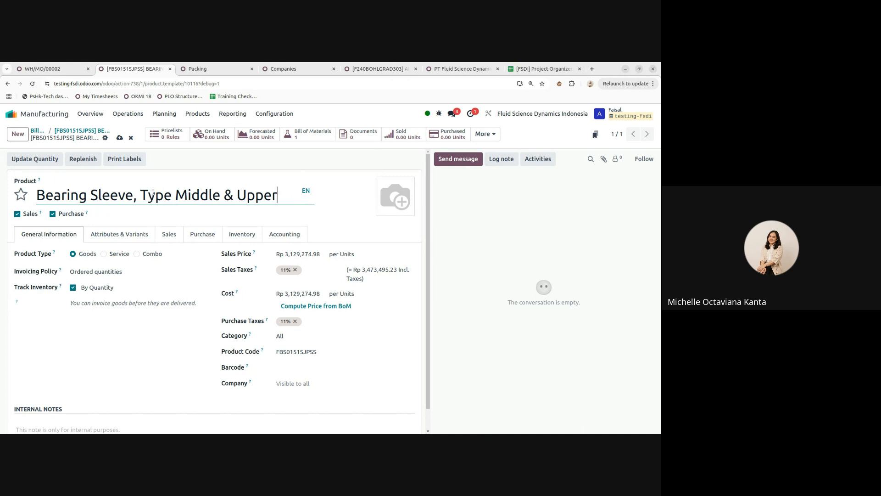
Step: Append ', ID111mm, OD125mm, L240mm, SS316, Tung.Carb., Chrome, Alloy Coated' to the name
type(", ID 111")
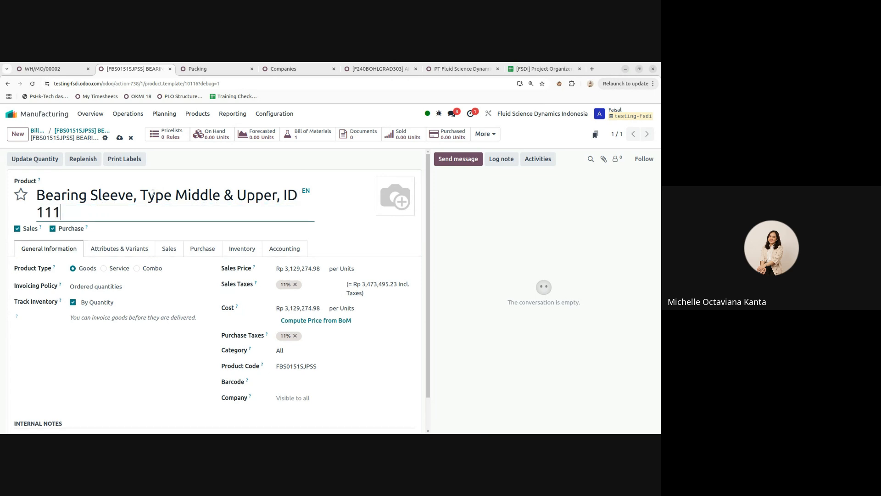
type("mm, OD")
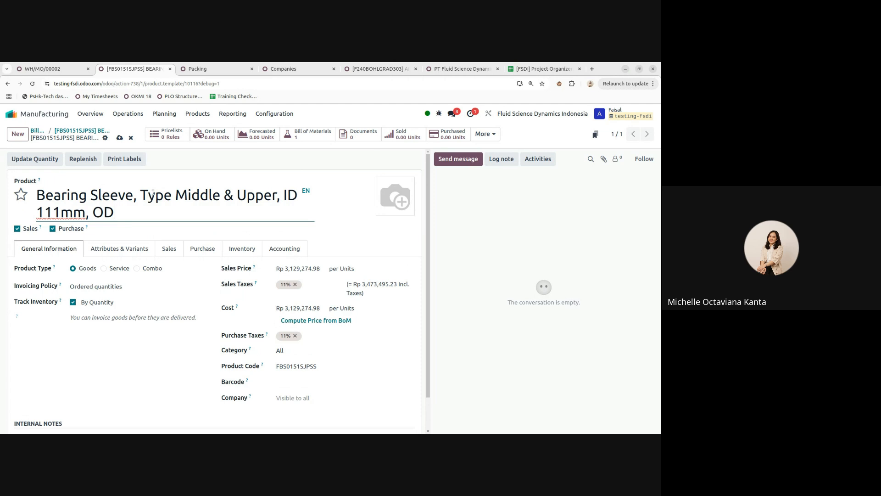
type("125mm")
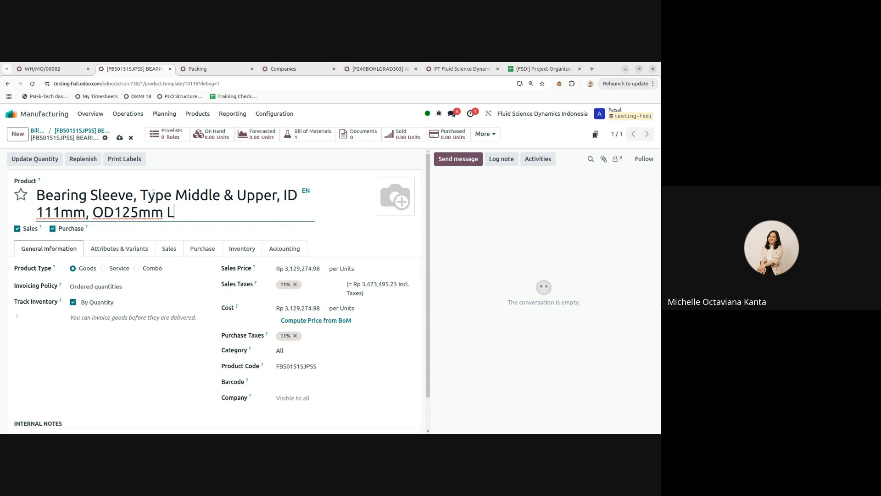
key("BackSpace")
type(", L240mm")
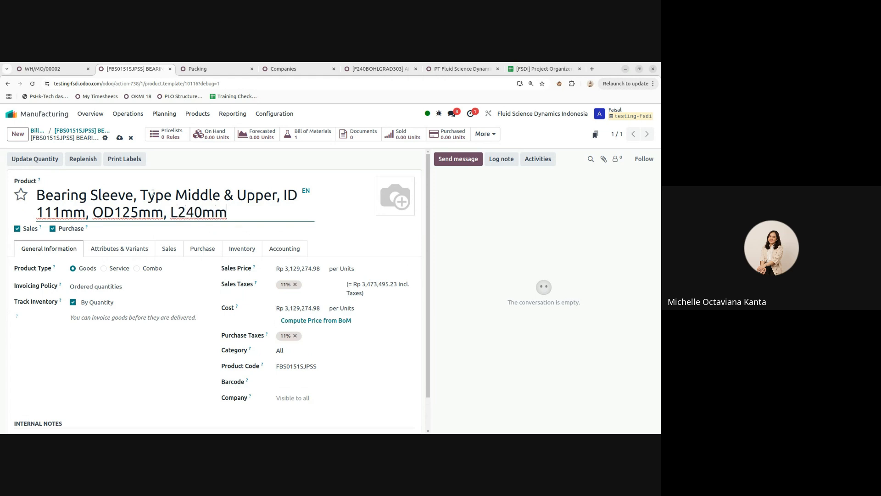
type(", SS316")
type(", Tung")
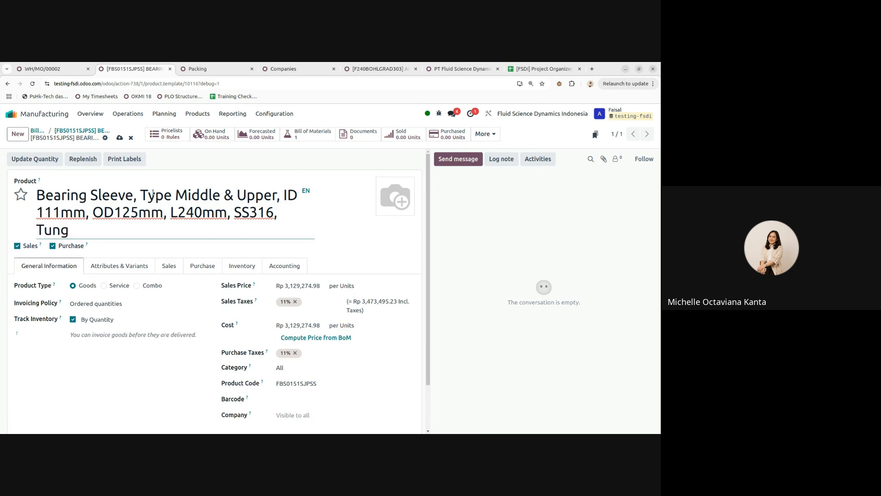
type(".")
type("carbi")
key("BackSpace")
key("BackSpace")
key("BackSpace")
key("BackSpace")
type("Carb., Chrome")
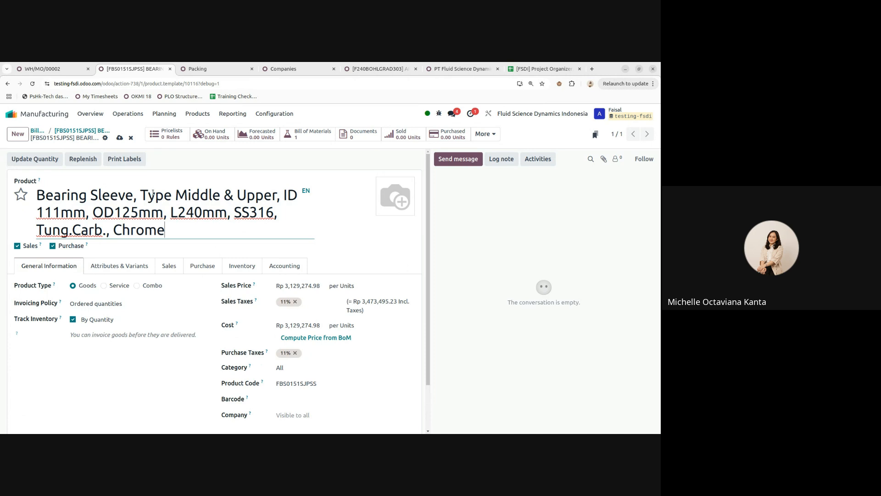
type(", Aloy")
key("BackSpace")
key("BackSpace")
type("loy Coated")
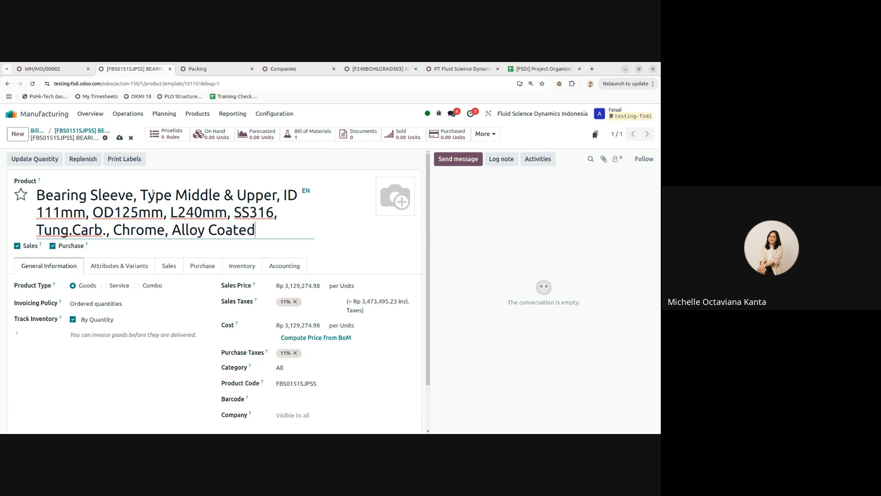
left_click(38, 211)
key("BackSpace")
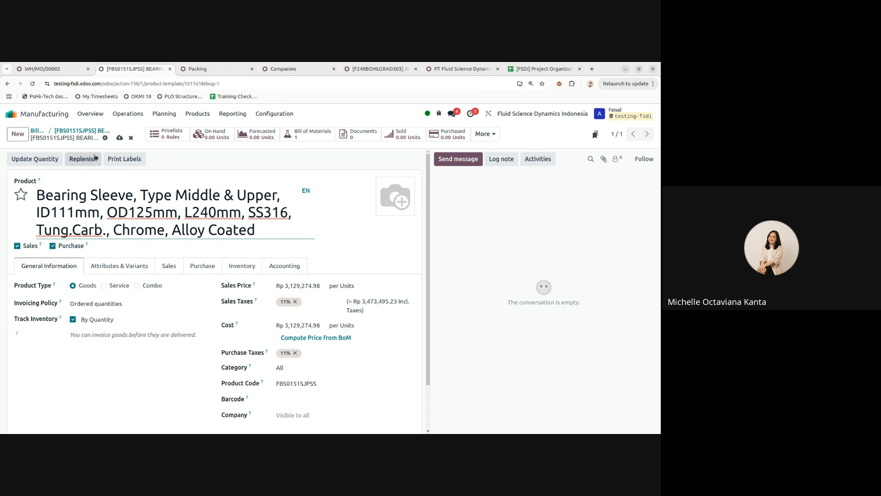
Step: Save the renamed product and select 'JPSS' in the product code FBS0151SJPSS
left_click(119, 137)
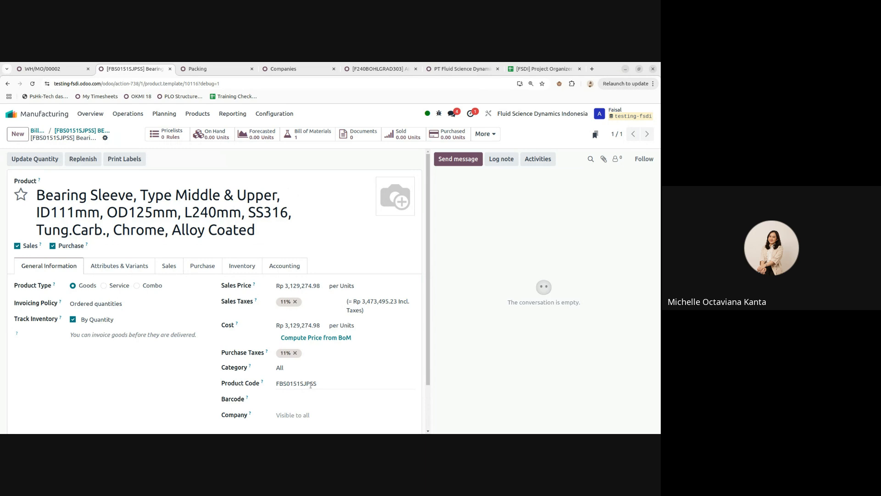
left_click_drag(329, 384, 303, 383)
Step: Replace the leading F of the product code with T, making TBS0151SJPSS, and save
left_click(343, 384)
scroll(328, 374, "down", 2)
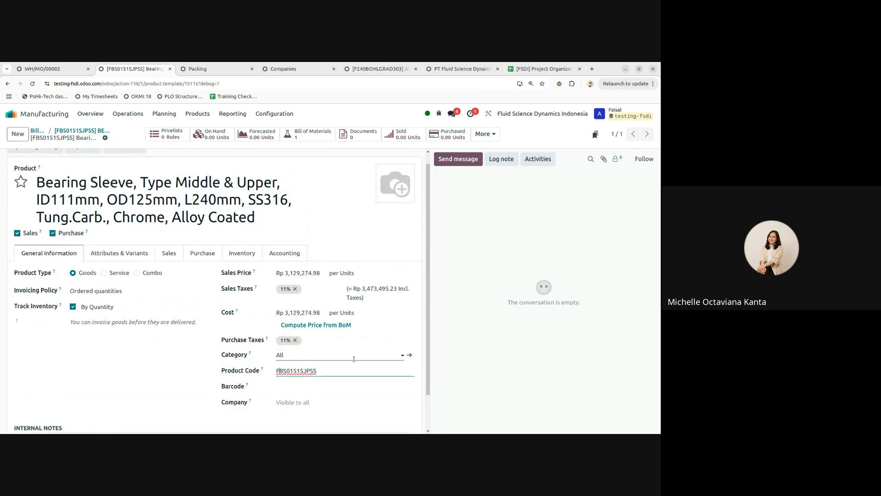
key("BackSpace")
type("T")
key("Right")
key("Right")
key("Right")
key("ctrl+s")
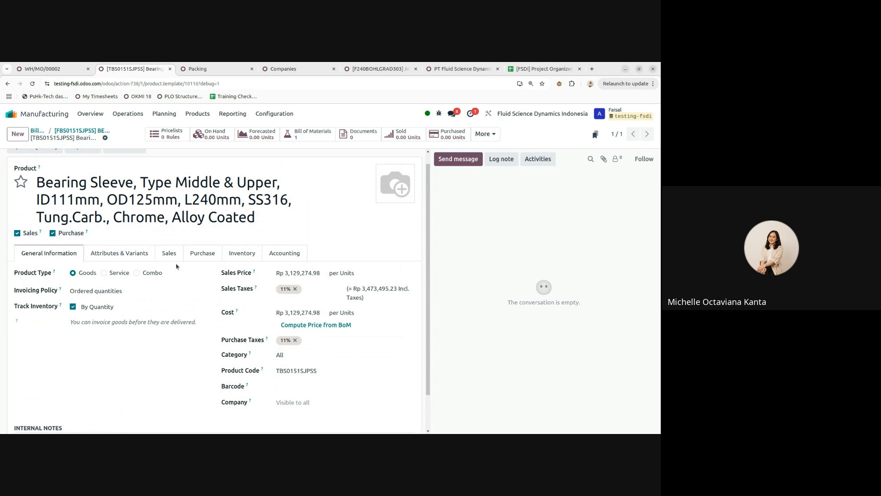
Step: Go back to the Bearing Sleeve bill of materials, leaving its product unchanged
left_click(93, 132)
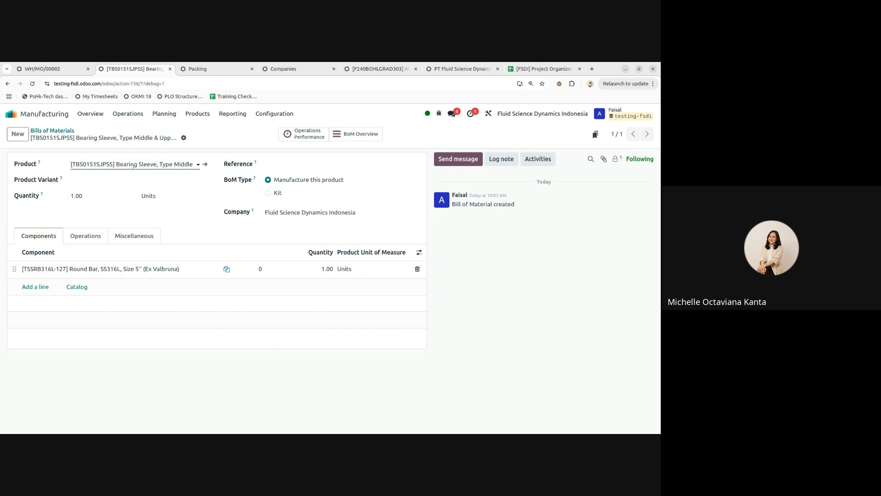
left_click(170, 165)
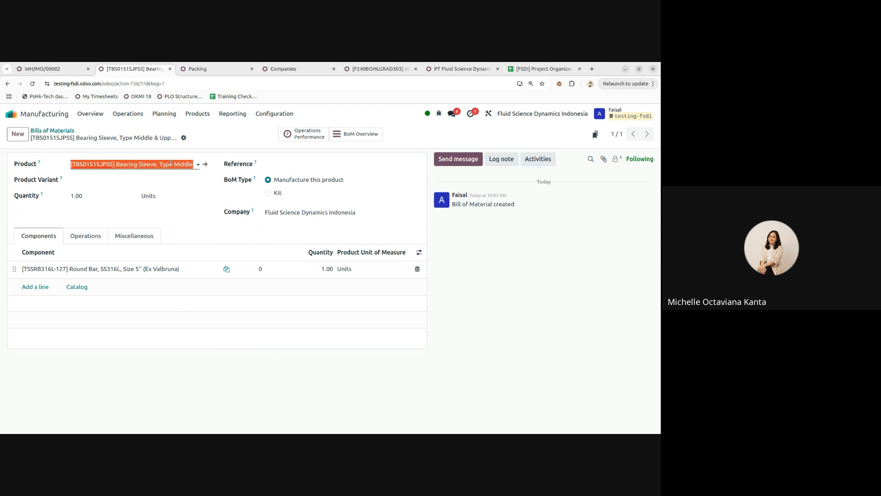
key("Escape")
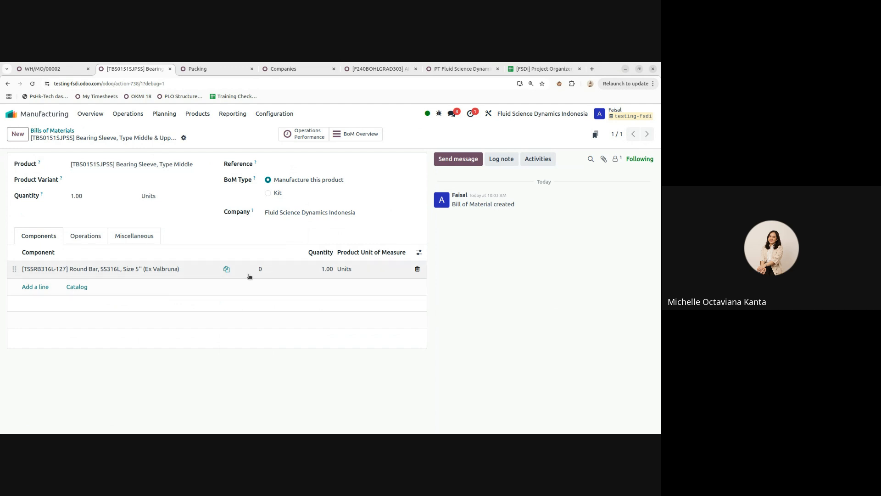
Step: Try company Tri Andalan Servindo, then restore Fluid Science Dynamics Indonesia after the access error and save
left_click(302, 213)
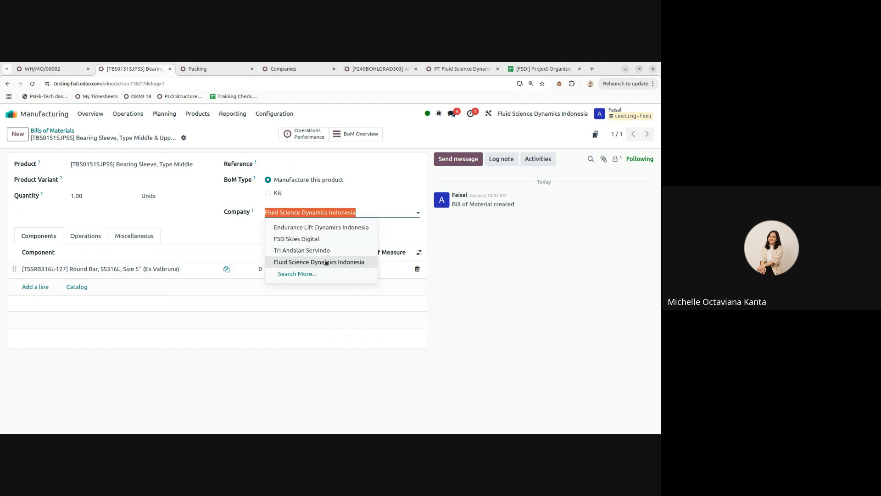
left_click(316, 250)
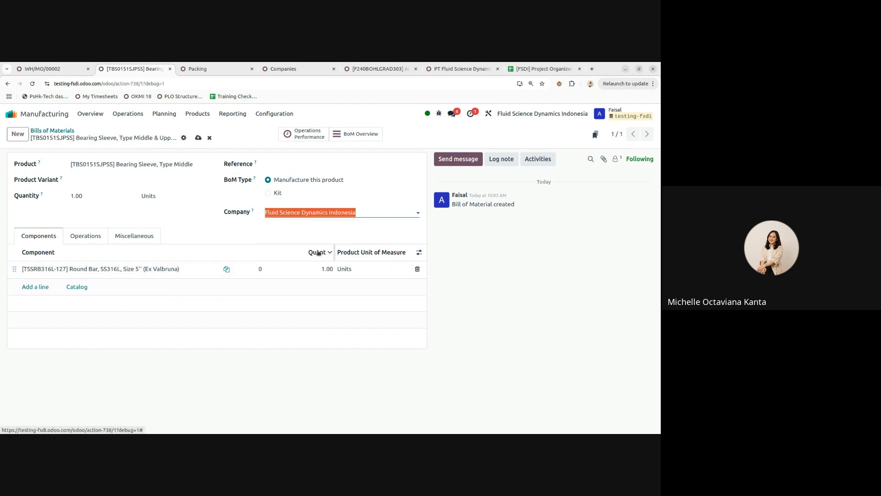
left_click(198, 138)
left_click(111, 337)
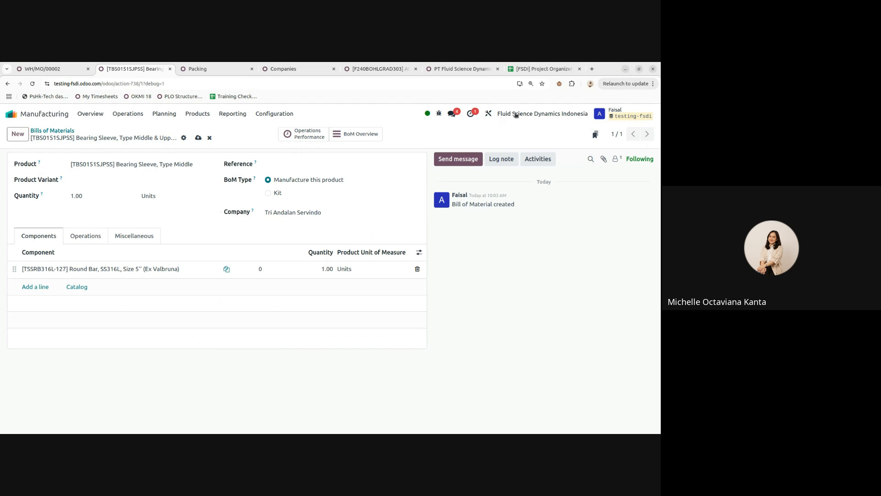
left_click(294, 213)
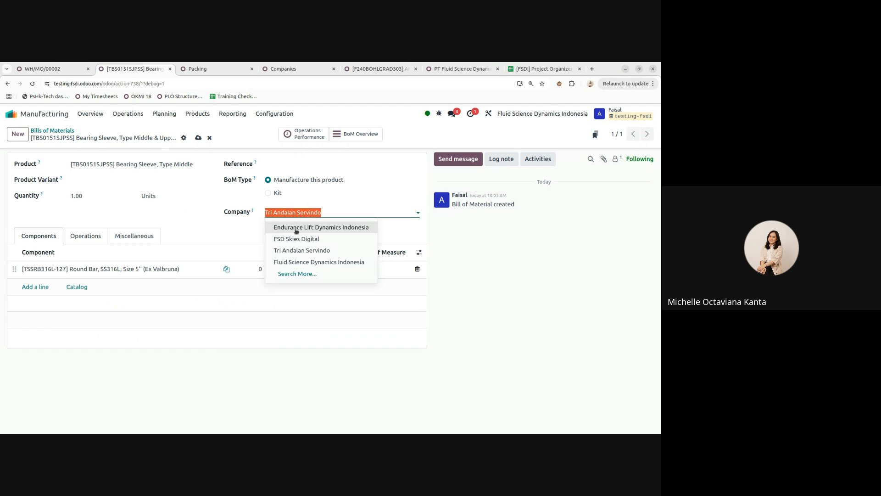
left_click(284, 262)
left_click(198, 138)
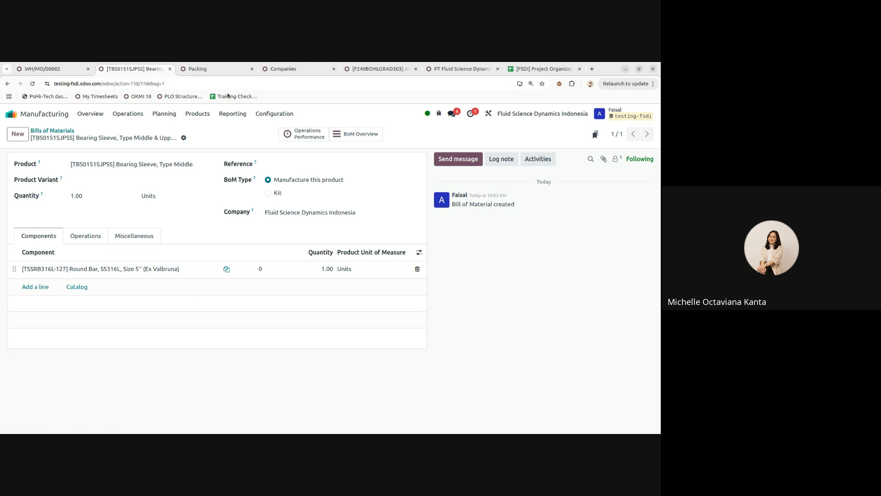
Step: Enable Subcontracting in Manufacturing settings, save, and return to the Bearing Sleeve BoM
left_click(190, 71)
left_click(275, 114)
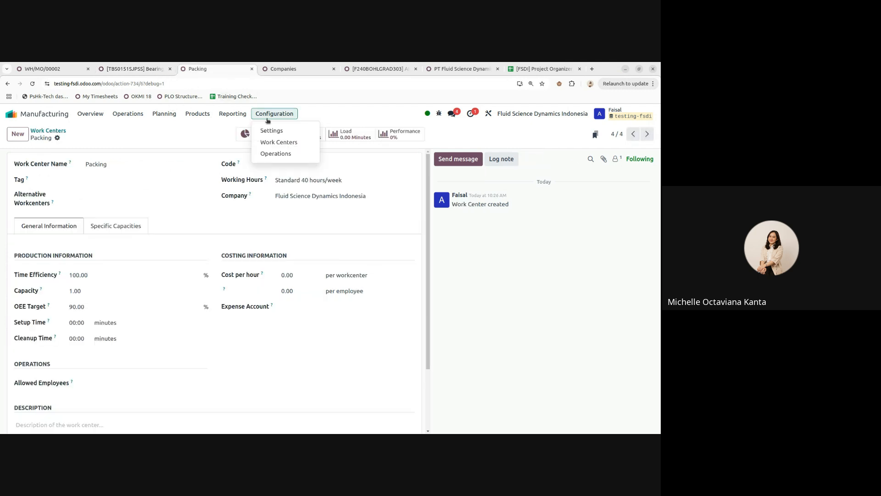
left_click(271, 128)
left_click(303, 180)
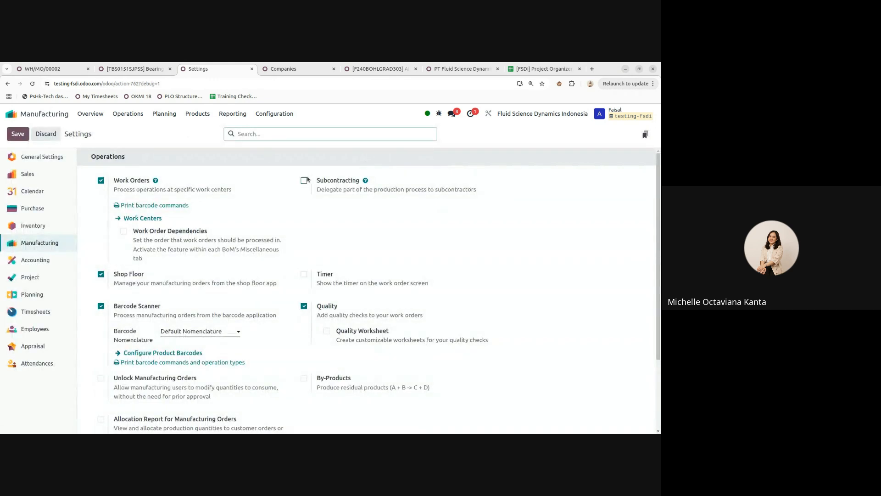
left_click(19, 132)
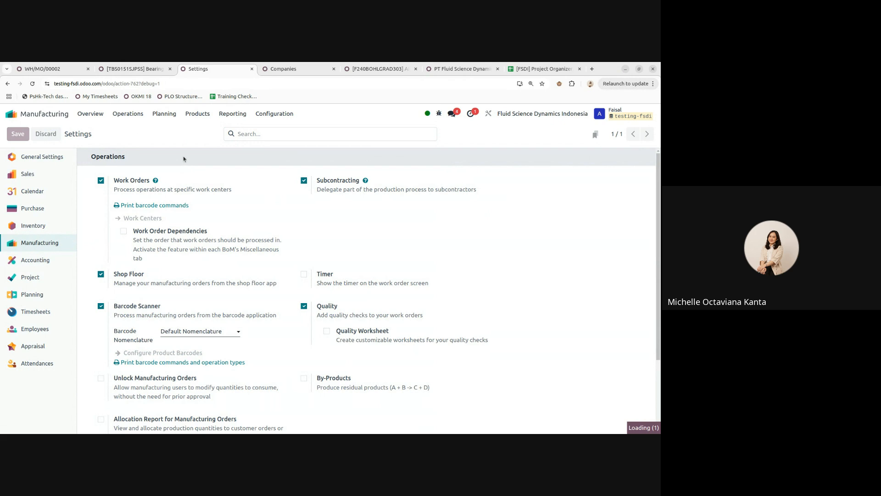
left_click(137, 68)
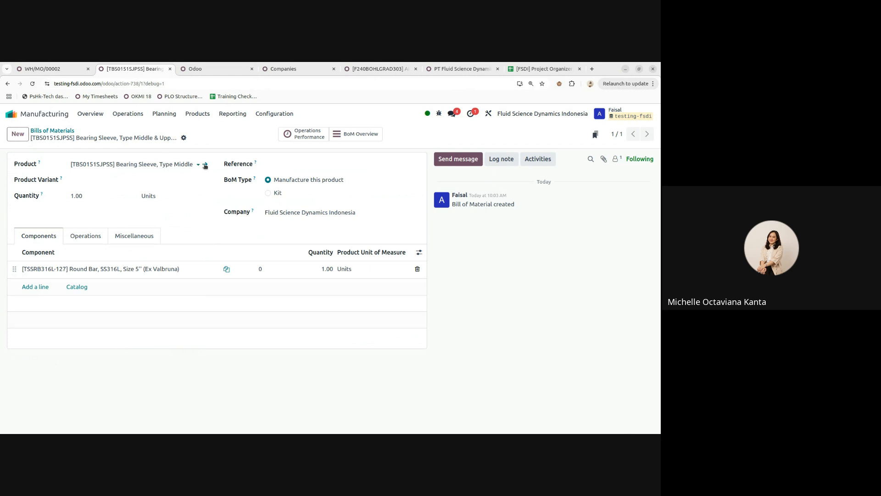
Step: Reload the Bearing Sleeve bill of materials via the product record and a page refresh
left_click(205, 165)
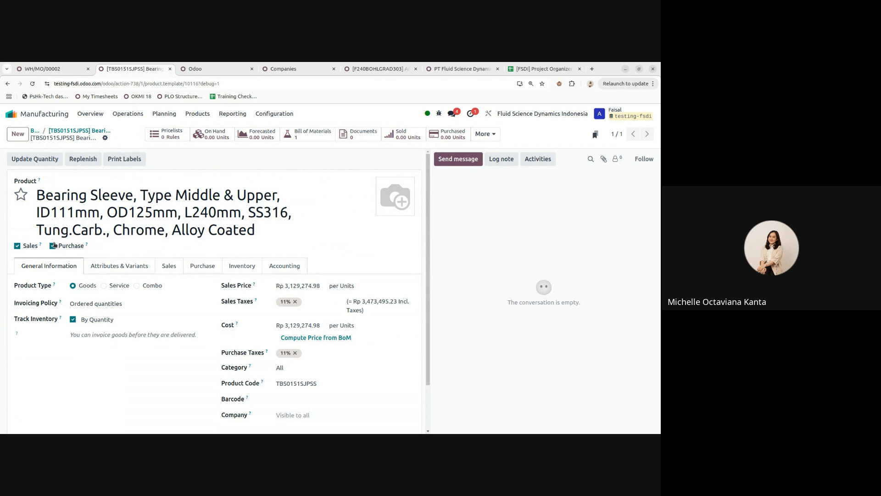
left_click(95, 133)
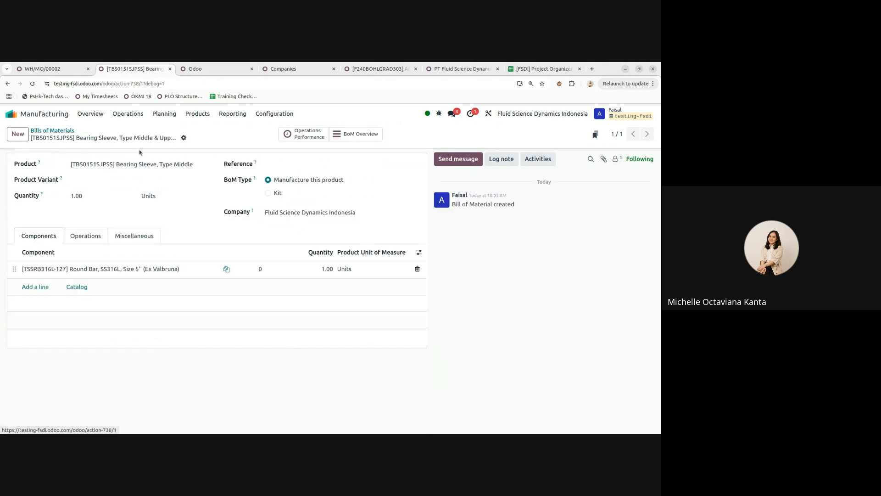
left_click(32, 84)
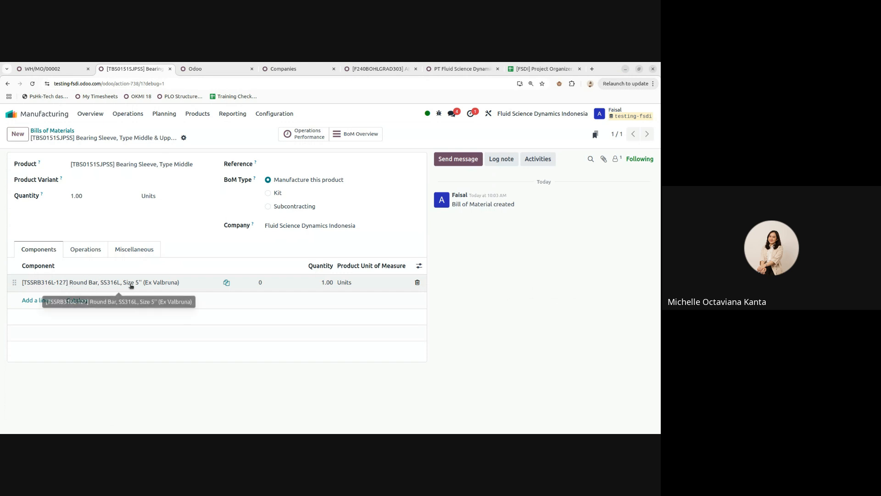
left_click(69, 285)
left_click(469, 307)
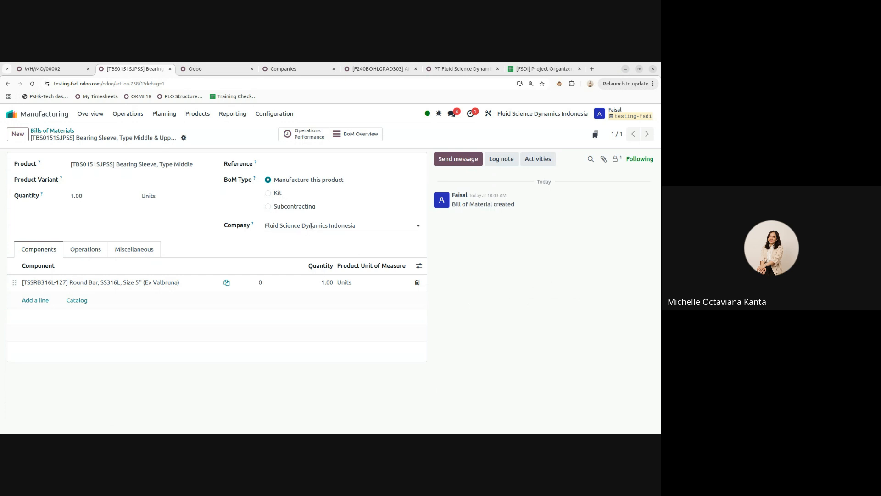
Step: Try BoM type Subcontracting, revert to Manufacture this product, and save the BoM
left_click(268, 207)
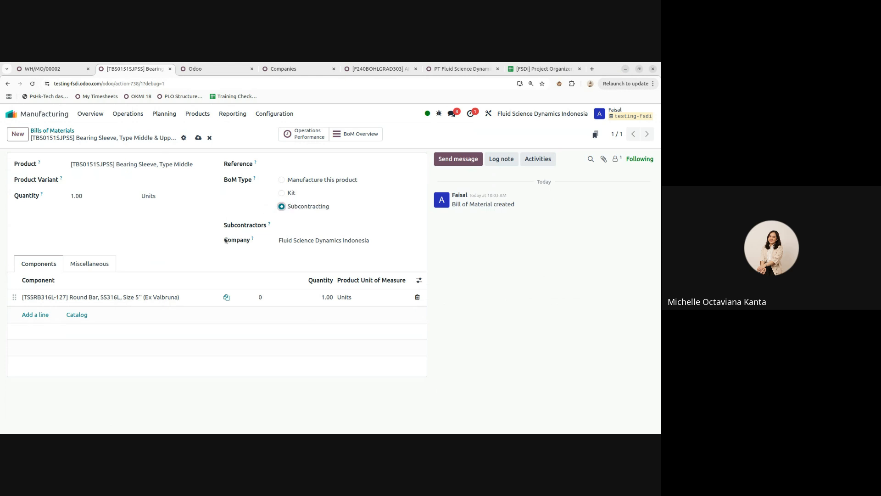
left_click(282, 181)
left_click(197, 138)
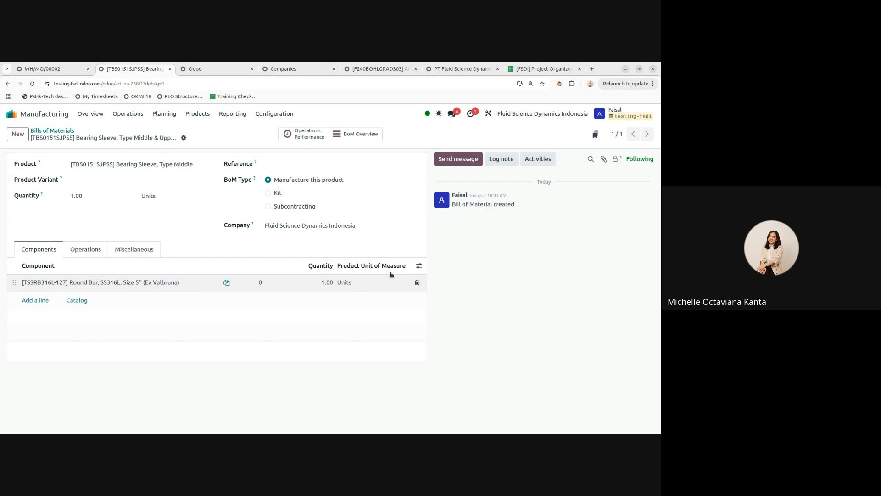
left_click(418, 266)
left_click(418, 266)
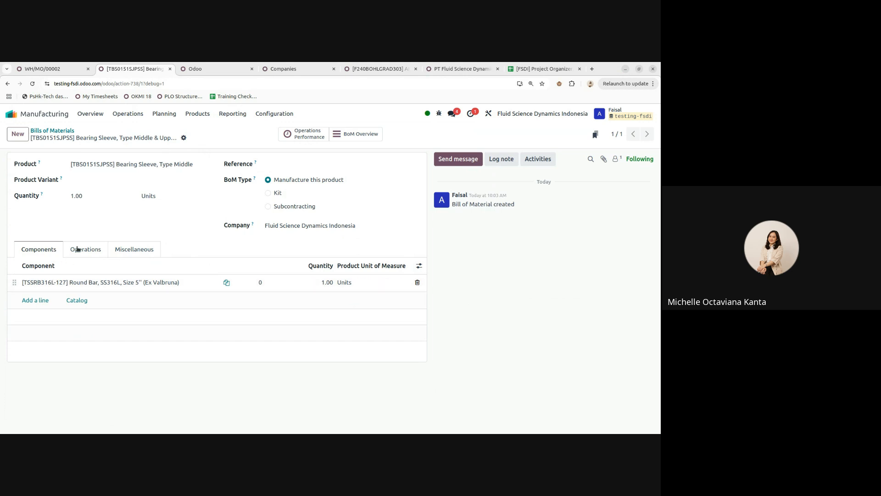
Step: On the Operations tab, inspect the Milling row without changes, then archive it
left_click(103, 250)
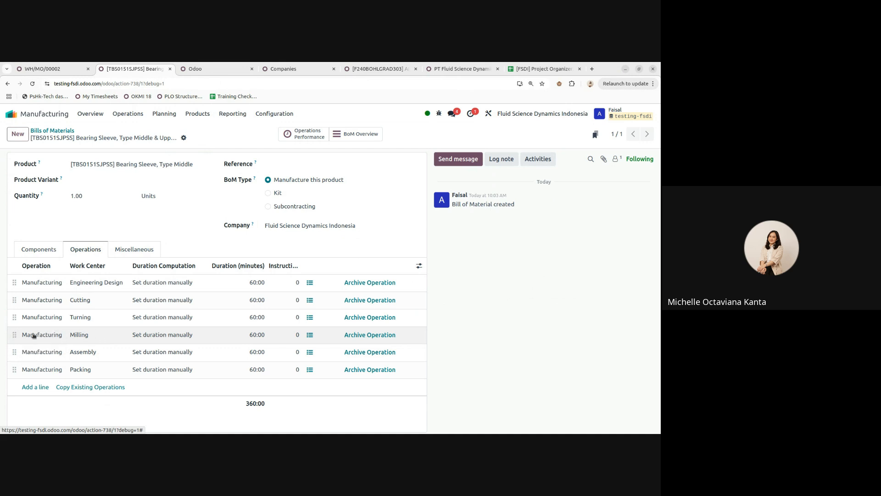
left_click(91, 336)
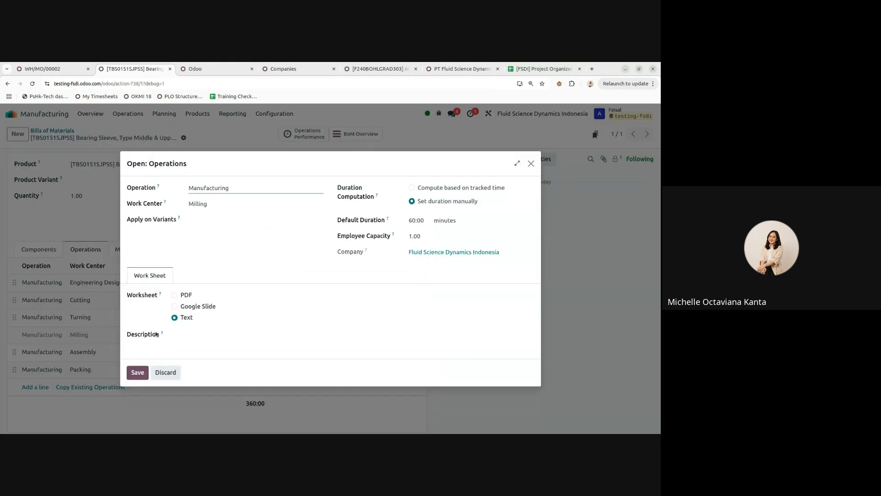
left_click(168, 373)
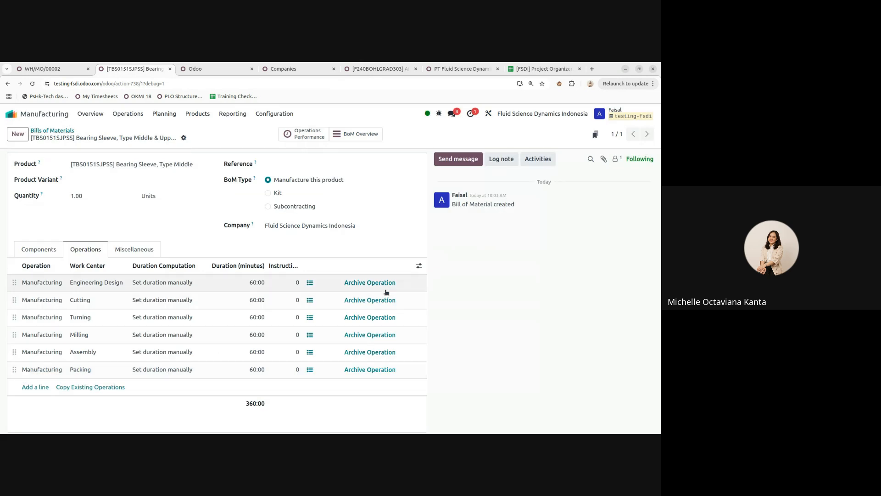
left_click(372, 334)
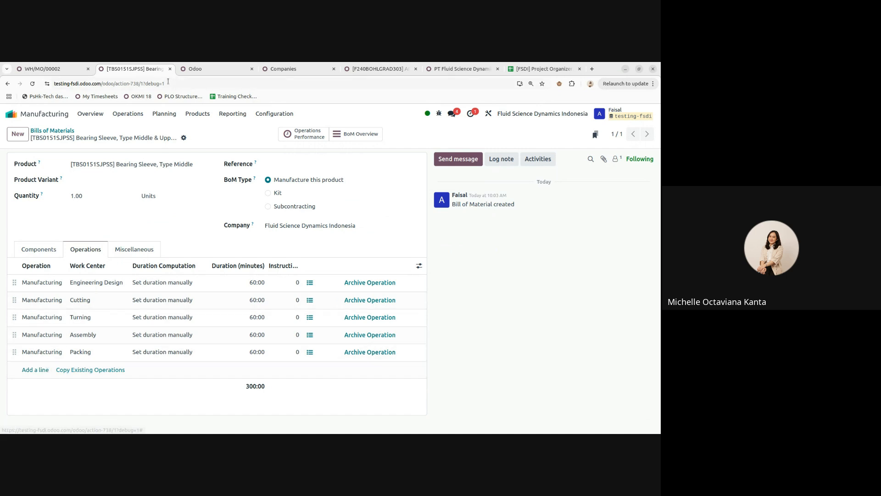
Step: Create a new work center from Manufacturing Configuration > Work Centers
left_click(193, 68)
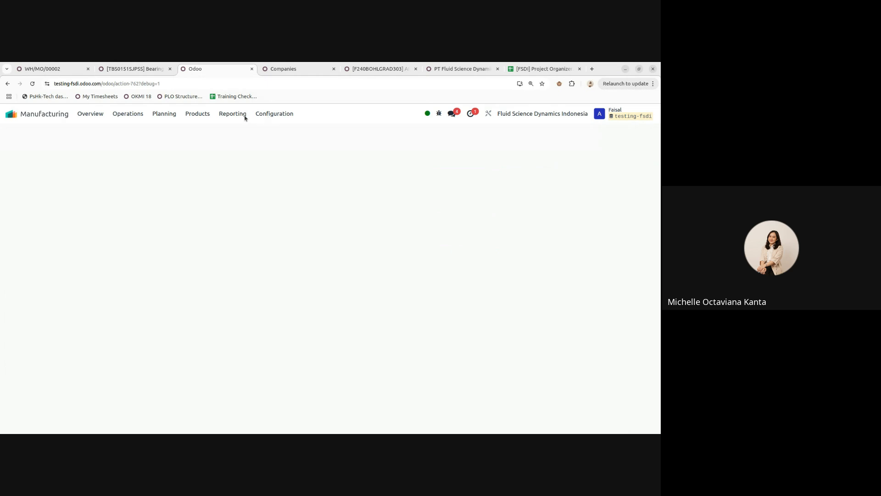
left_click(274, 113)
left_click(277, 144)
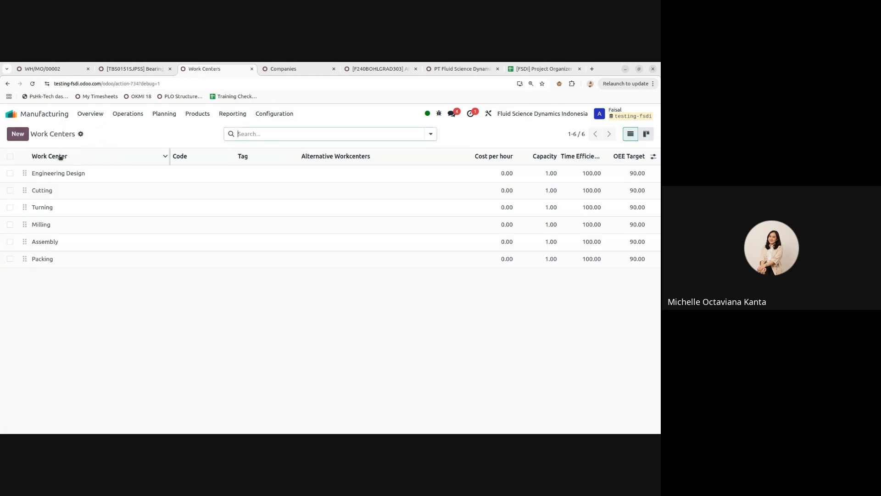
left_click(17, 133)
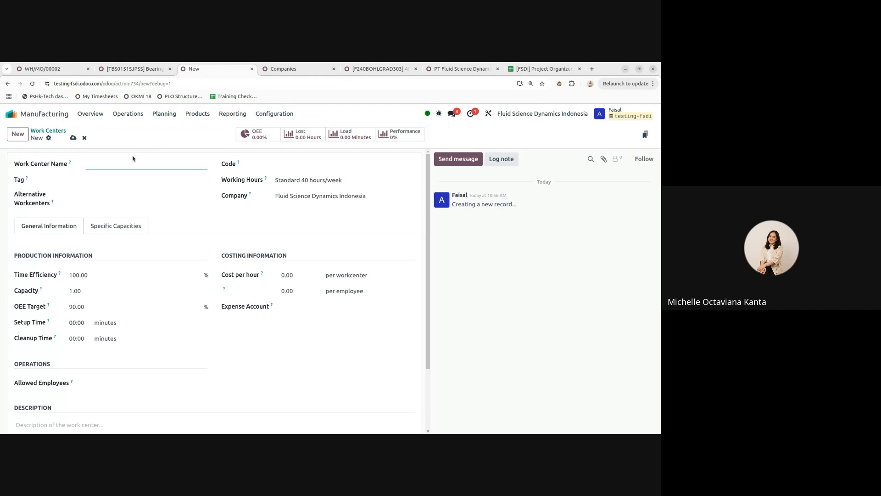
left_click(140, 68)
left_click(205, 69)
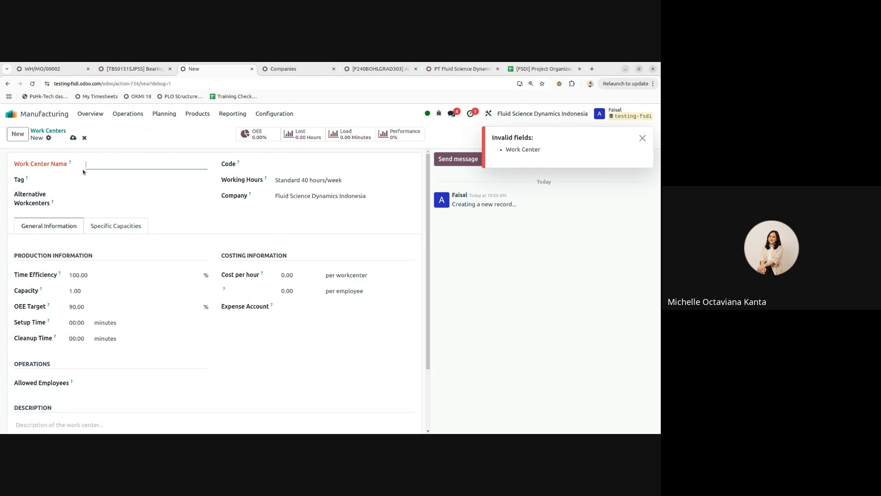
Step: Enter 'Tungsten Coating' as the new work center's name
type("Tung")
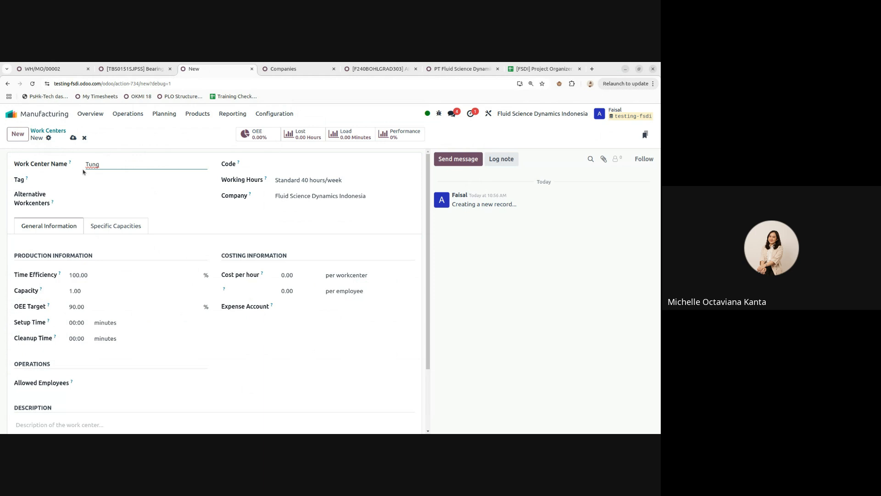
key("BackSpace")
type("ungsen")
type("ten")
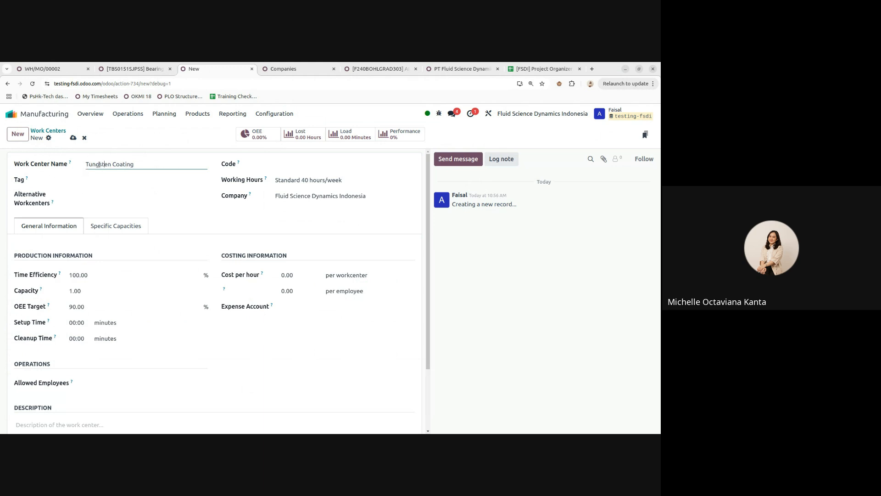